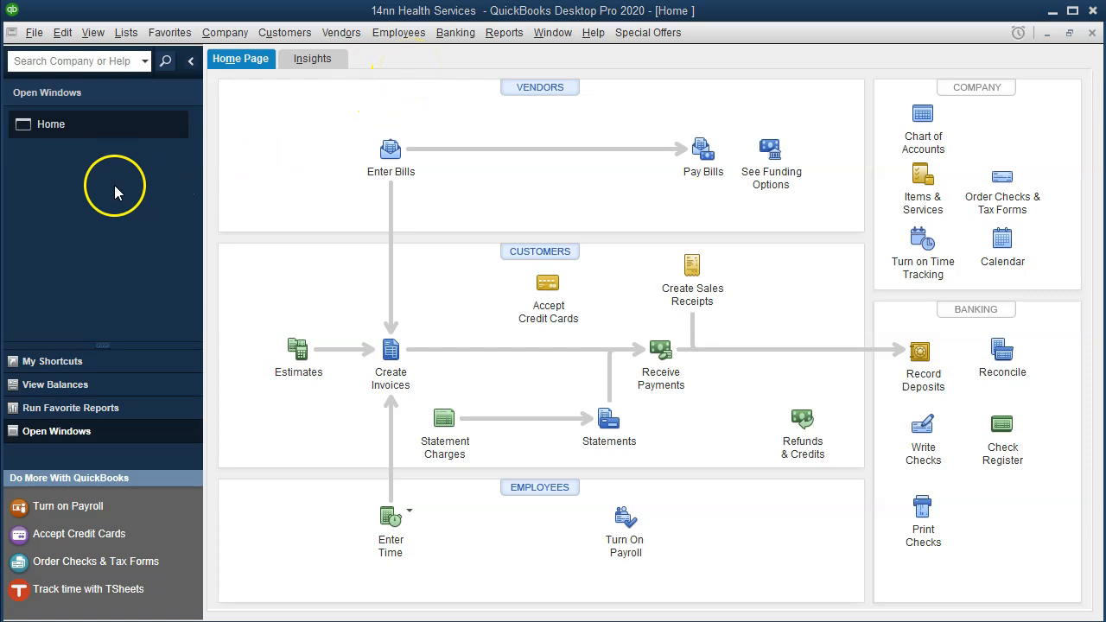
Display the list of open windows beside the home page
left_click(94, 33)
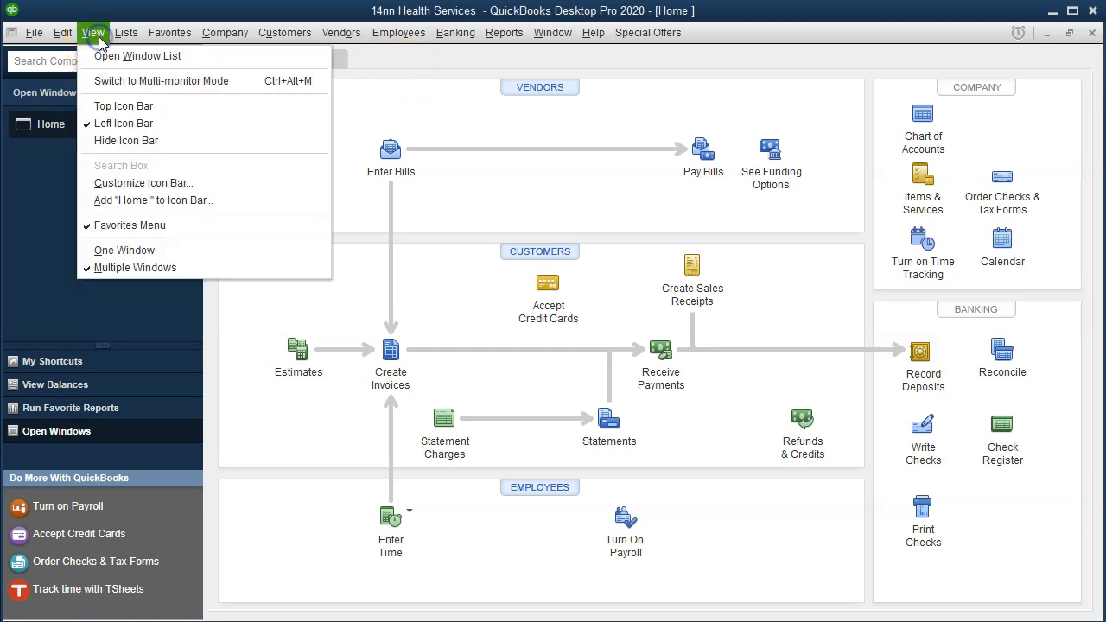
left_click(178, 52)
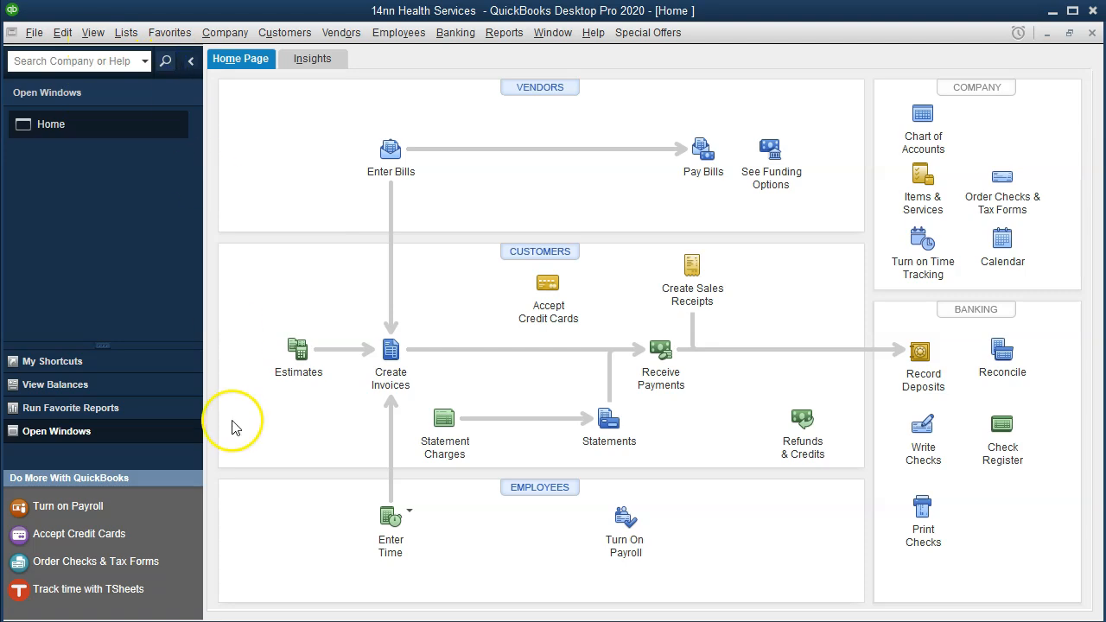
Switch to the 14nn - Copy.xlsx workbook in Excel and examine the donated office space journal entry on the Example (1) sheet
left_click(274, 621)
left_click(574, 480)
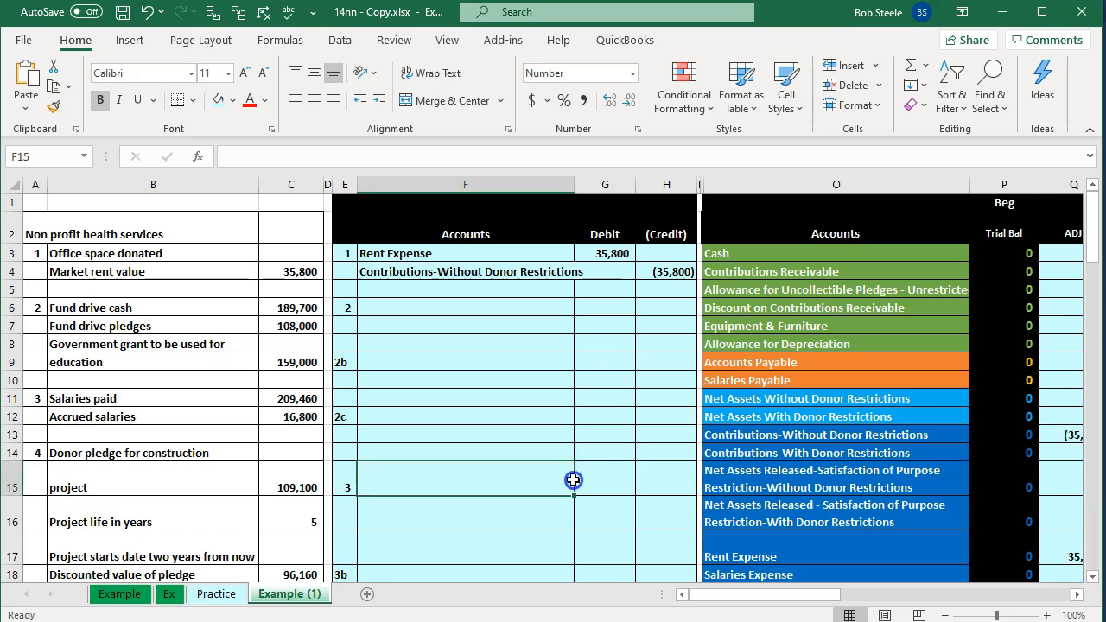
scroll(235, 355, "up", 2)
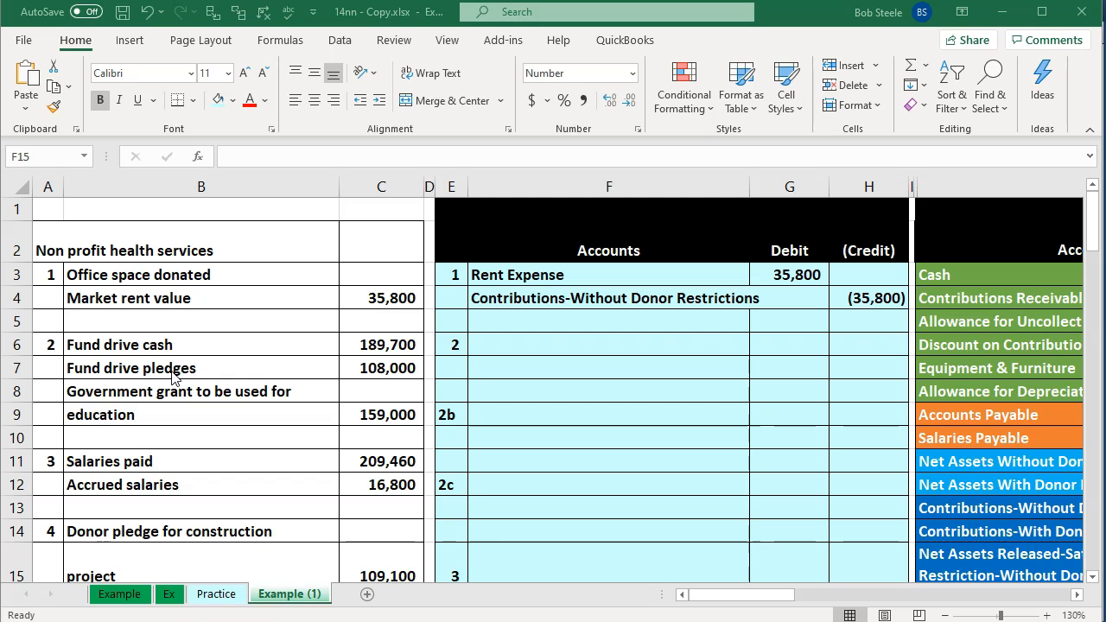
left_click(545, 316)
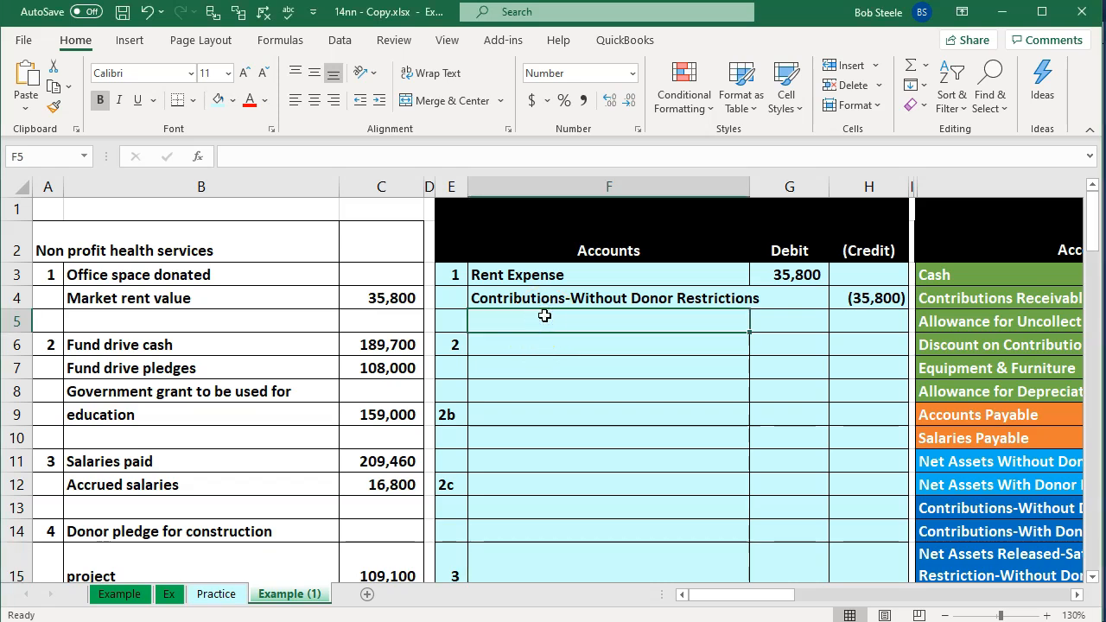
key("Right")
key("Right")
key("Right")
key("Right")
key("Right")
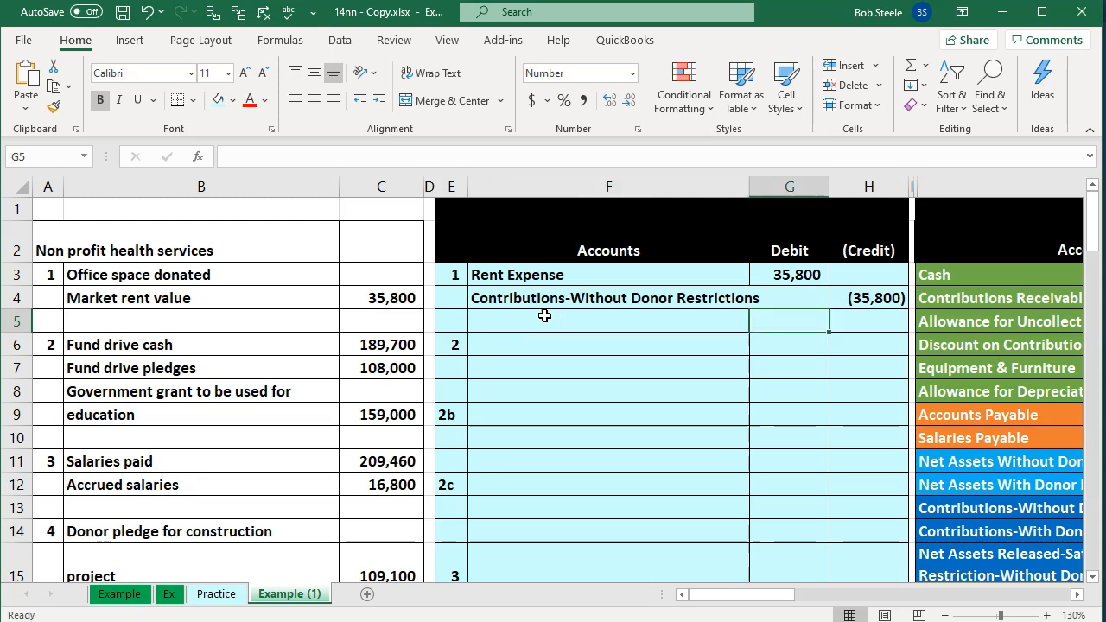
key("Left")
key("Left")
key("Left")
key("Left")
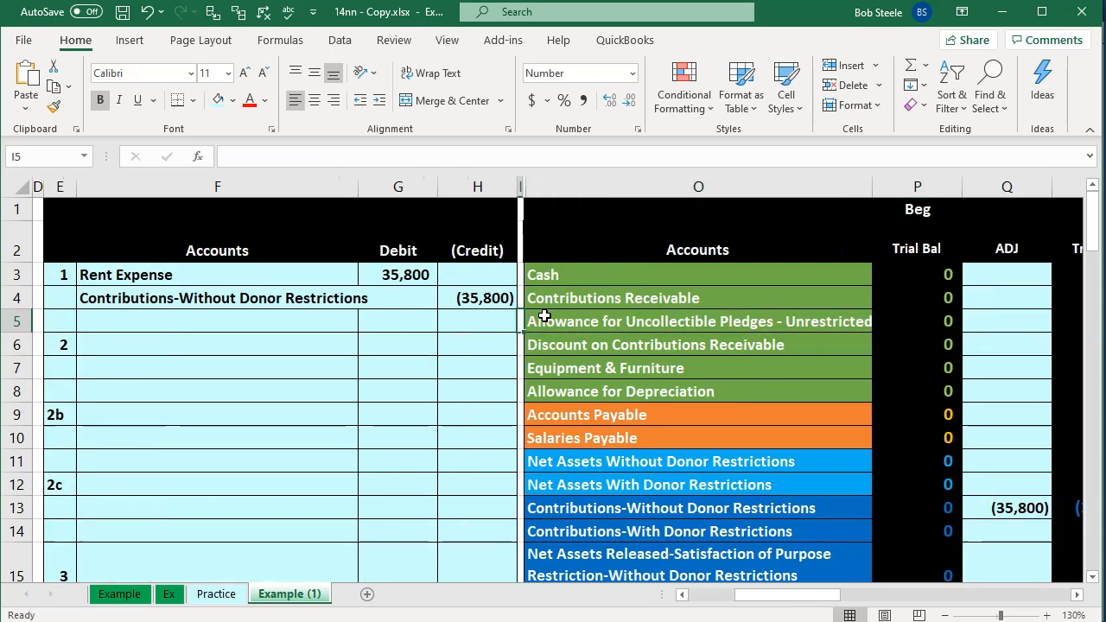
key("Up")
key("Up")
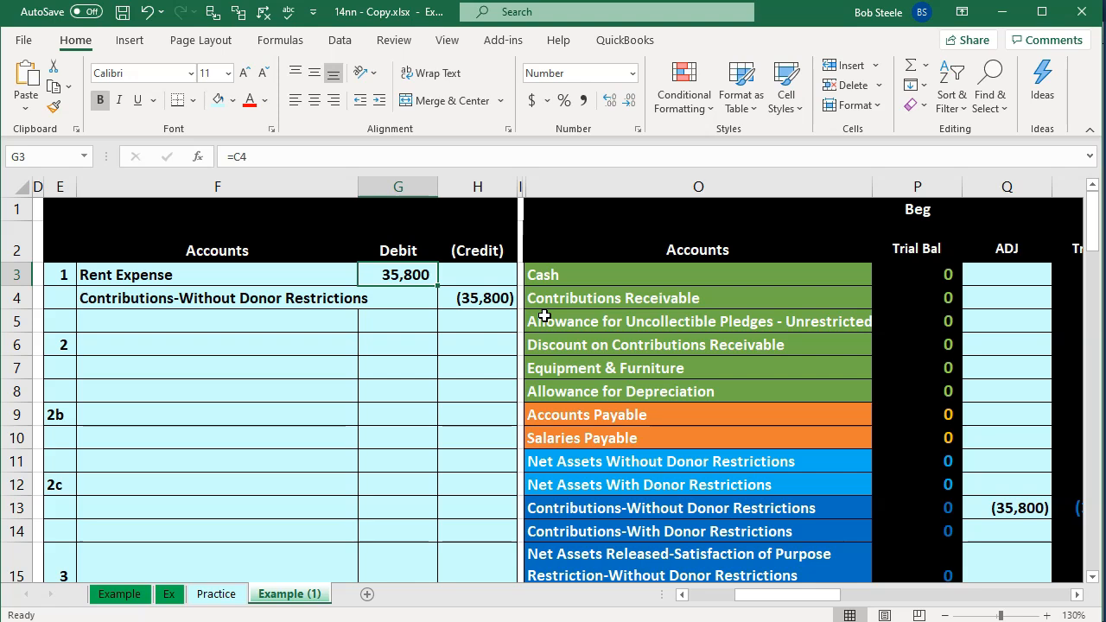
key("Down")
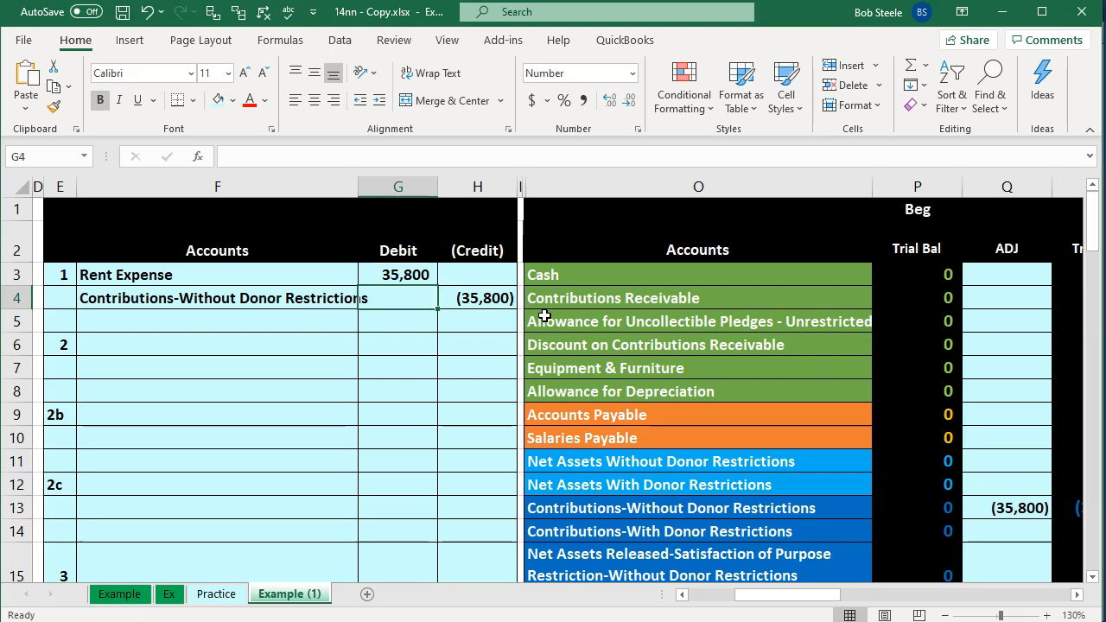
key("Right")
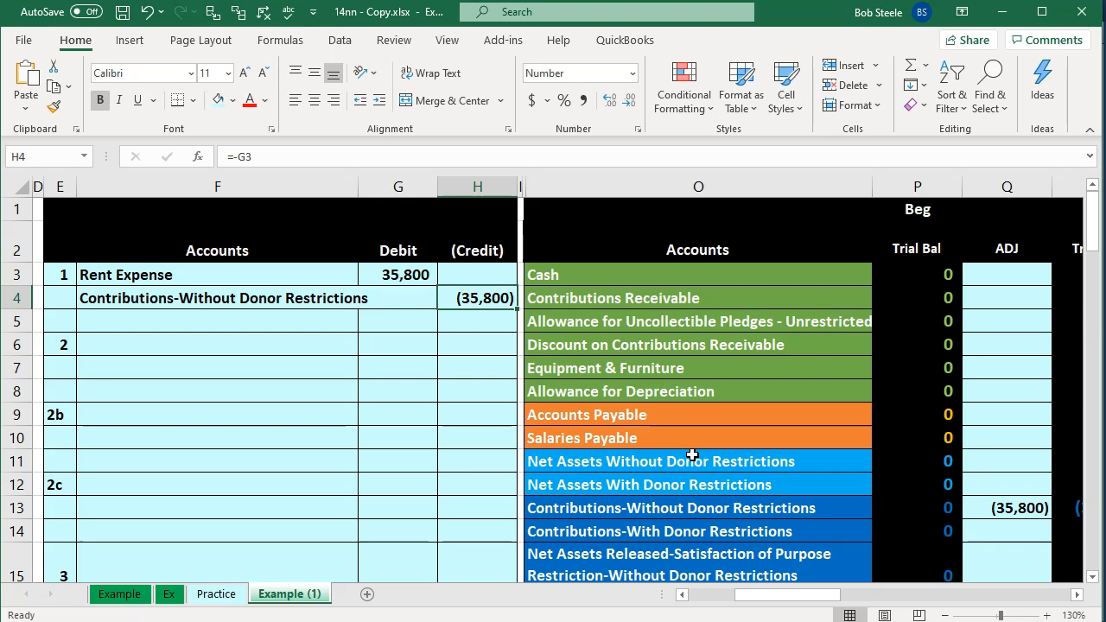
Examine the trial balance adjustments for Contributions-Without Donor Restrictions and Rent Expense, down to the debit and credit totals
left_click(930, 273)
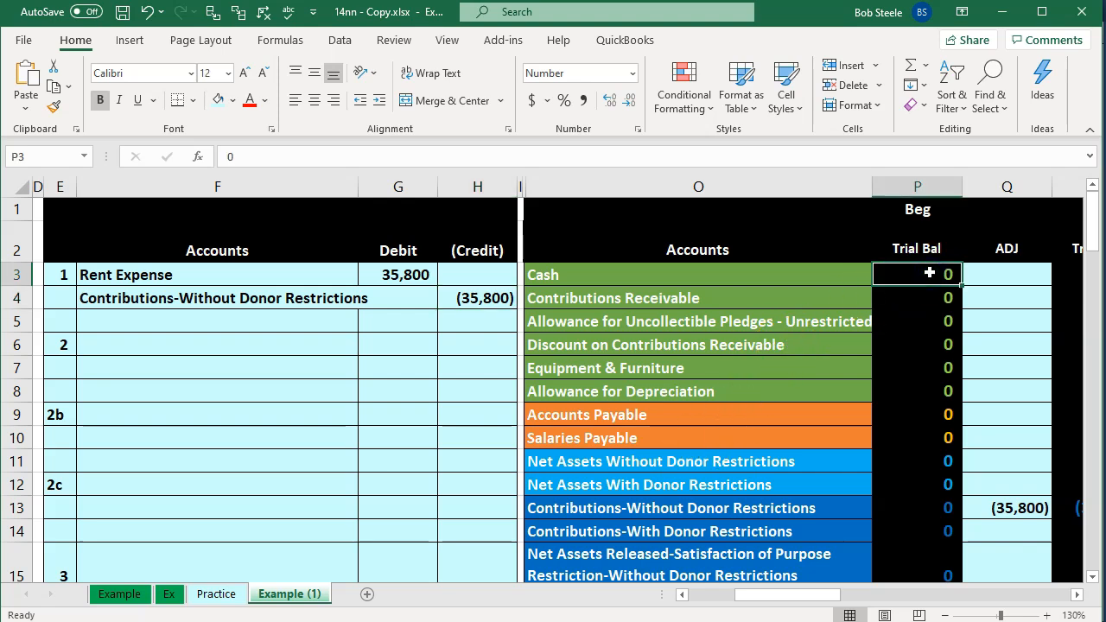
scroll(929, 273, "down", 2)
left_click(914, 342)
key("Right")
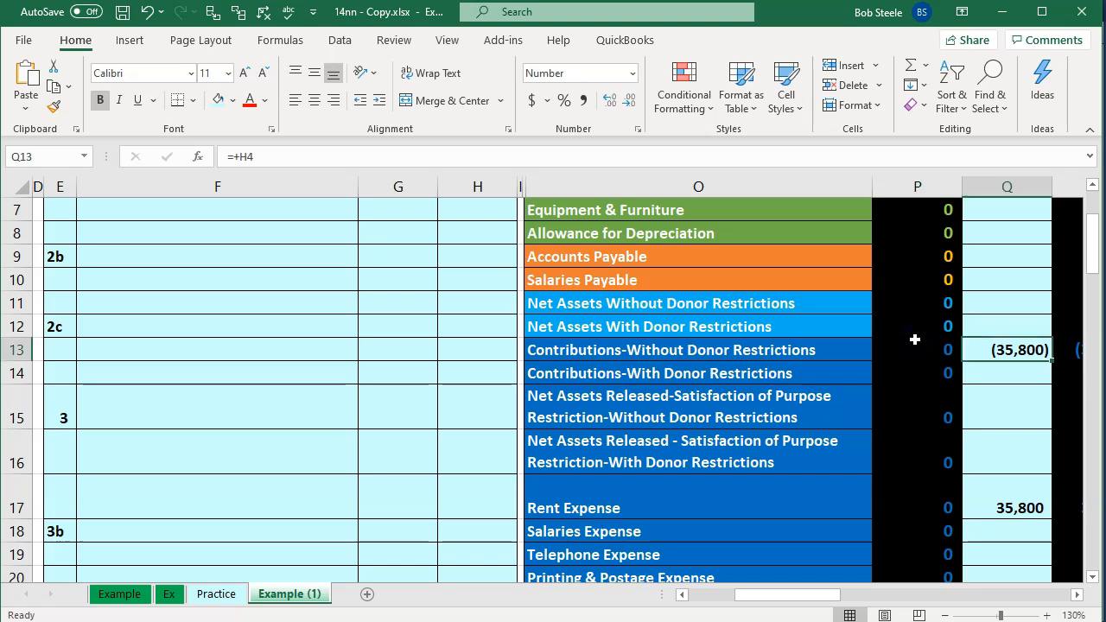
key("Right")
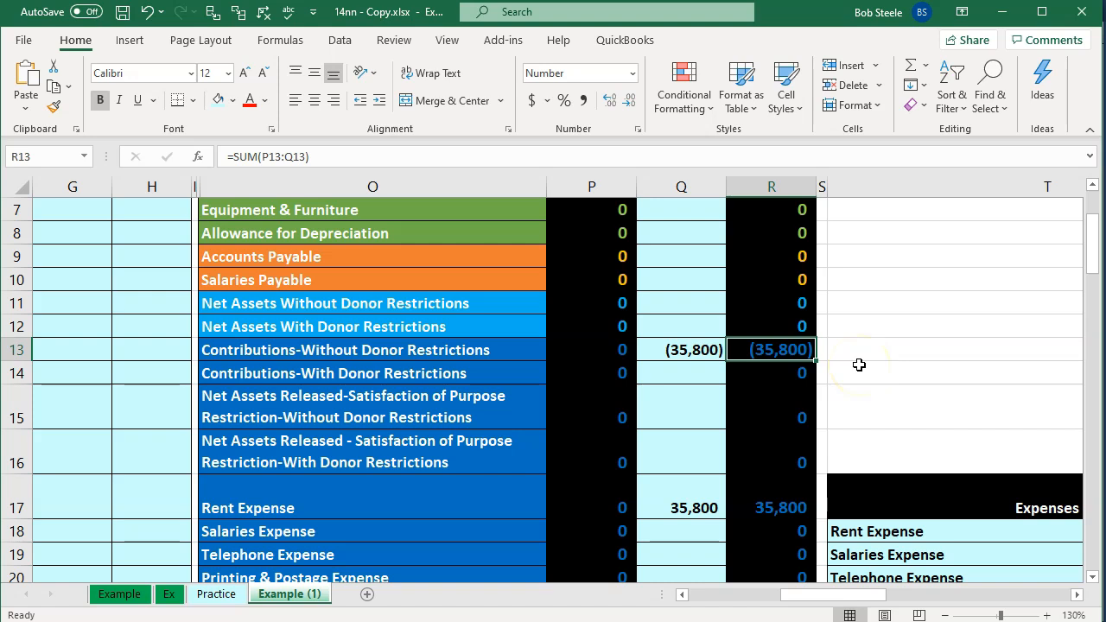
scroll(859, 365, "down", 1)
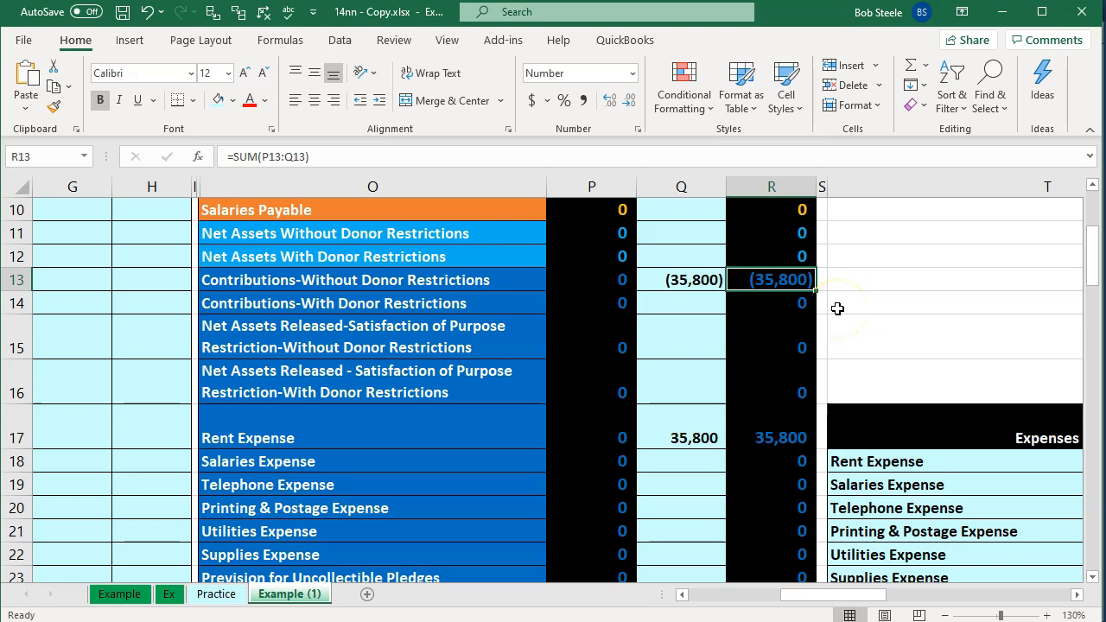
scroll(837, 308, "down", 2)
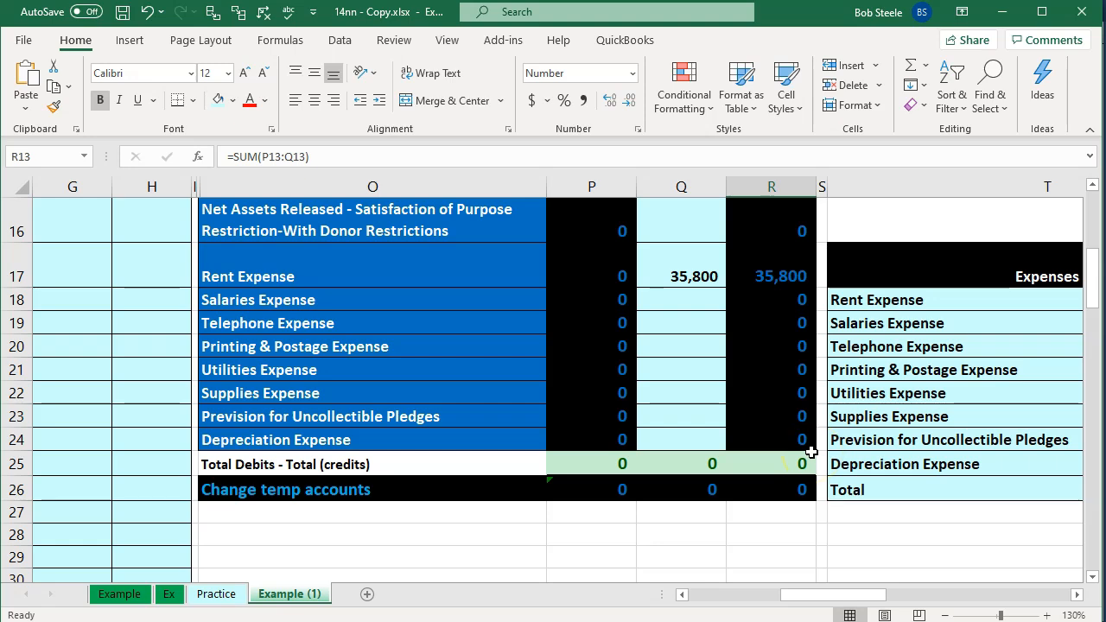
Switch to QuickBooks and change the default title of the Custom Sales Receipt template to Donation
key("alt+Tab")
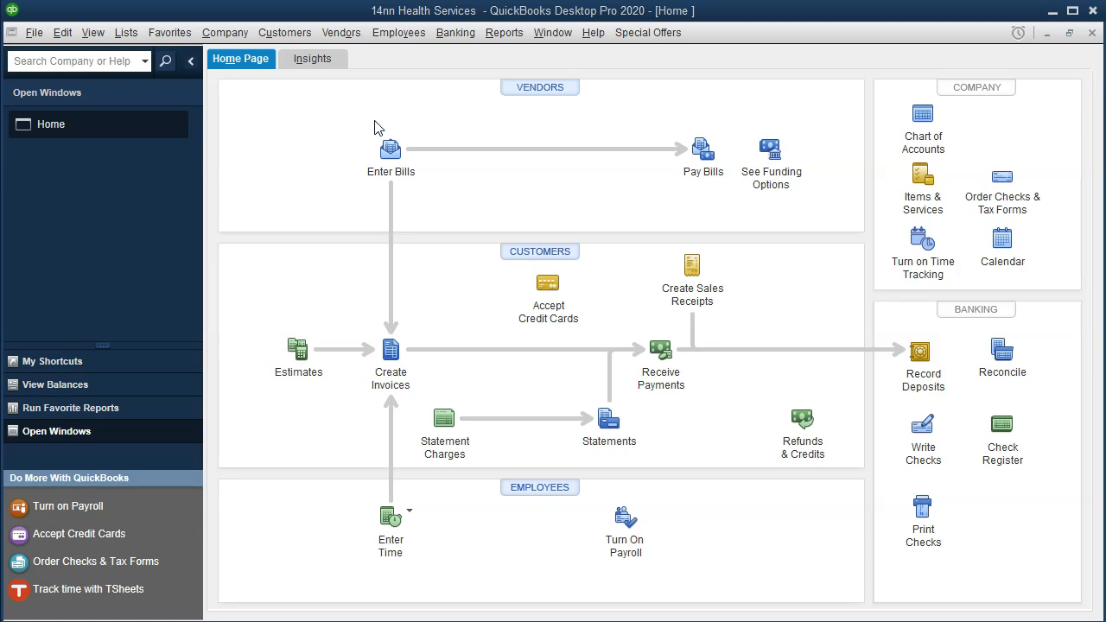
left_click(705, 295)
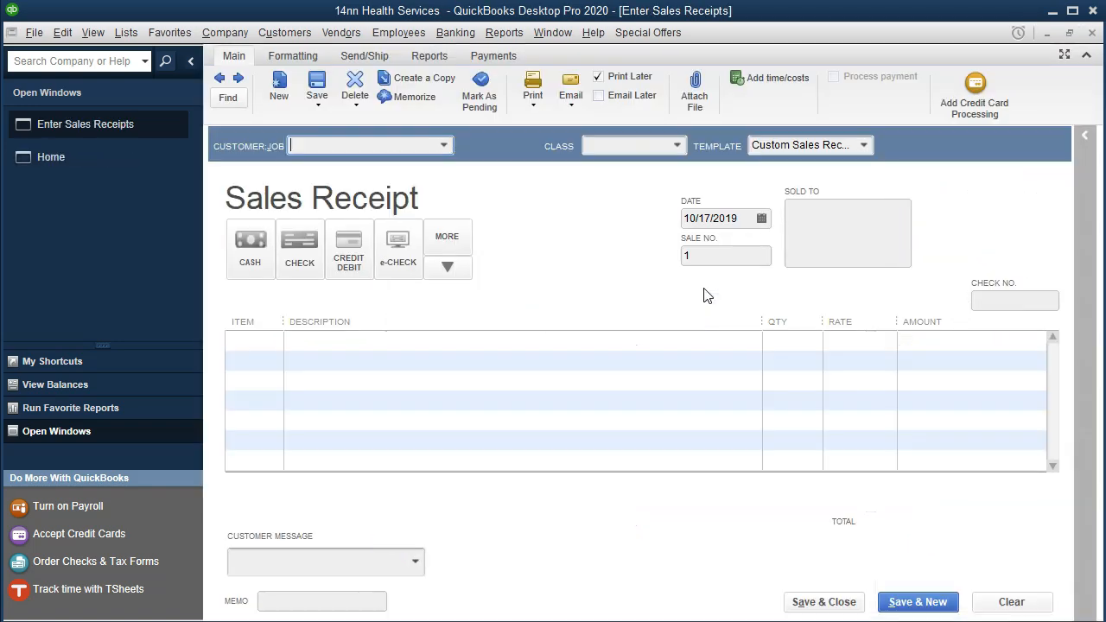
left_click(294, 57)
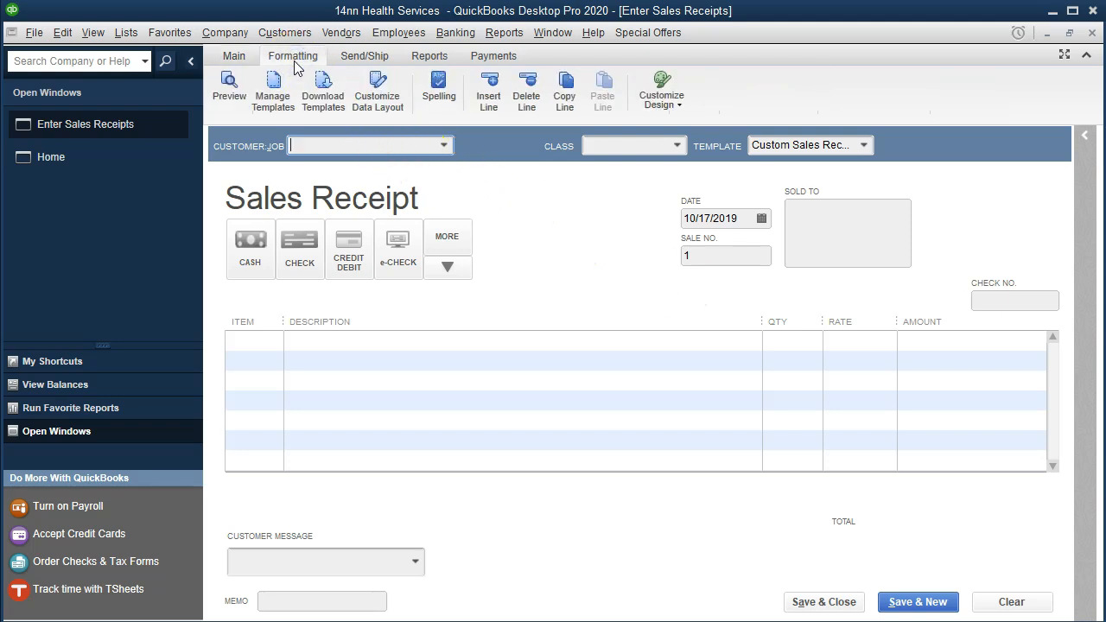
left_click(388, 110)
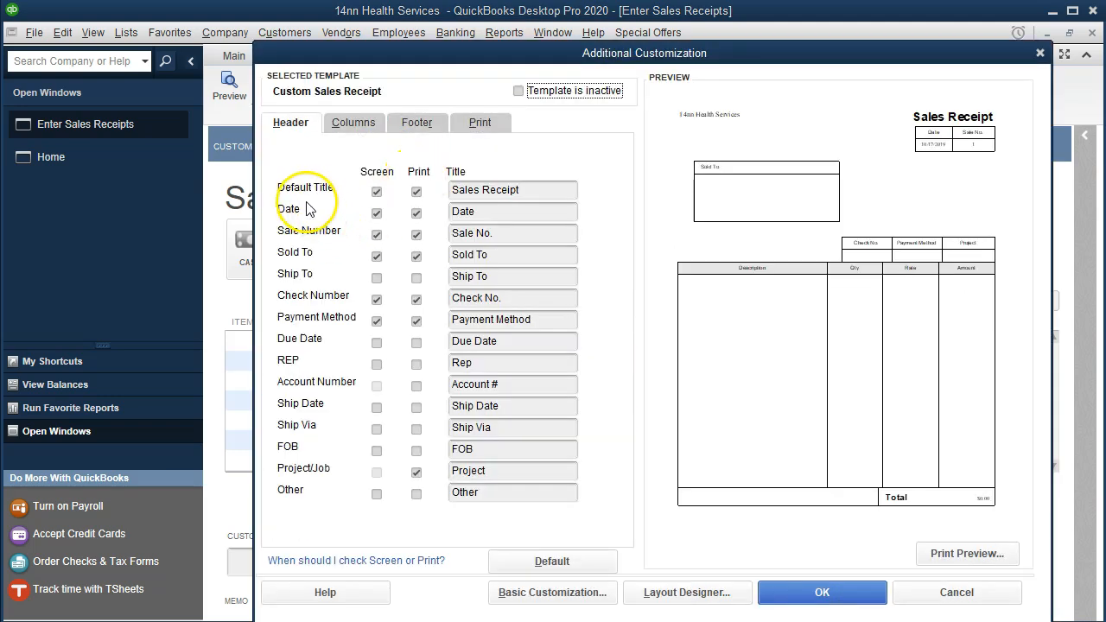
left_click_drag(524, 187, 418, 173)
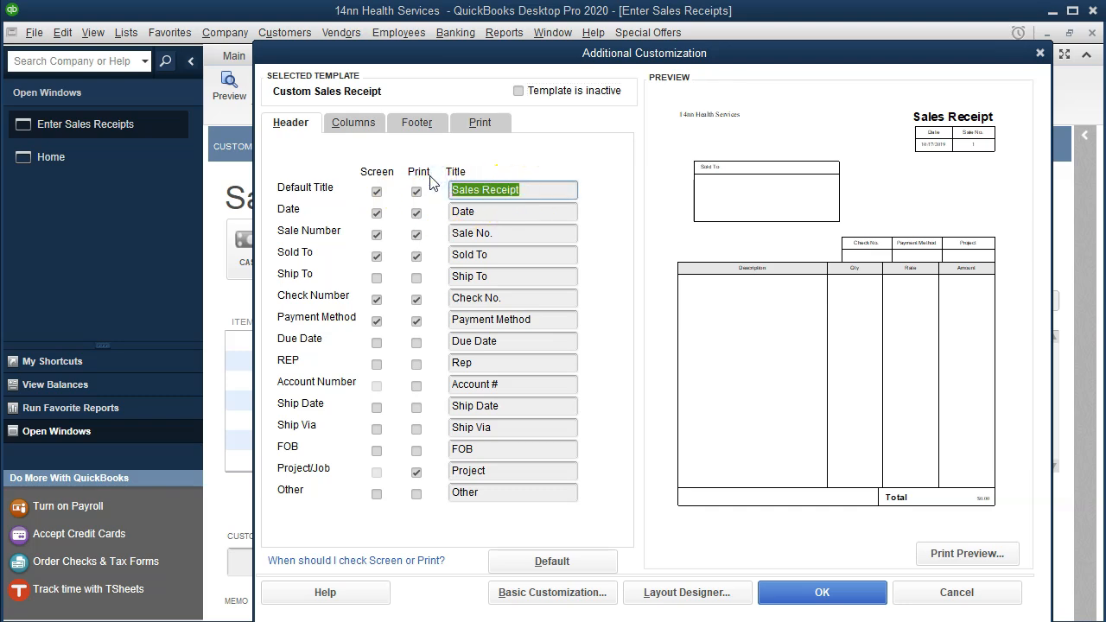
type("Donation")
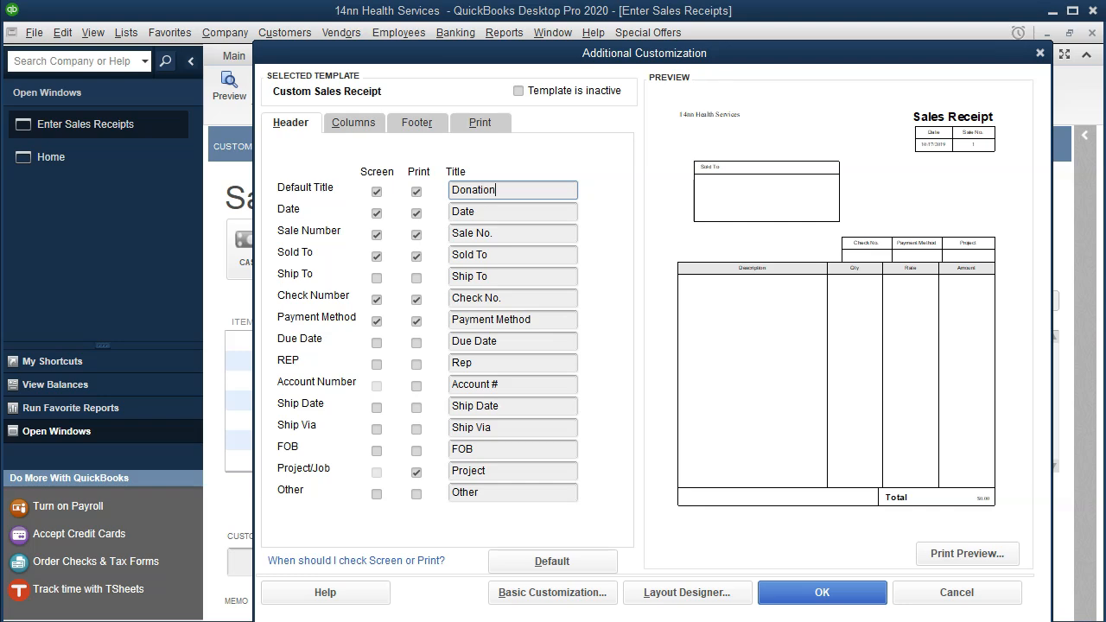
left_click(838, 597)
left_click(655, 289)
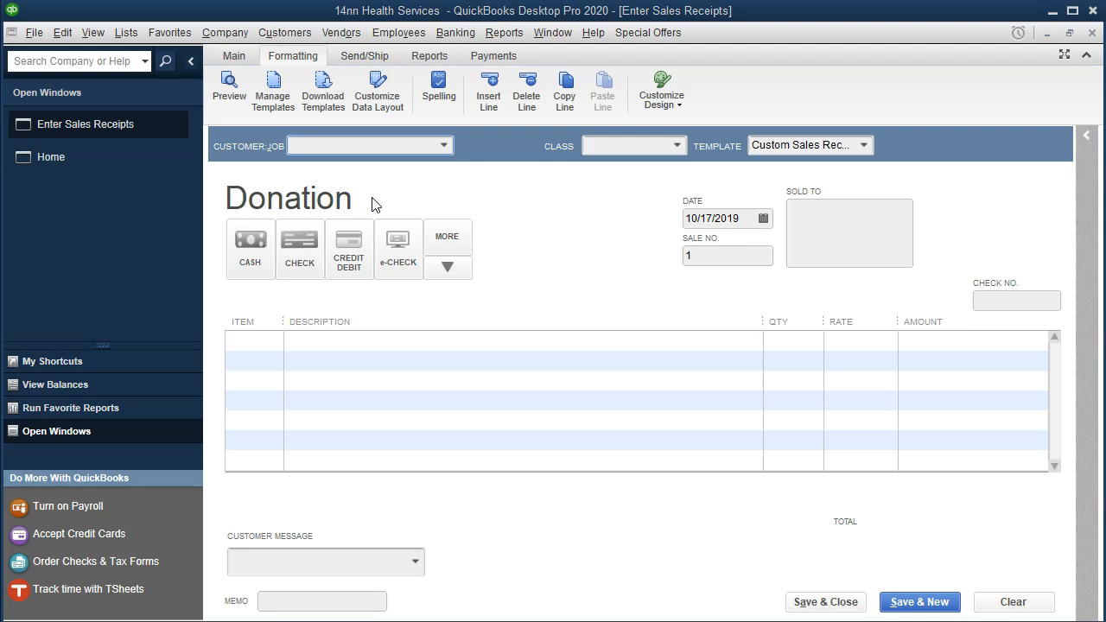
Preview the print layout of the retitled Donation form, and close the preview and the form
left_click(229, 86)
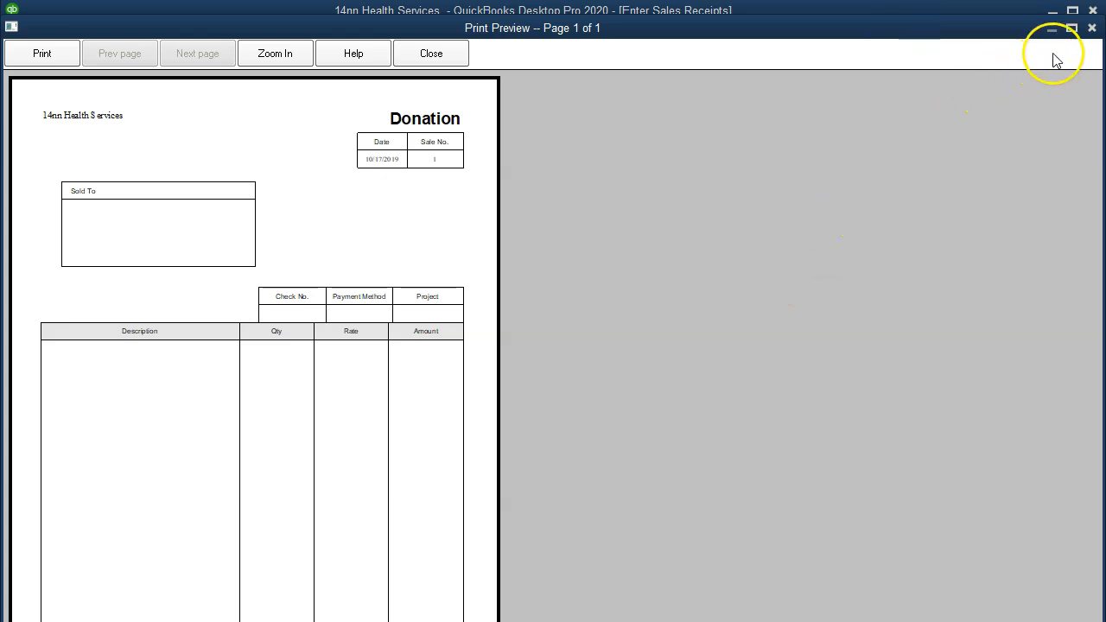
left_click(1091, 29)
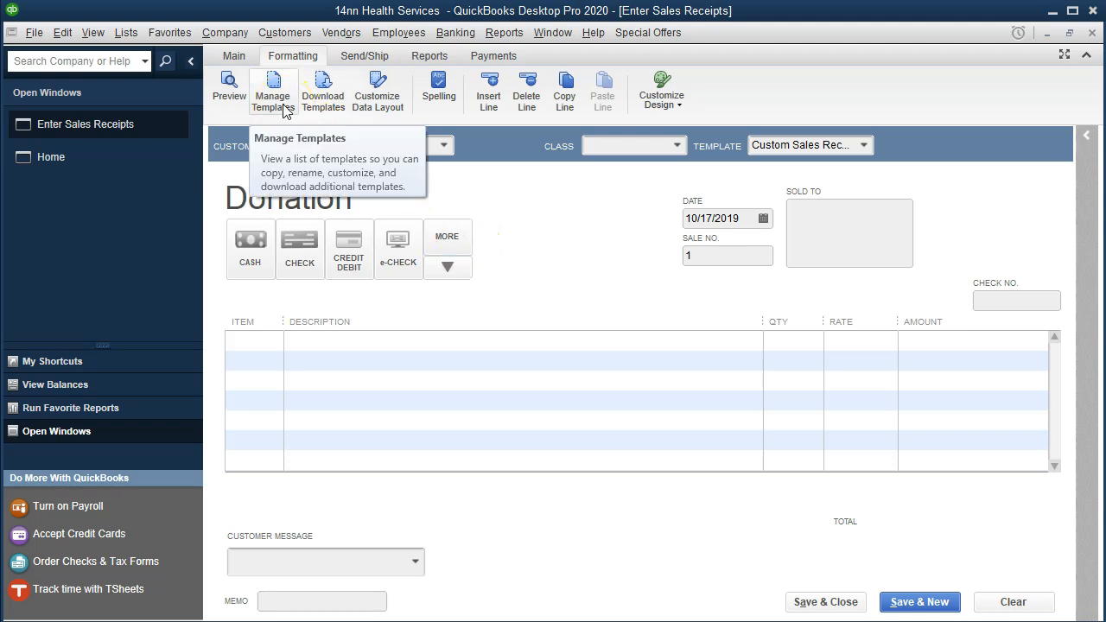
left_click(576, 288)
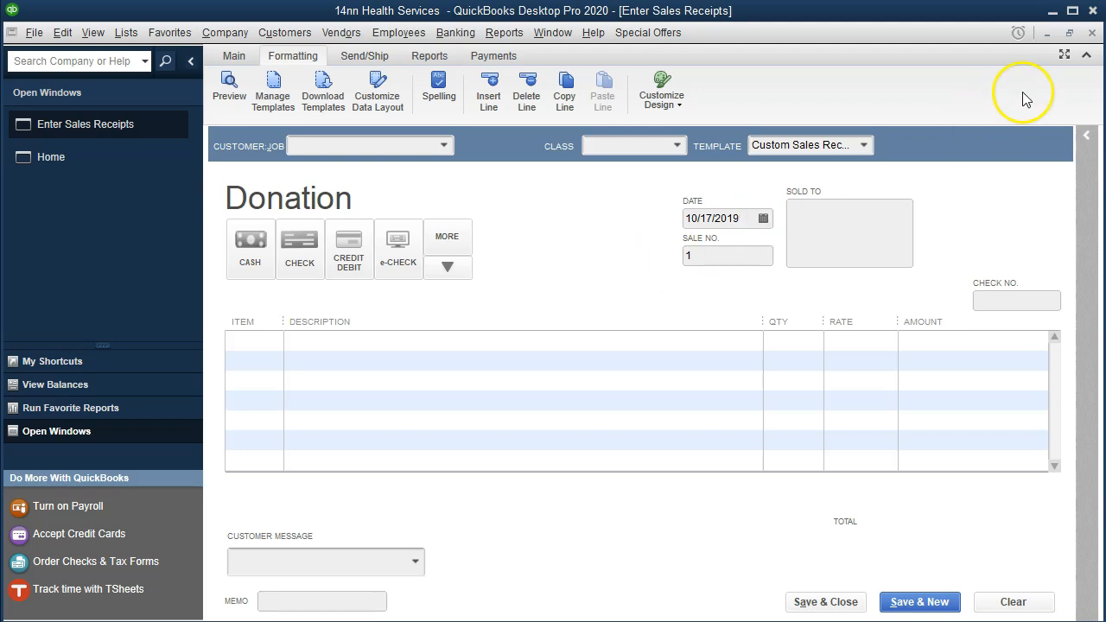
left_click(1092, 32)
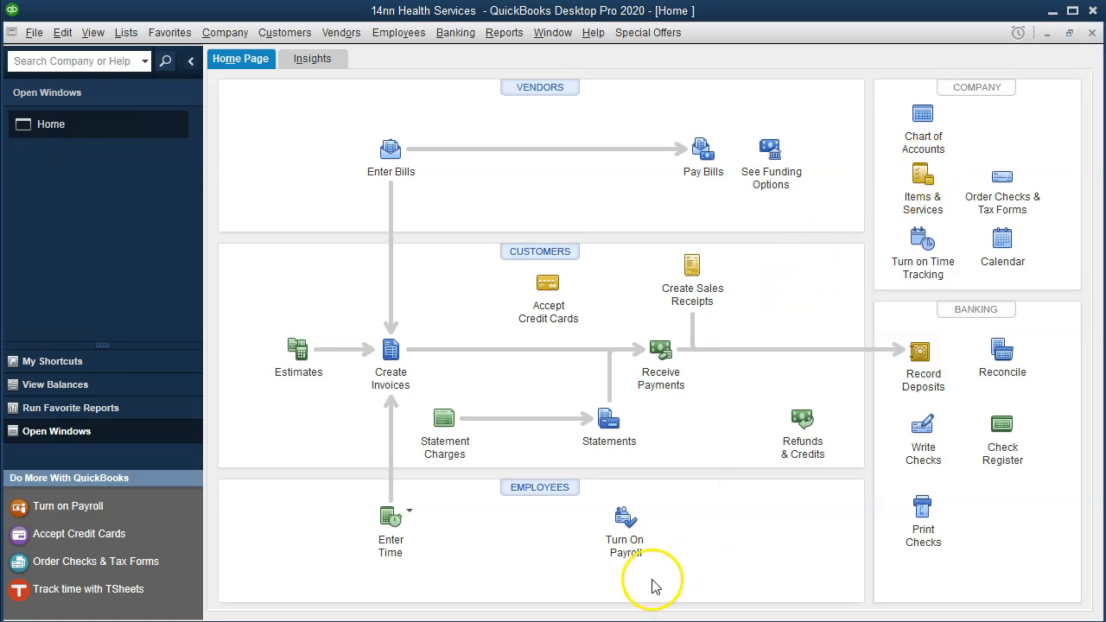
Check the rent entry in the Excel workbook, and view a blank general journal entry form in QuickBooks
left_click(644, 621)
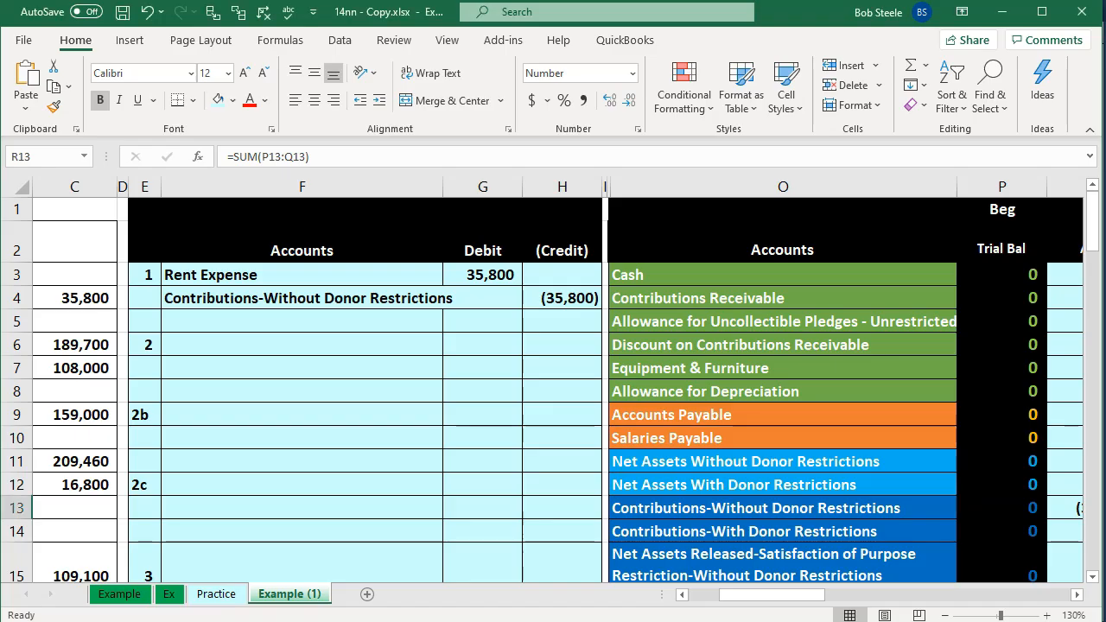
left_click(570, 618)
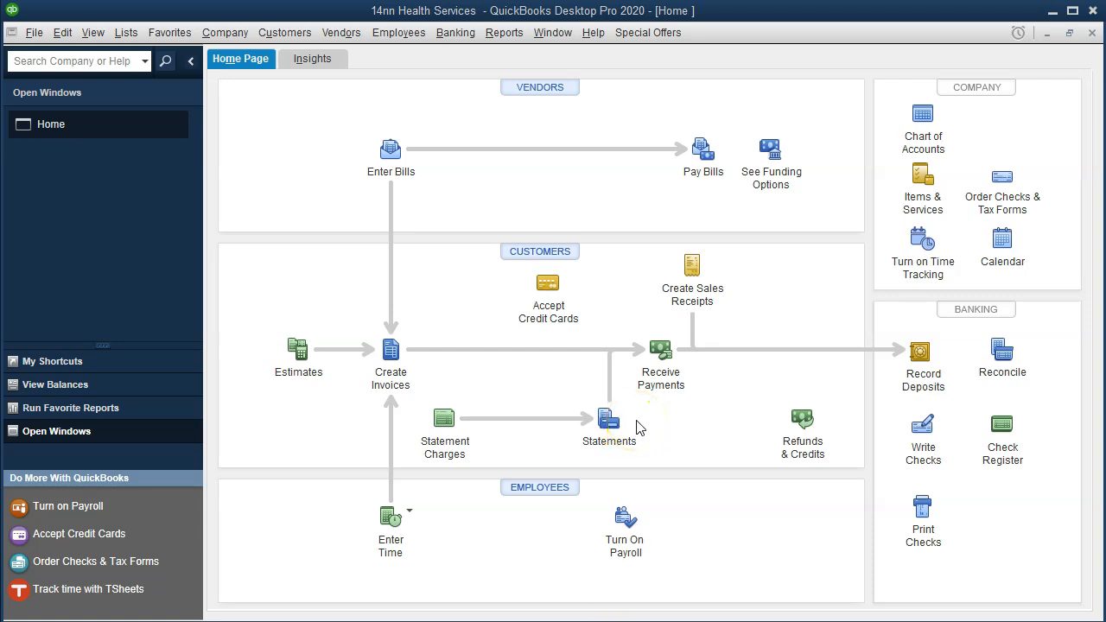
left_click(222, 35)
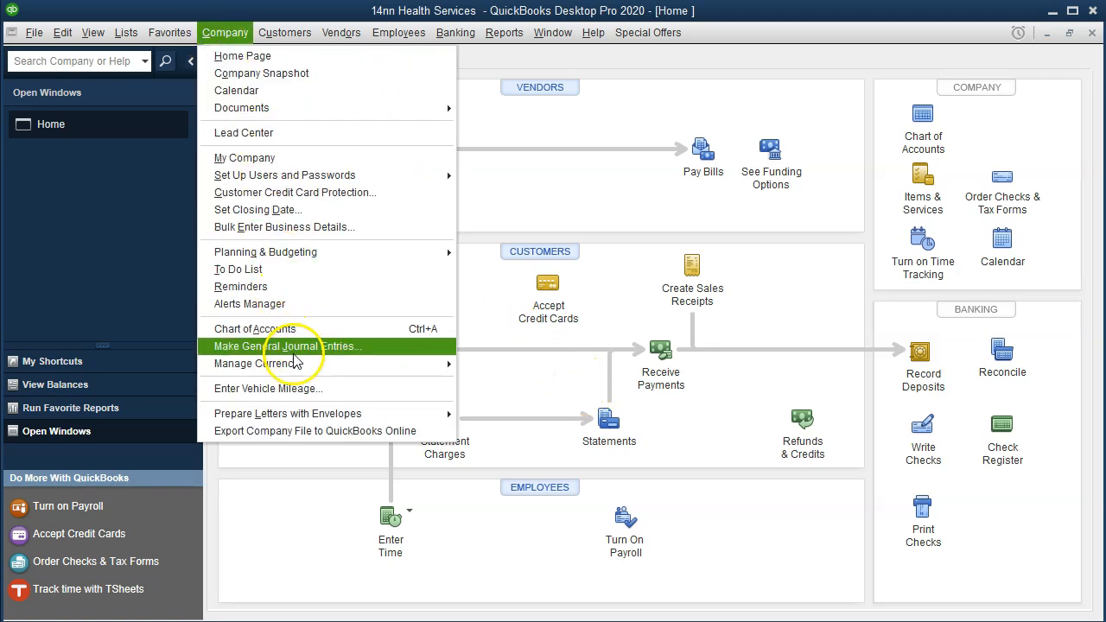
left_click(362, 347)
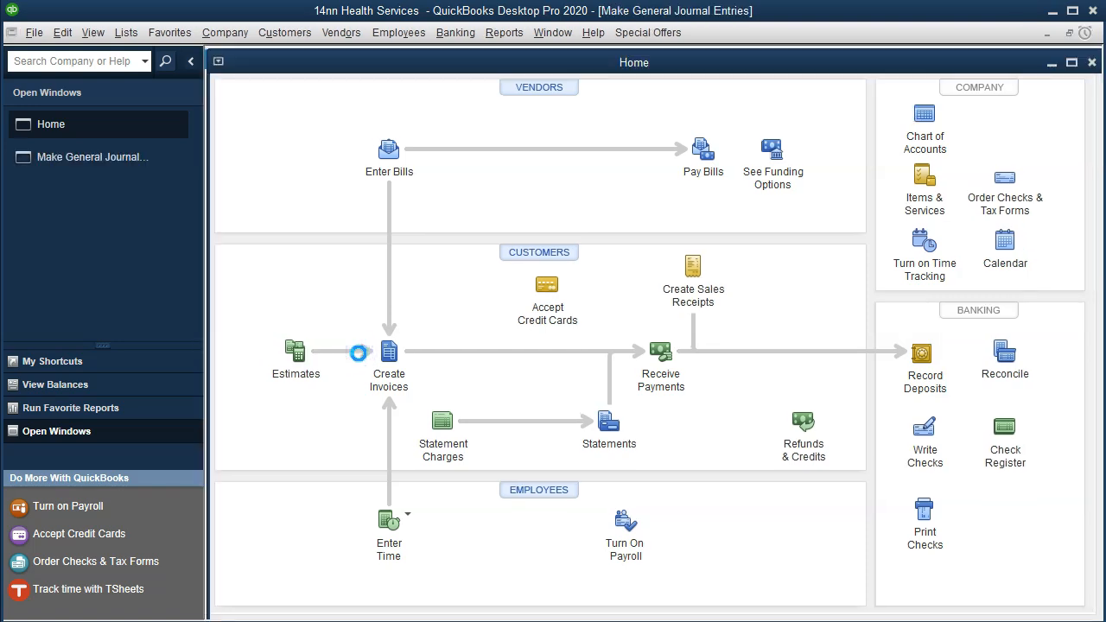
left_click(859, 171)
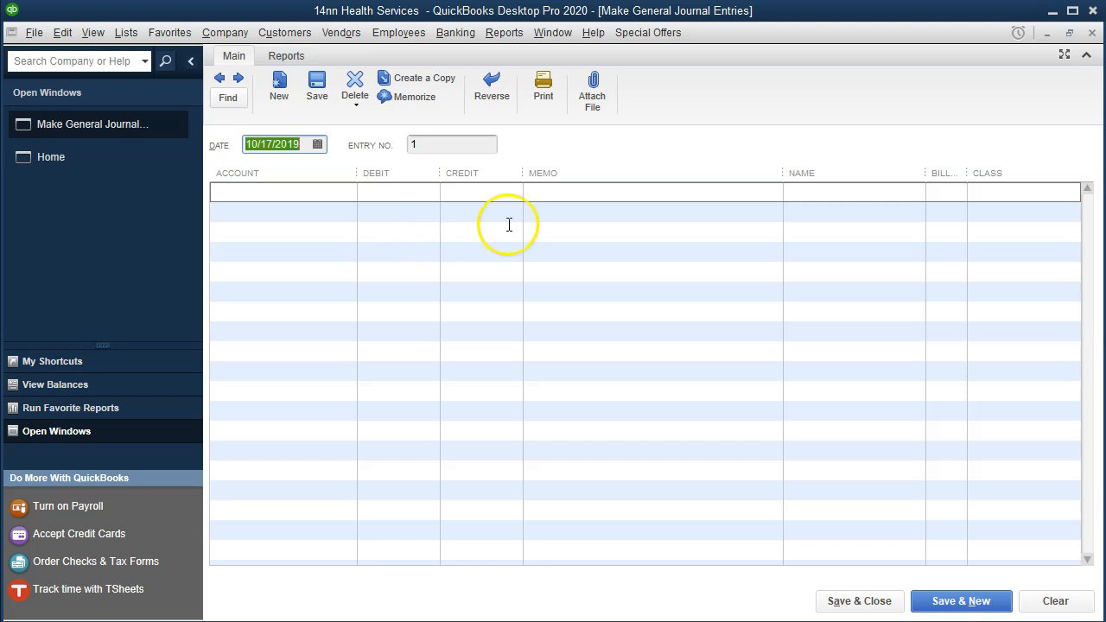
left_click(1092, 34)
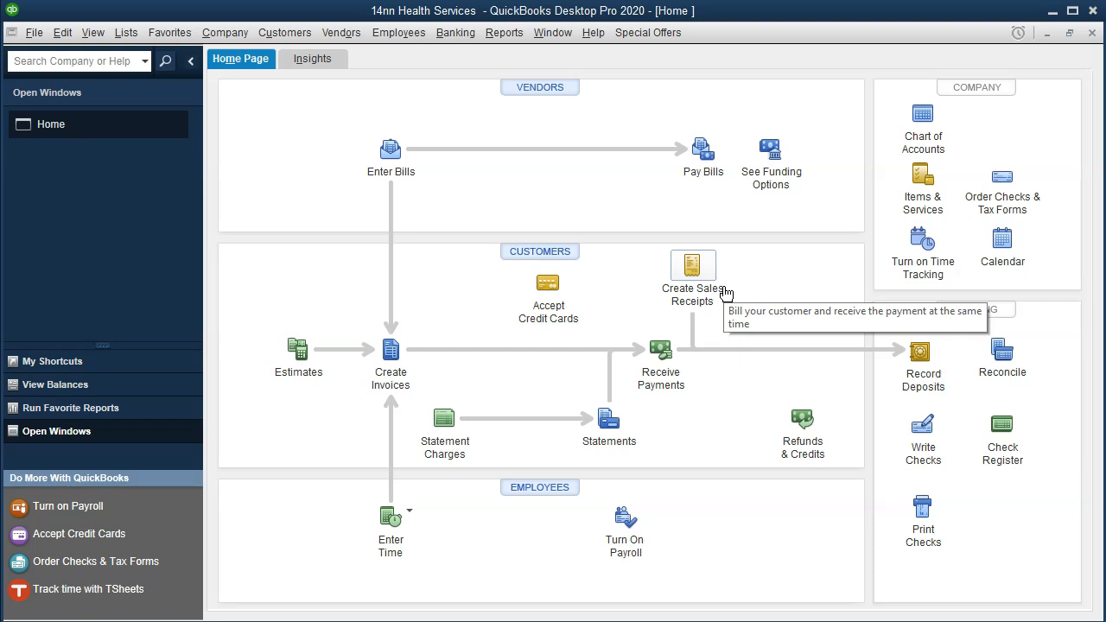
Recheck the rent and contribution entry in Excel, and open a new Donation sales receipt in QuickBooks
left_click(598, 621)
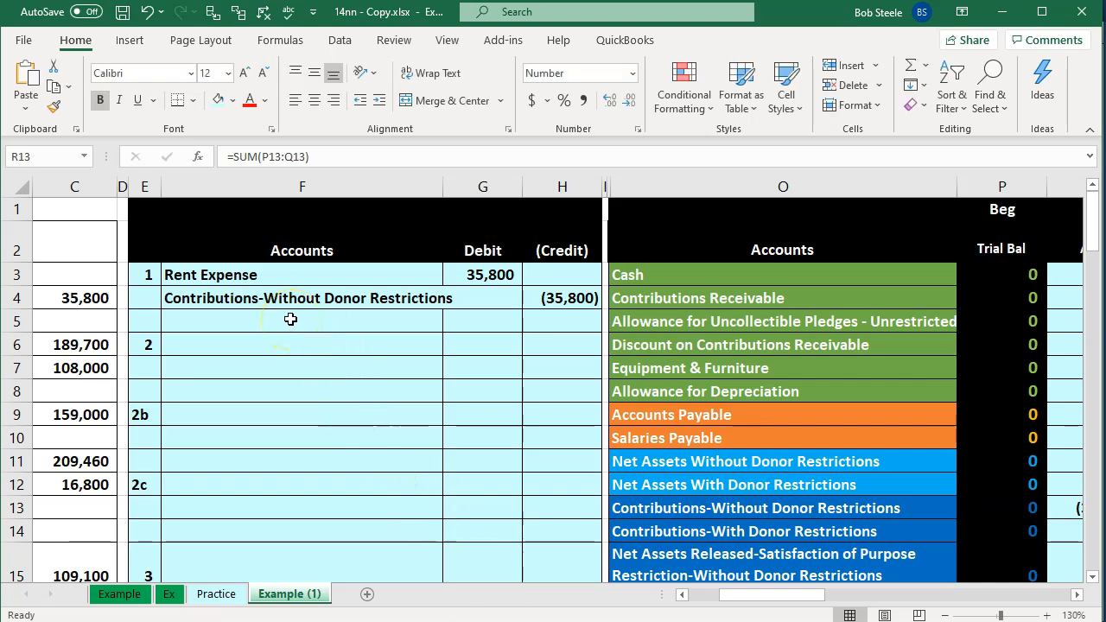
left_click(1007, 19)
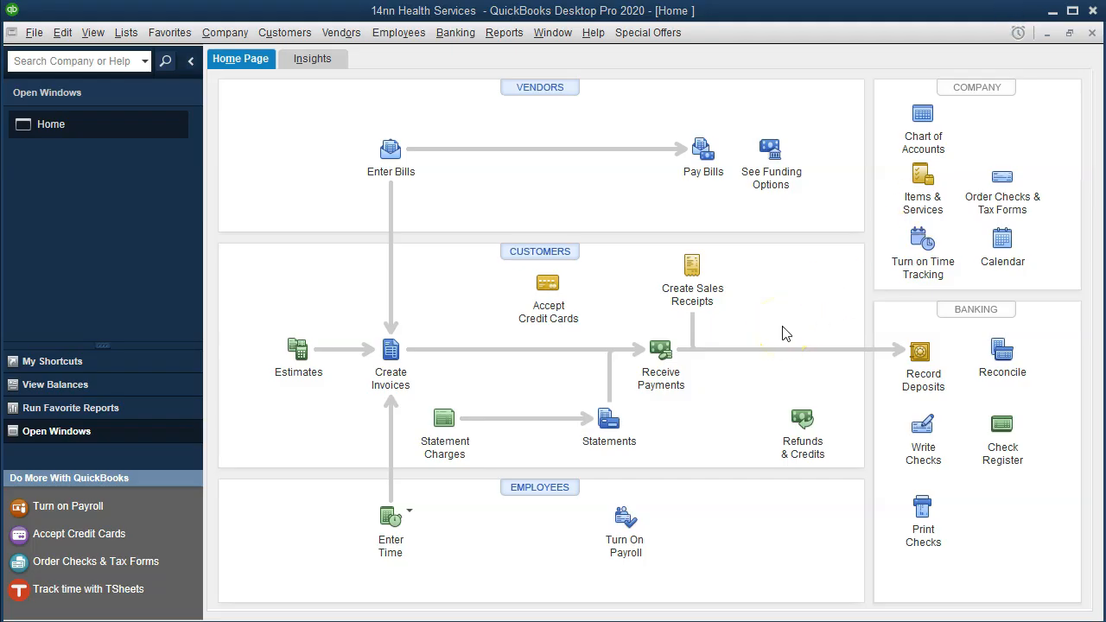
left_click(698, 285)
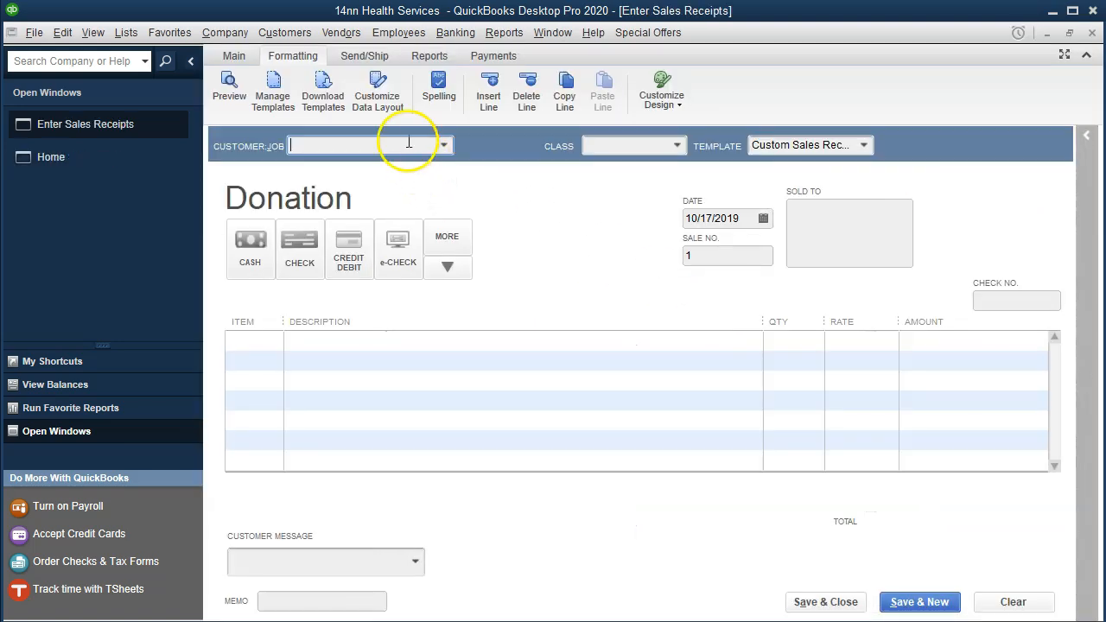
Enter Donor 1 as the customer on the Donation form and quick-add it to the Customer:Job list
type("Don")
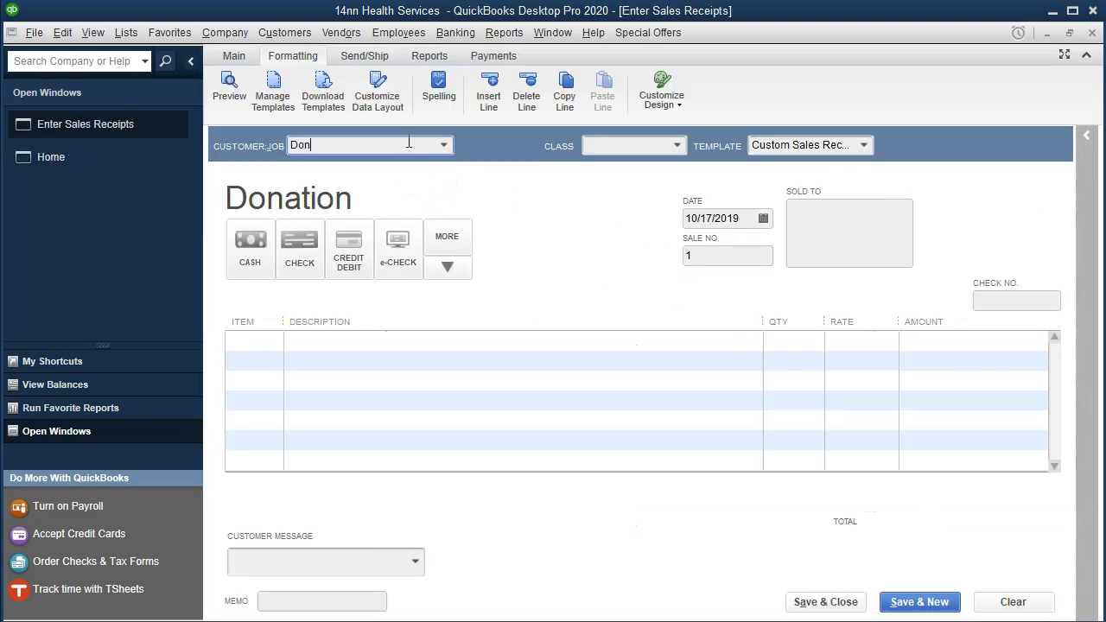
type("er 1")
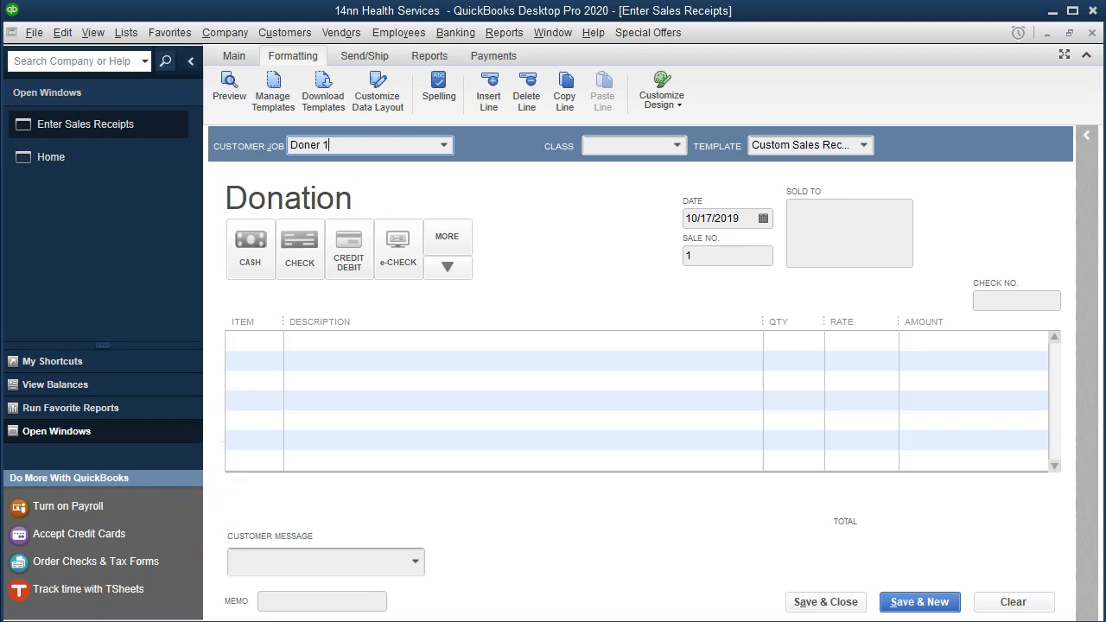
left_click(394, 146)
key("Tab")
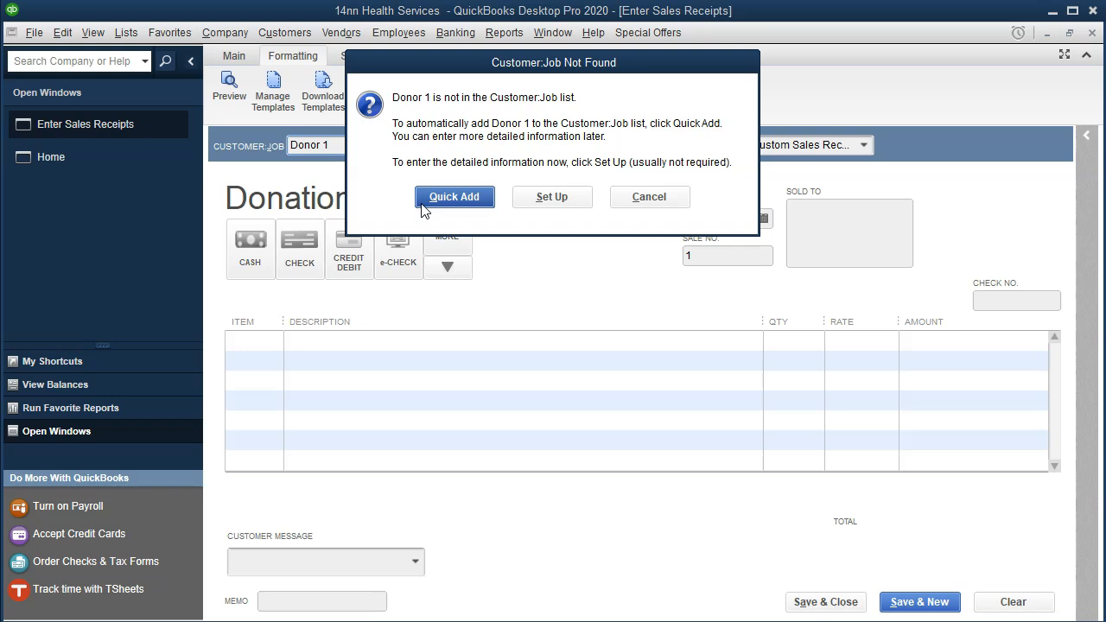
left_click(453, 197)
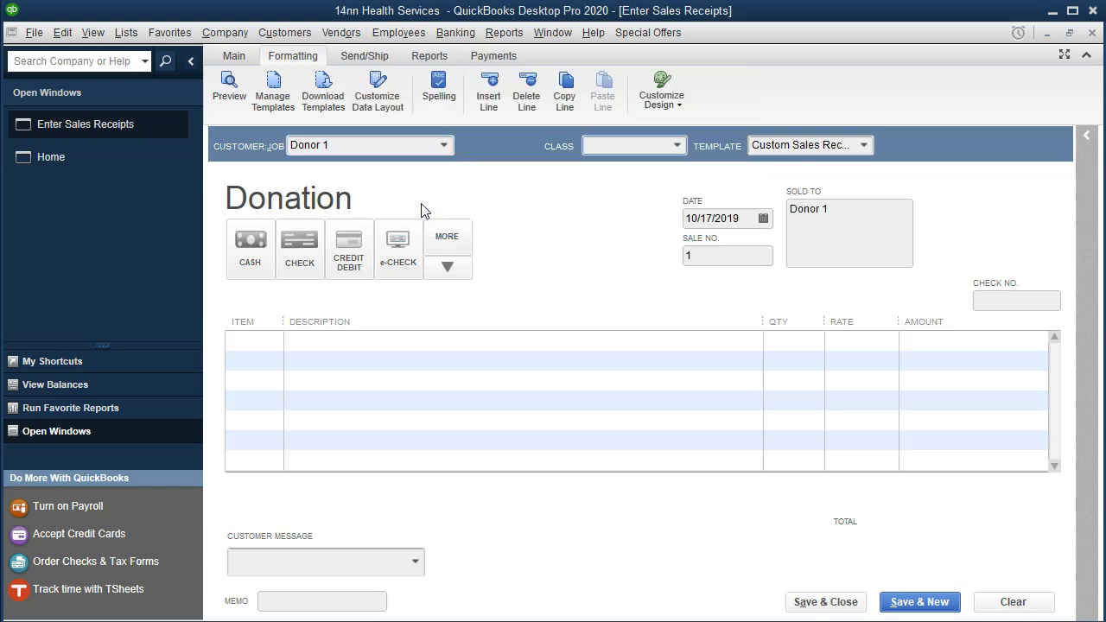
Assign the class Unrestricted:Fundraising 20% to the donation and set its date to 01/01/2020
left_click(677, 146)
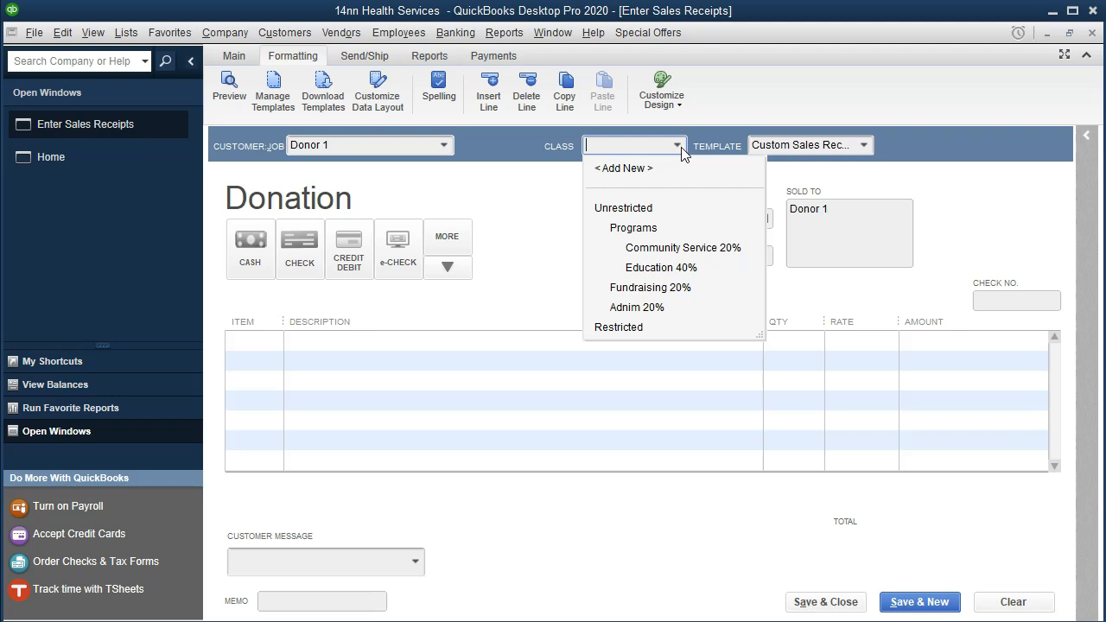
left_click(675, 294)
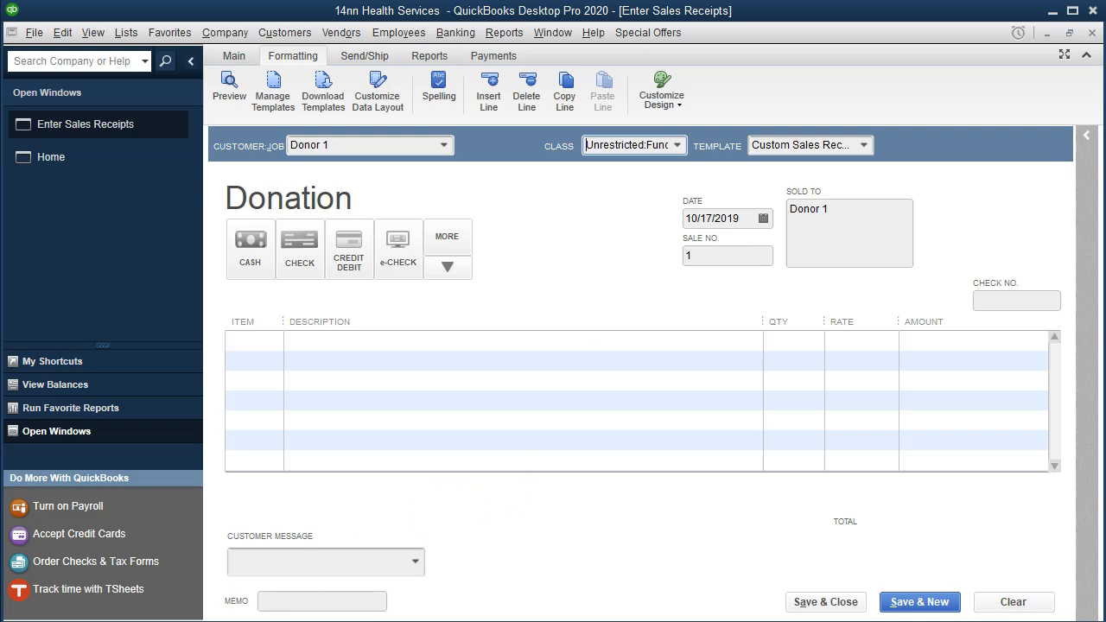
key("Tab")
key("Tab")
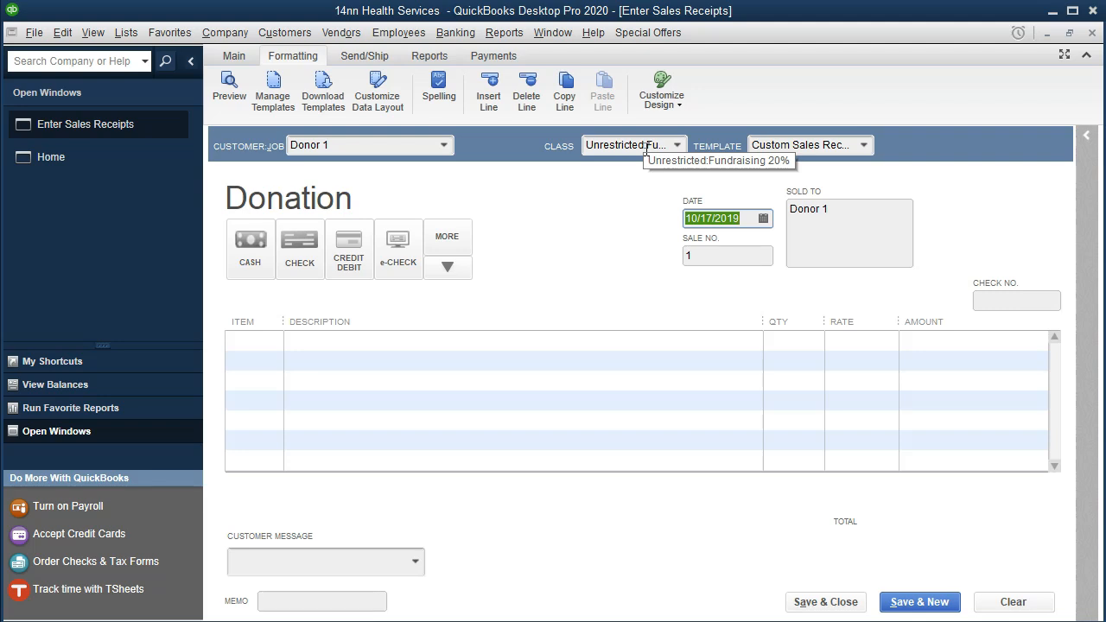
type("010120")
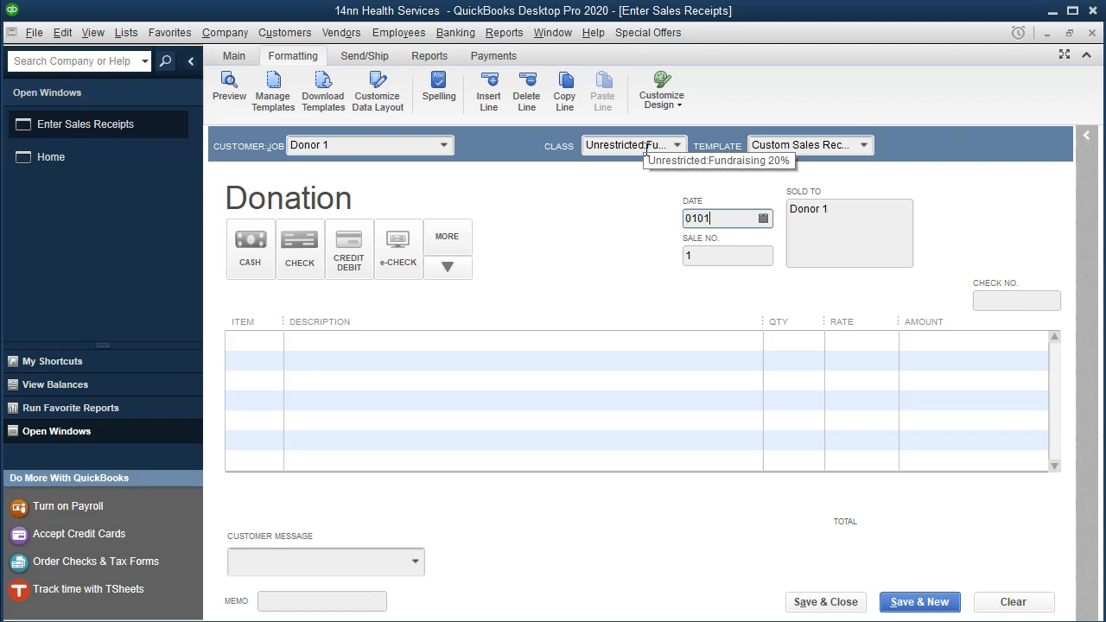
key("Tab")
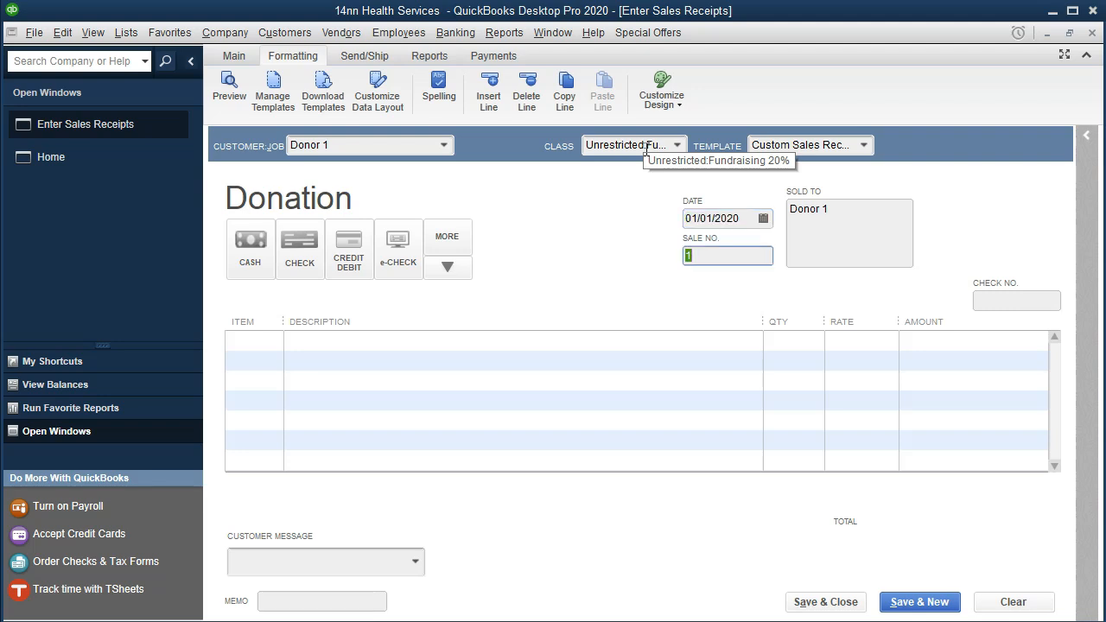
Widen the Item column and enter Donation as a new item on the first line of the form
key("Tab")
key("Tab")
key("Tab")
left_click_drag(283, 321, 321, 320)
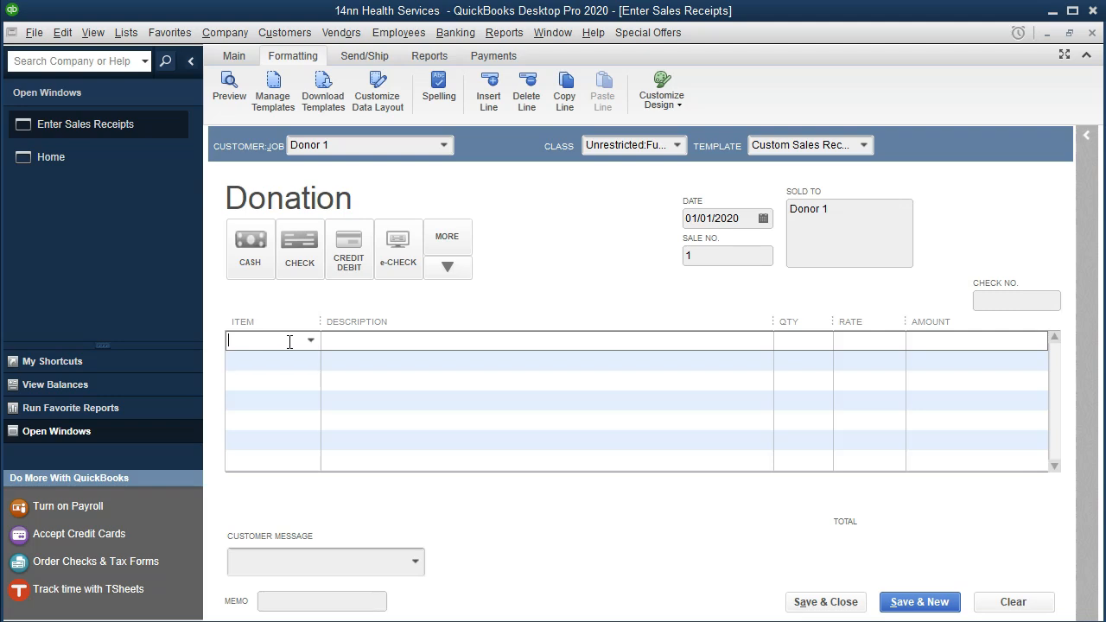
type("D")
key("BackSpace")
type("Donation")
key("Tab")
Define the new item as type Service and copy its name into the description as Donation
left_click(519, 178)
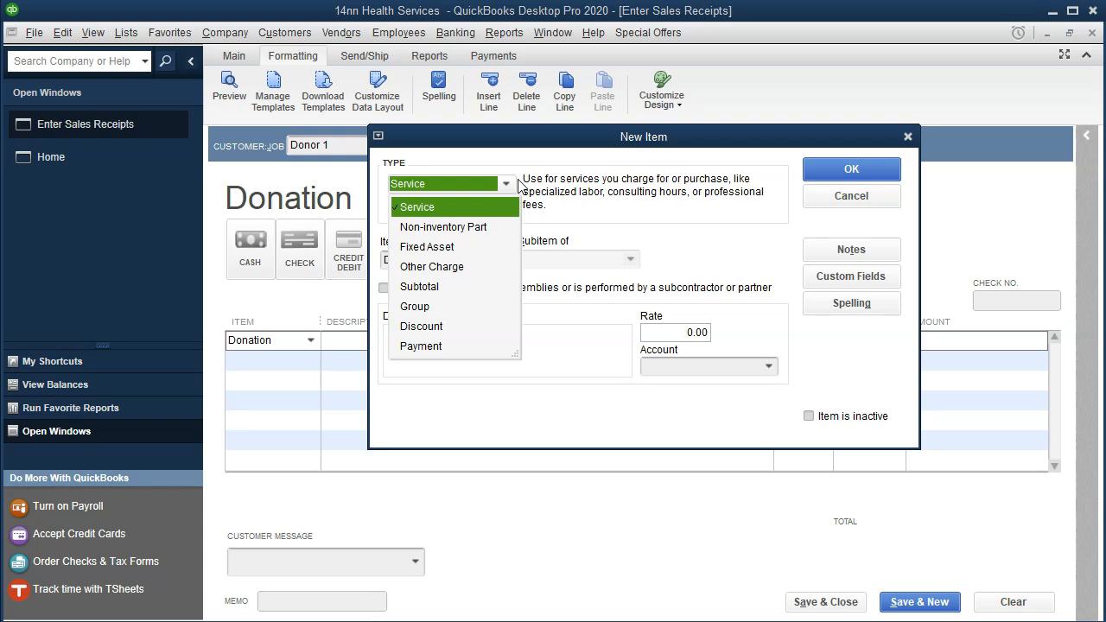
key("Tab")
key("ctrl+c")
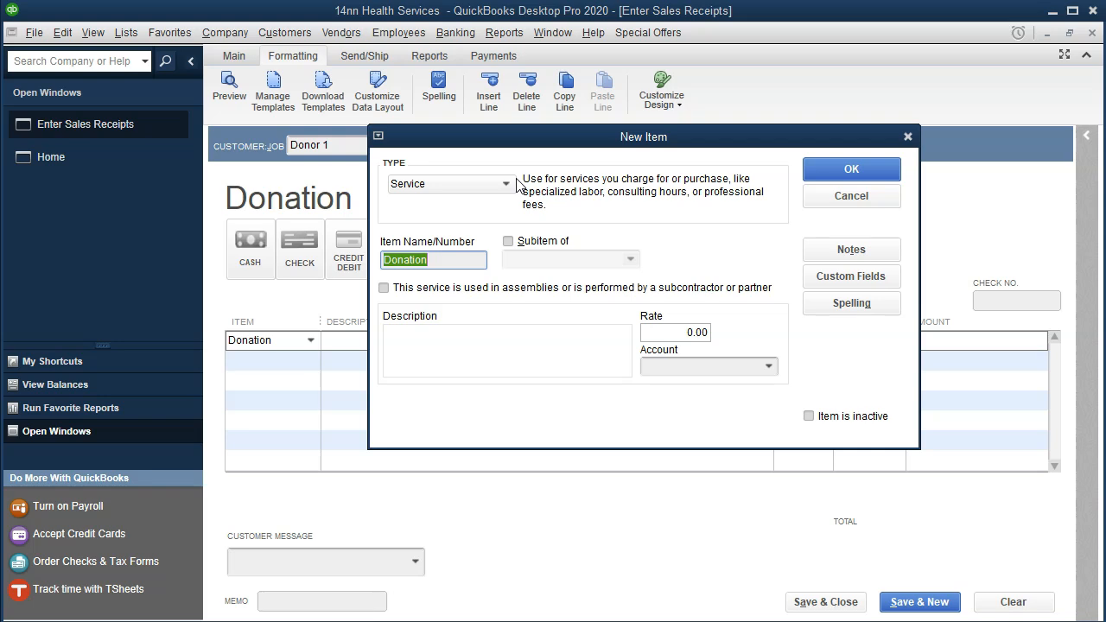
left_click(464, 368)
key("ctrl+v")
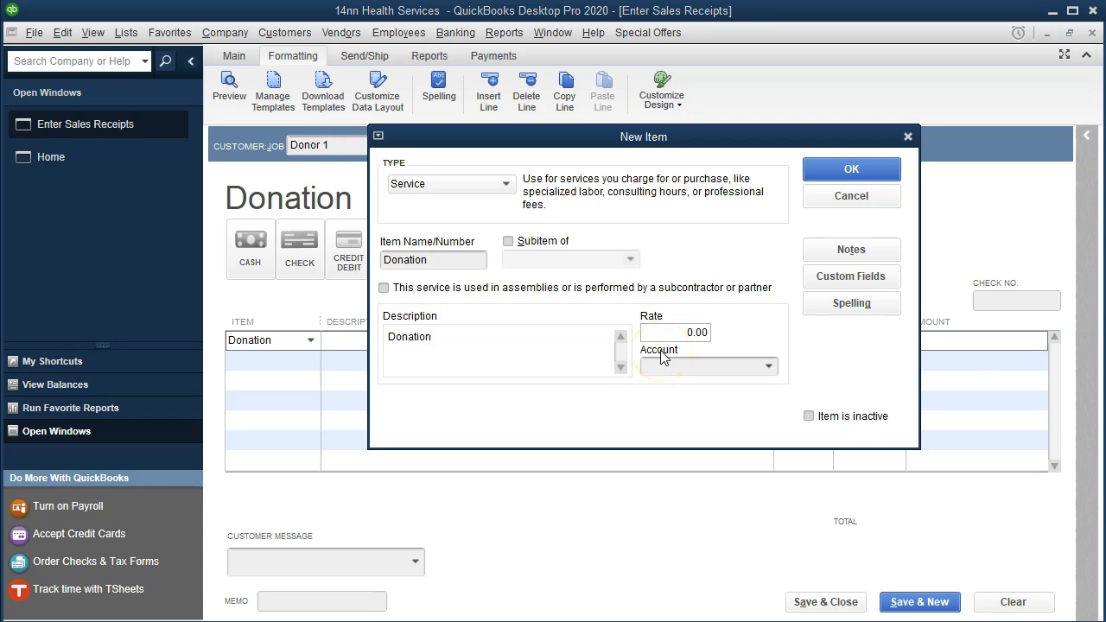
Enter Contribution-Unrestricted as the item's account and start setting it up as a new income account
left_click(748, 367)
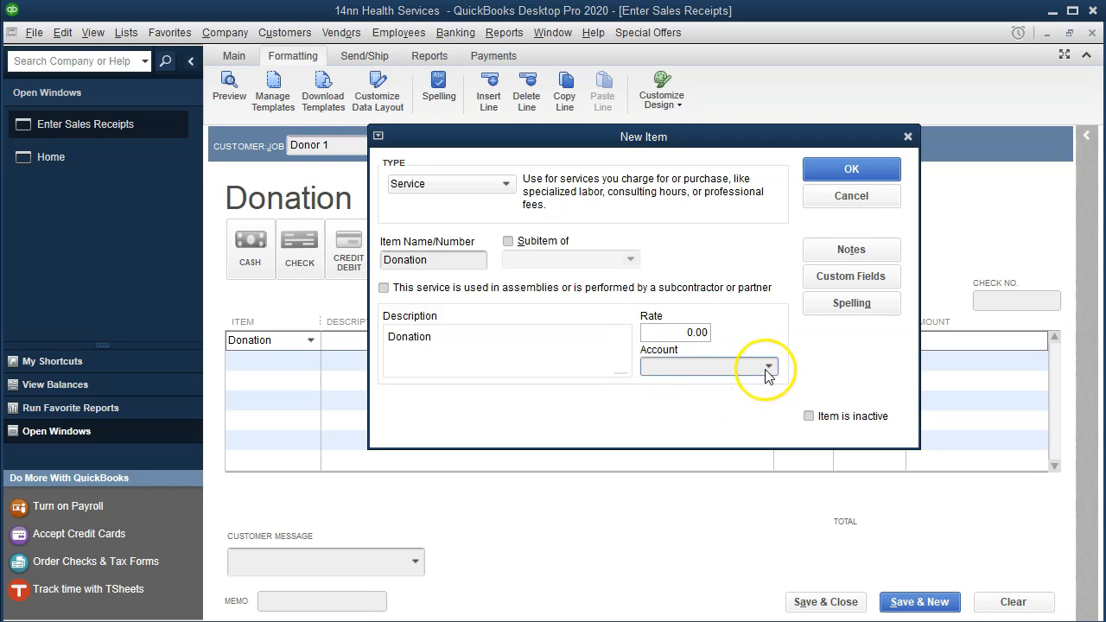
left_click(767, 367)
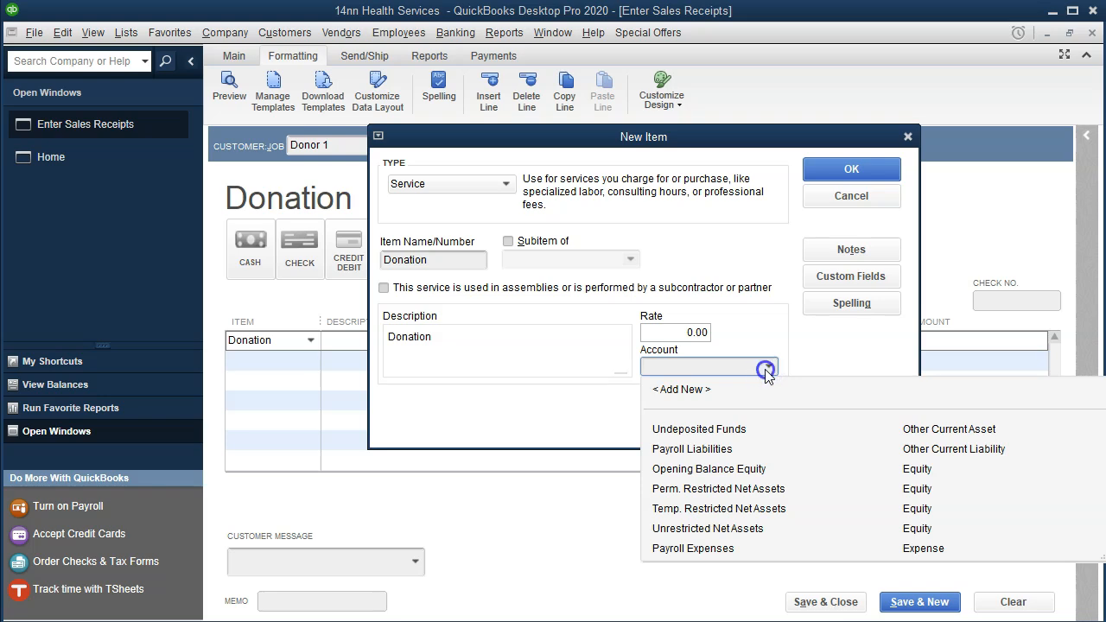
left_click(766, 367)
left_click(699, 367)
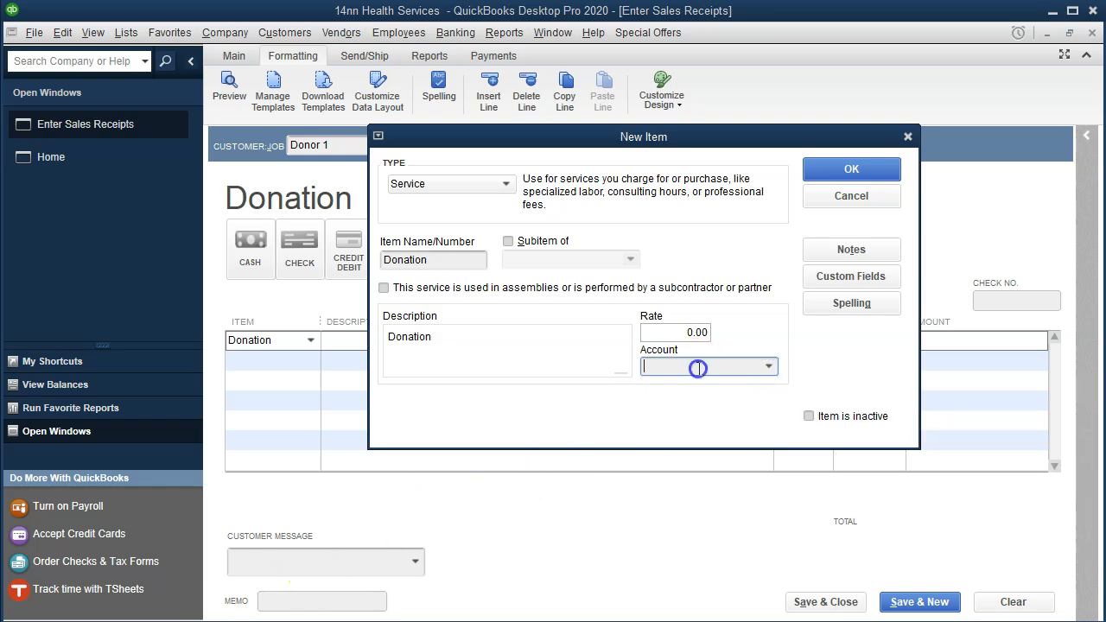
type("Contribution-Unr")
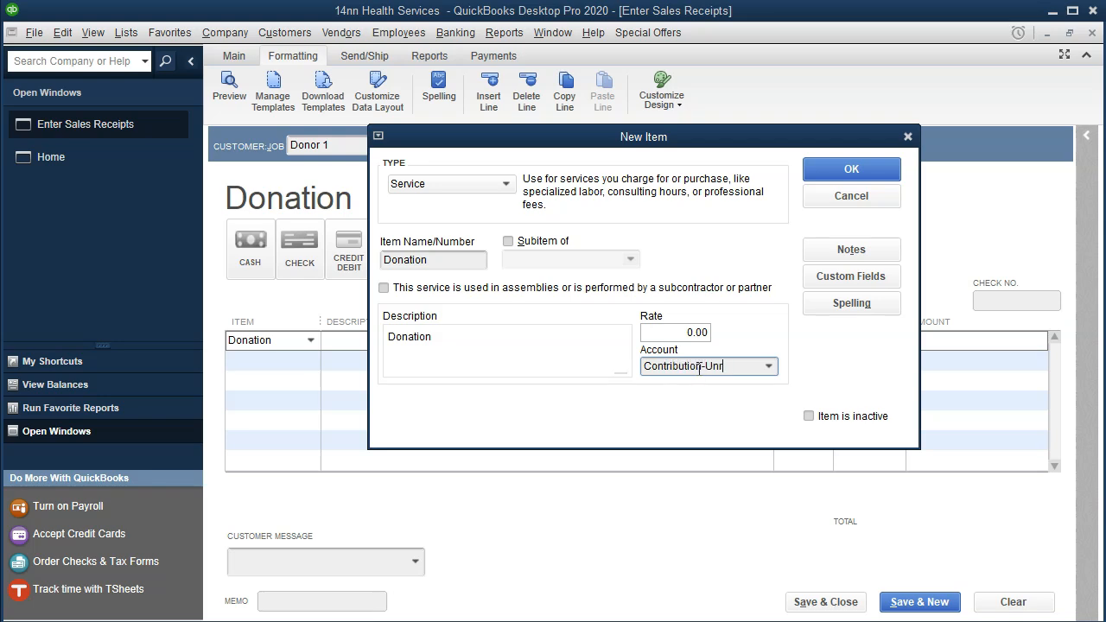
type("estricted")
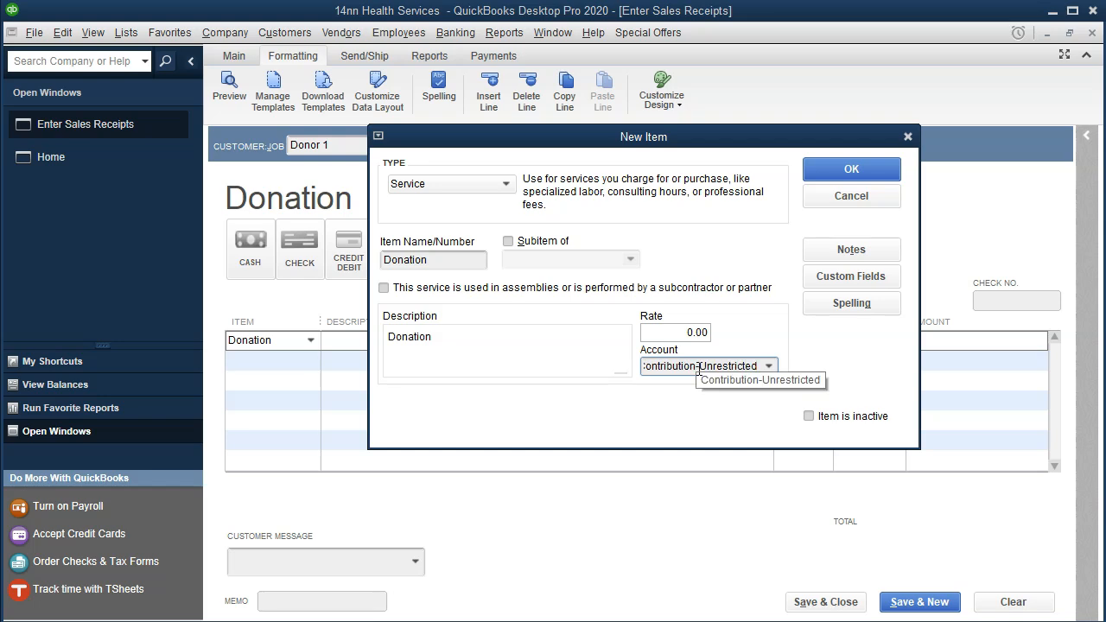
left_click(675, 402)
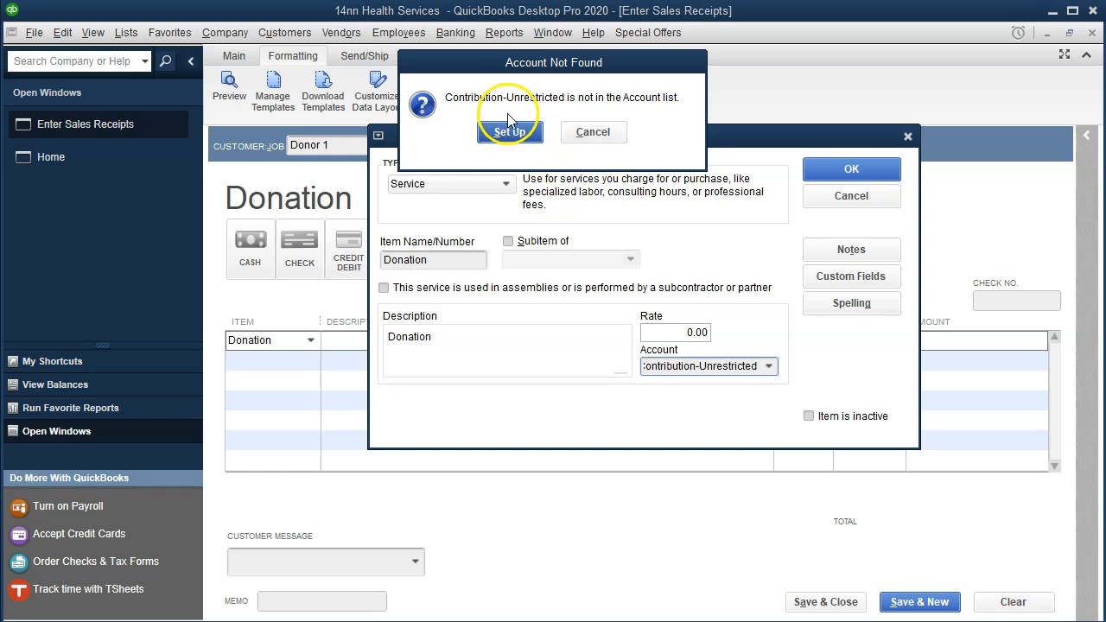
left_click(509, 128)
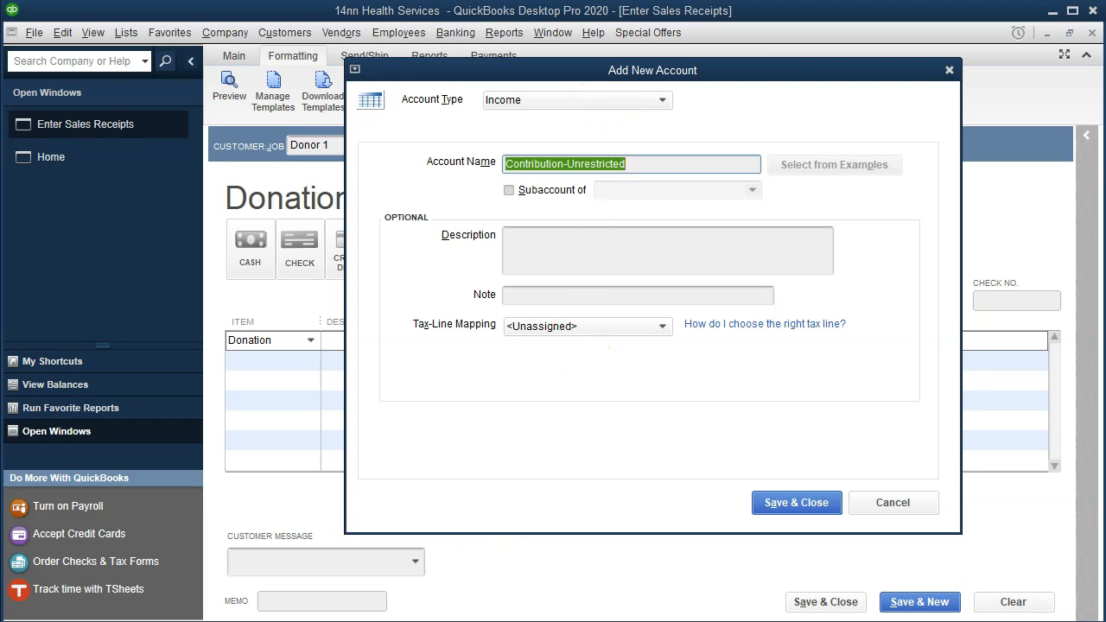
Check the contribution account name in the Excel entry, and save the new account and the Donation item in QuickBooks
left_click(549, 621)
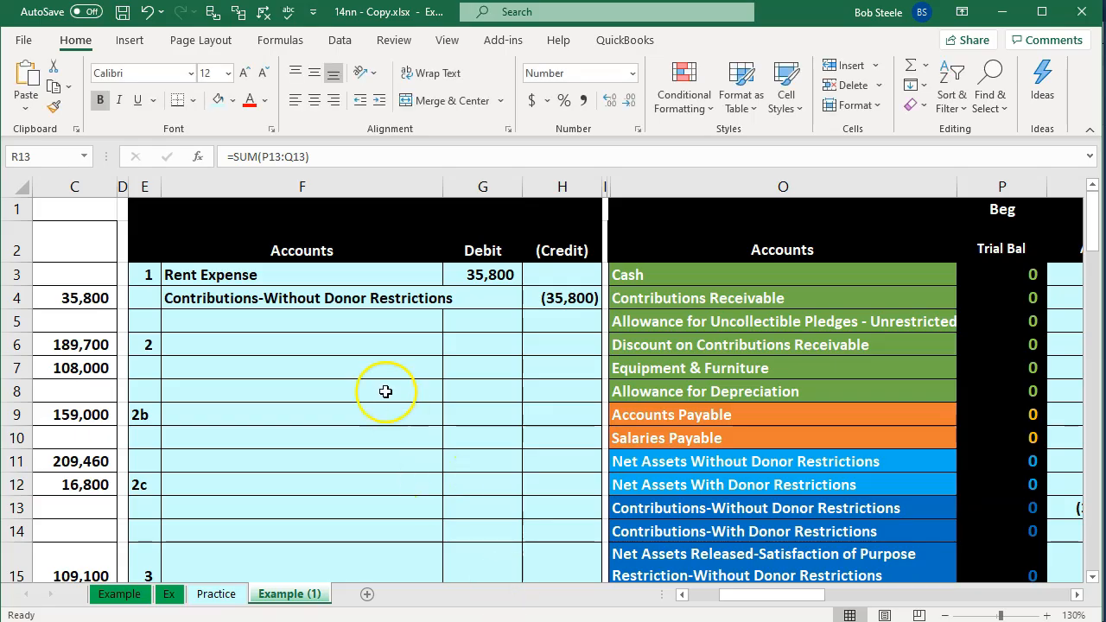
left_click(350, 300)
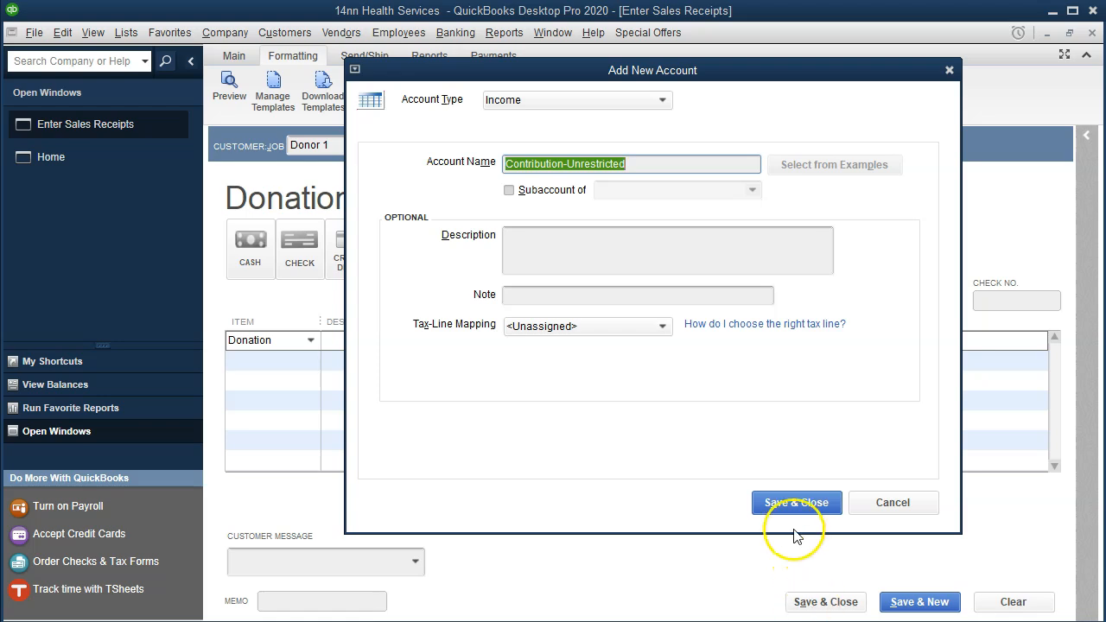
left_click(793, 503)
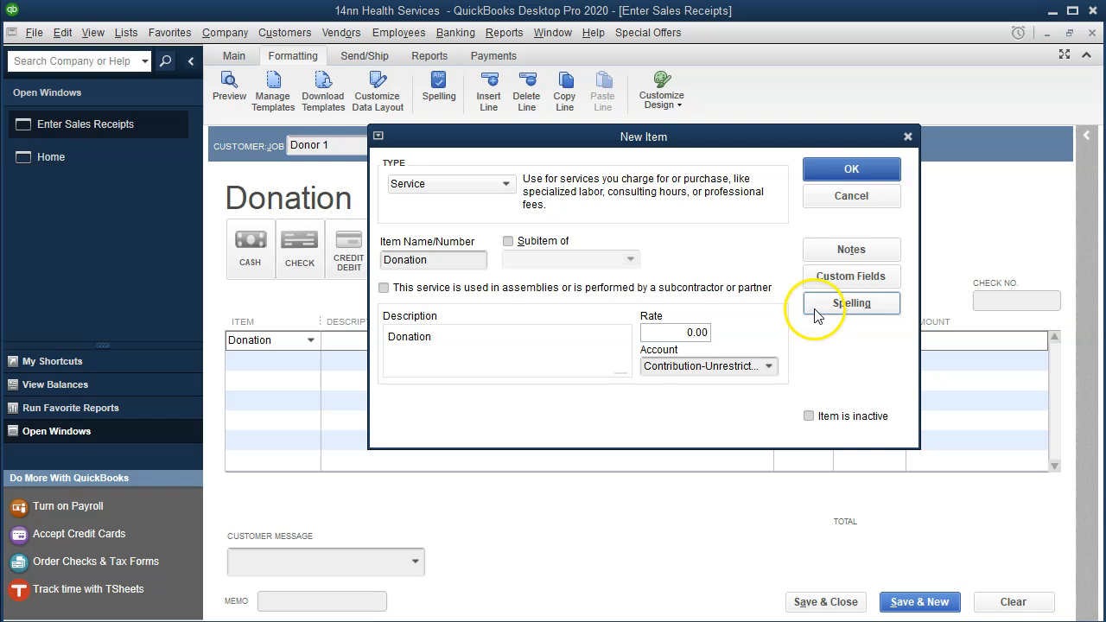
left_click(845, 170)
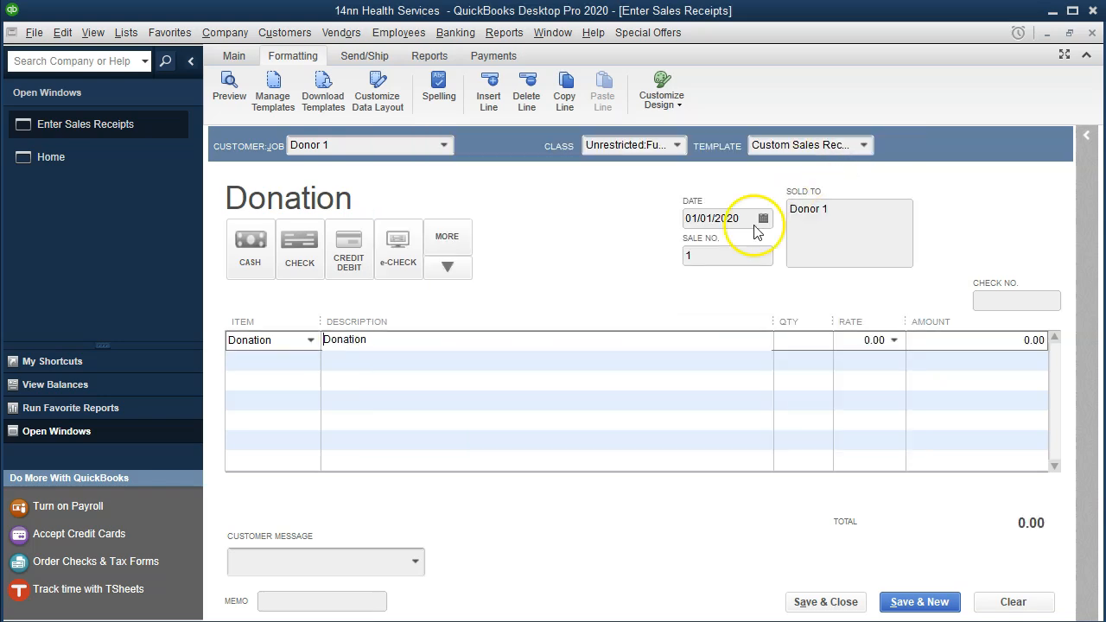
Set the Donation line's rate to 35,800, save and close the form, and accept the future transaction date
key("Tab")
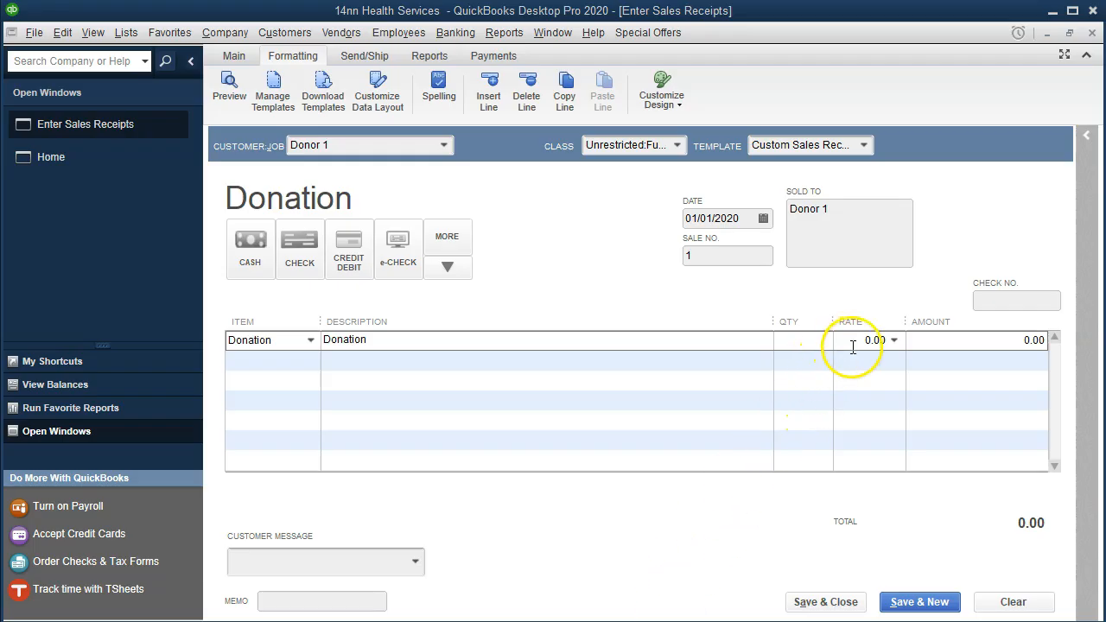
type("35800")
key("Tab")
key("Tab")
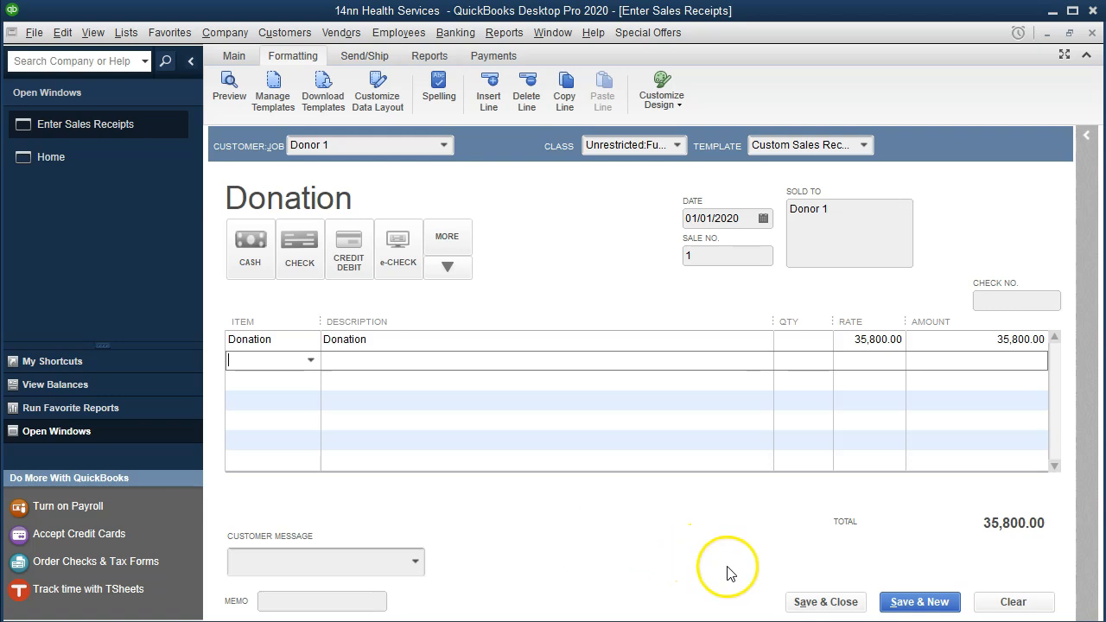
left_click(795, 602)
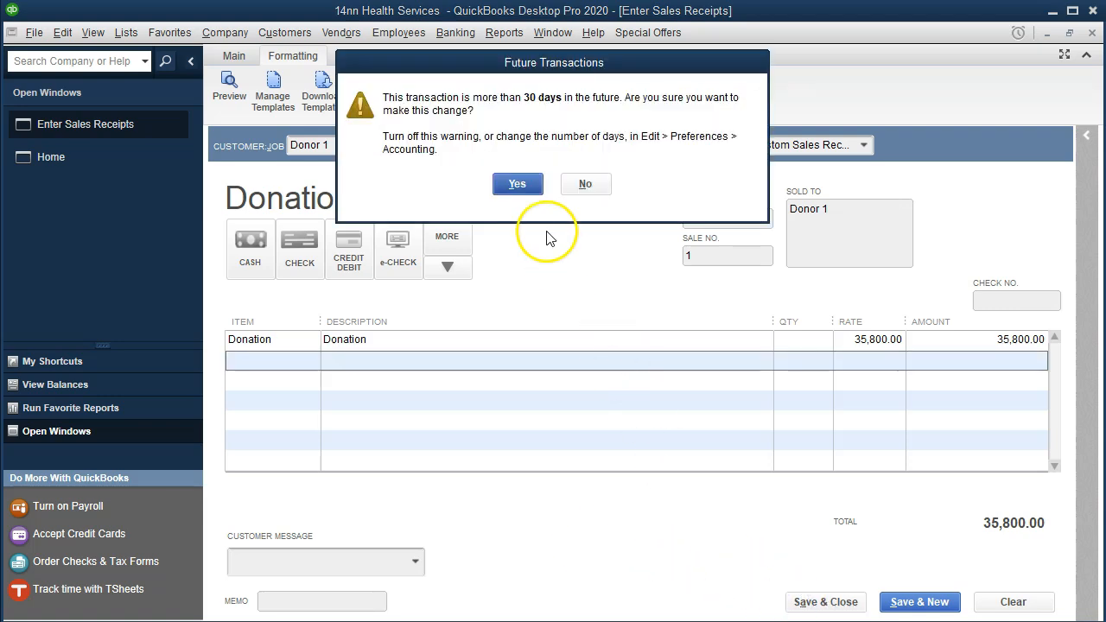
left_click(529, 183)
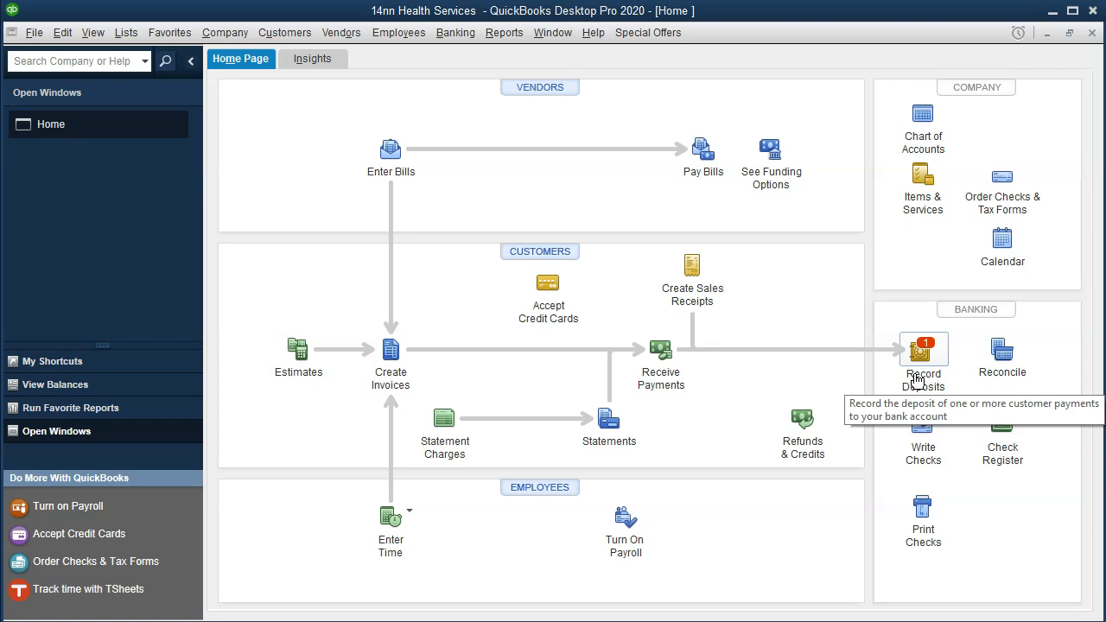
Open the Trial Balance report and set its date range from 01/01/2020 to 12/31/2020
left_click(503, 33)
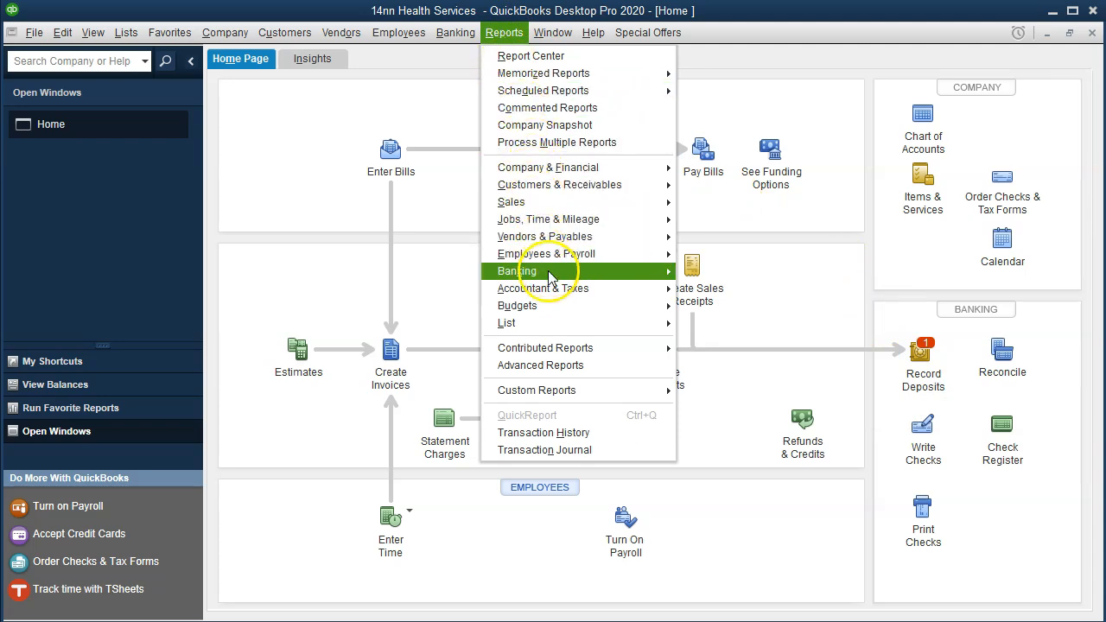
mouse_move(553, 290)
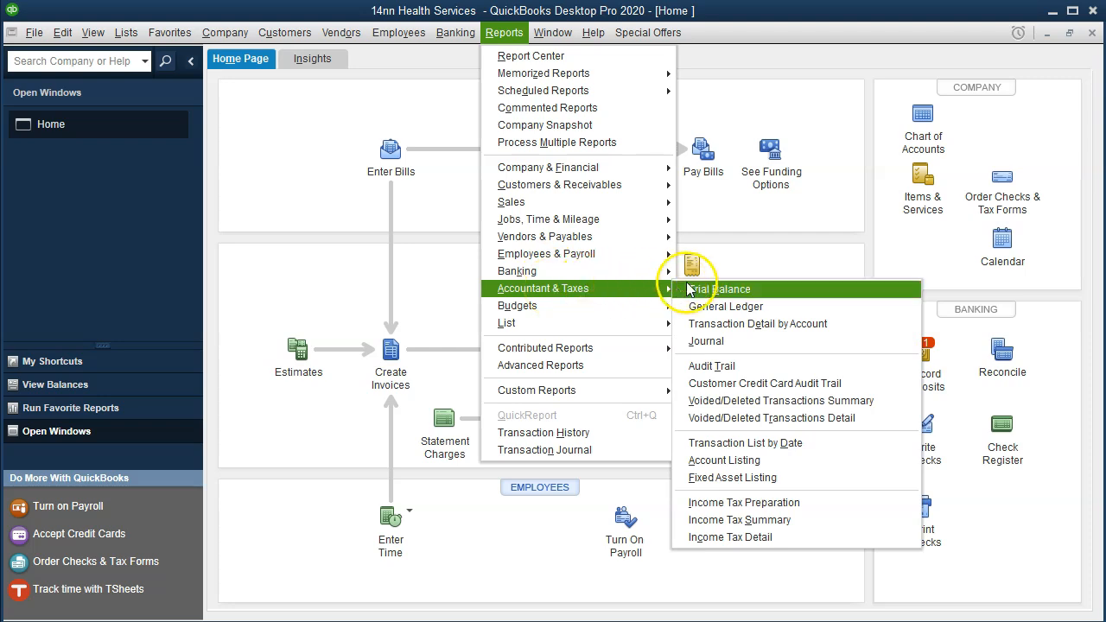
left_click(720, 289)
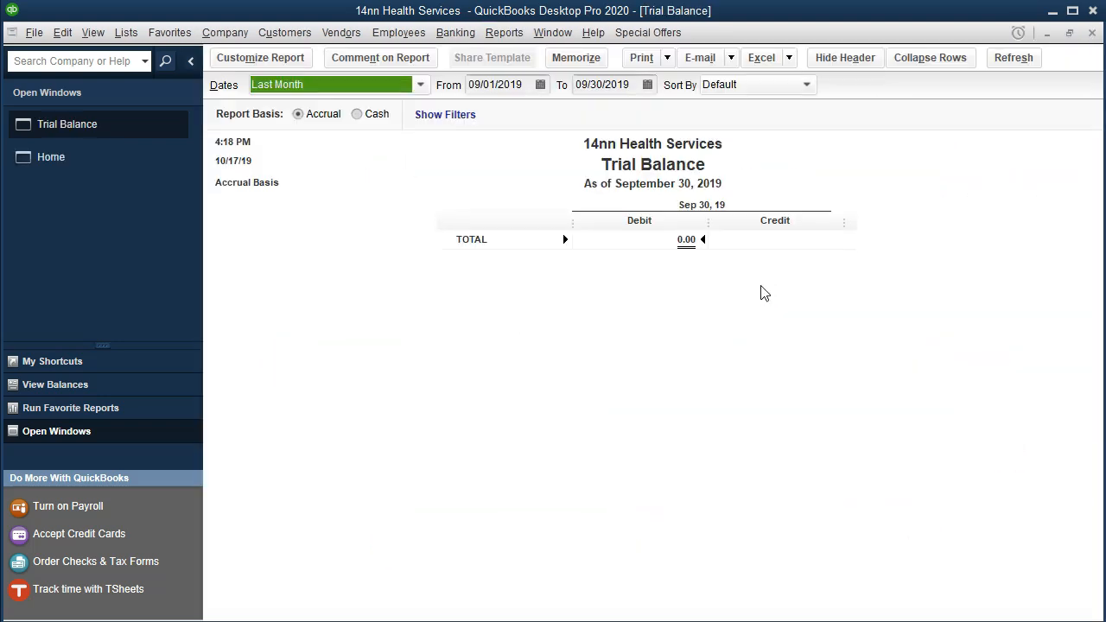
key("Tab")
type("01/01/20")
key("Tab")
type("123120")
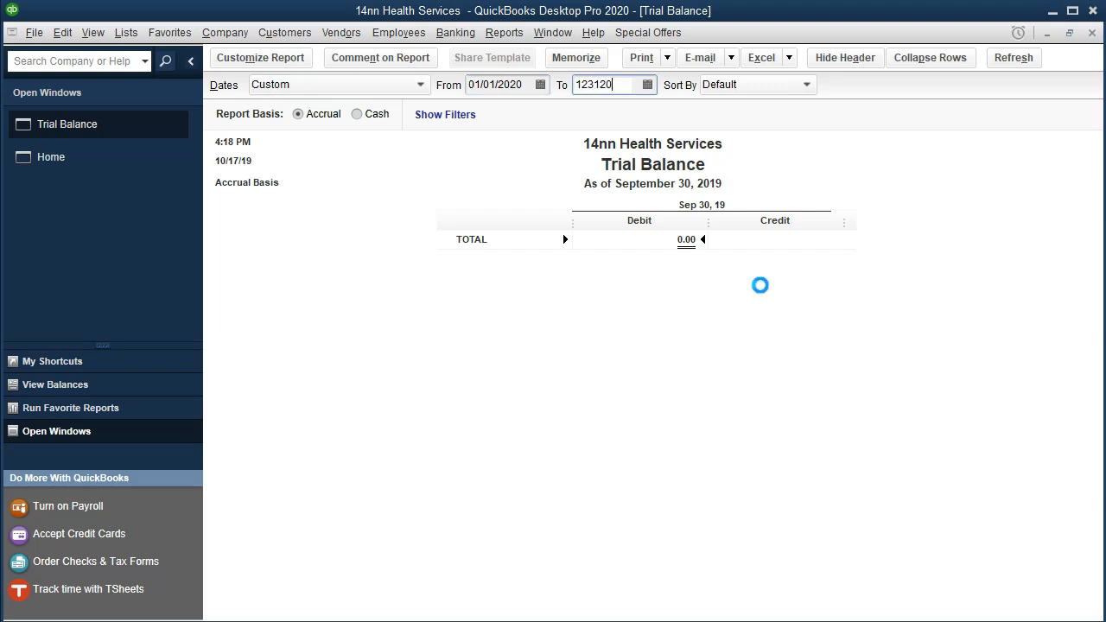
key("Tab")
left_click(711, 380)
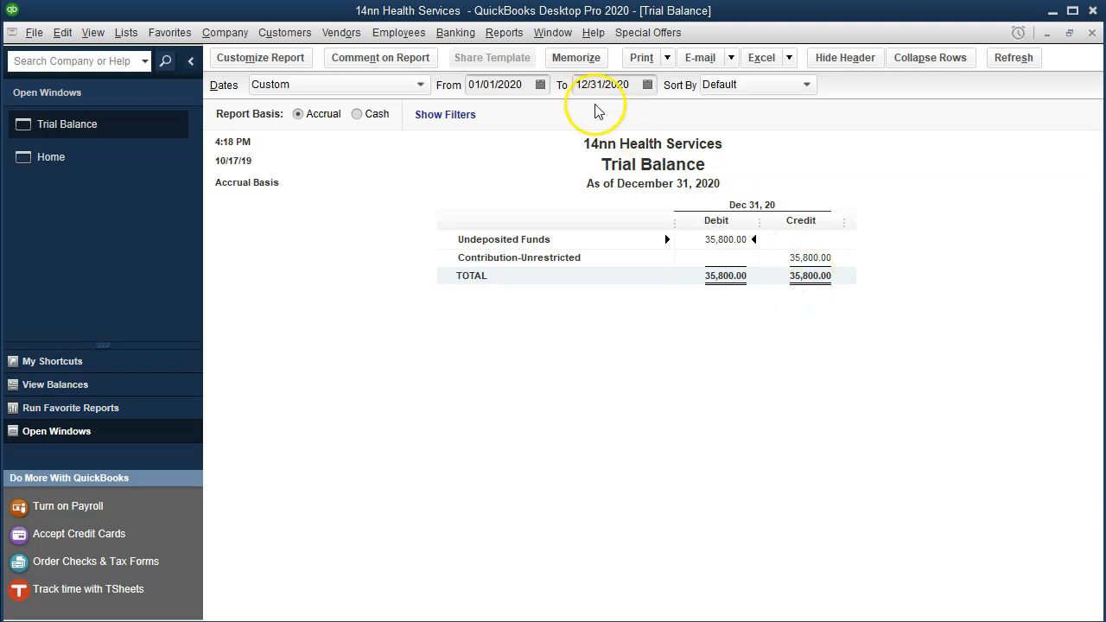
Open the standard Profit & Loss report and set its date range from 01/01/2020 to 12/31/2020
left_click(503, 33)
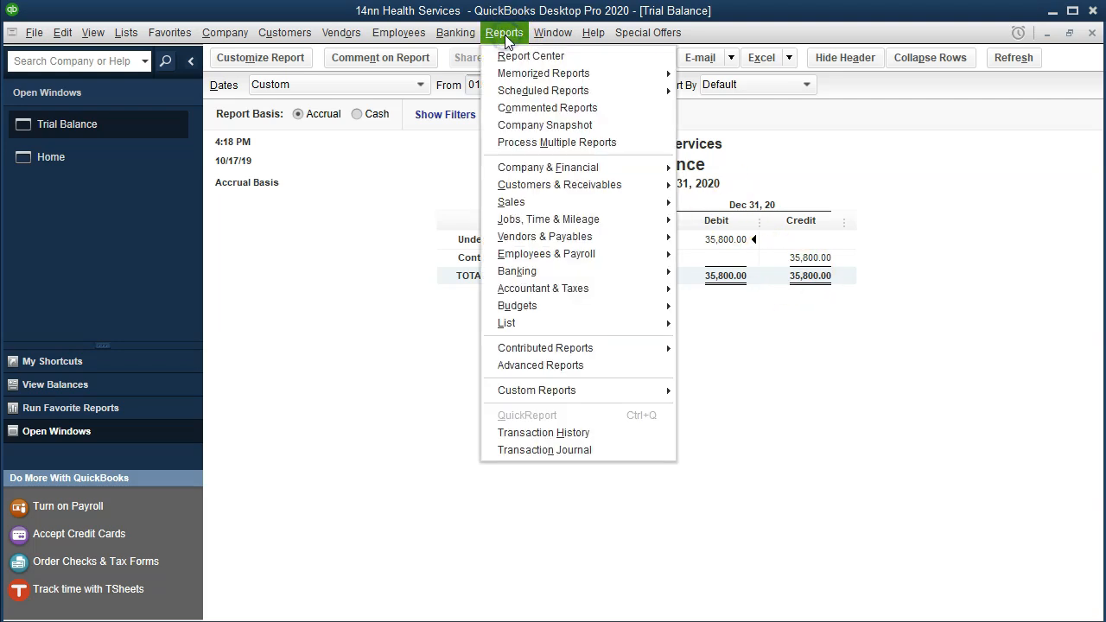
mouse_move(553, 167)
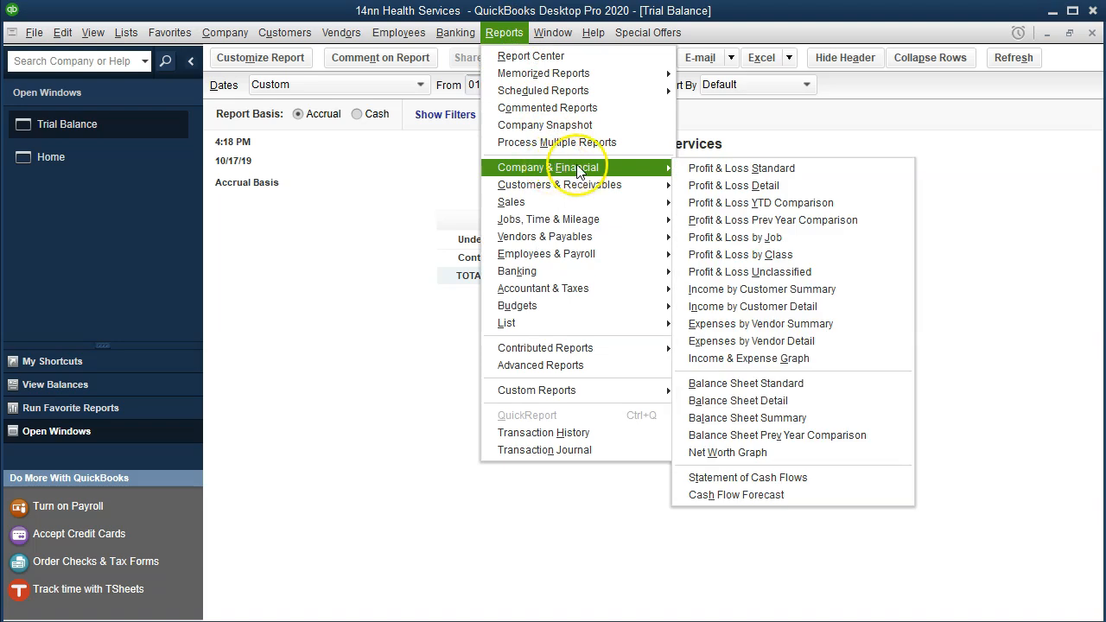
left_click(722, 169)
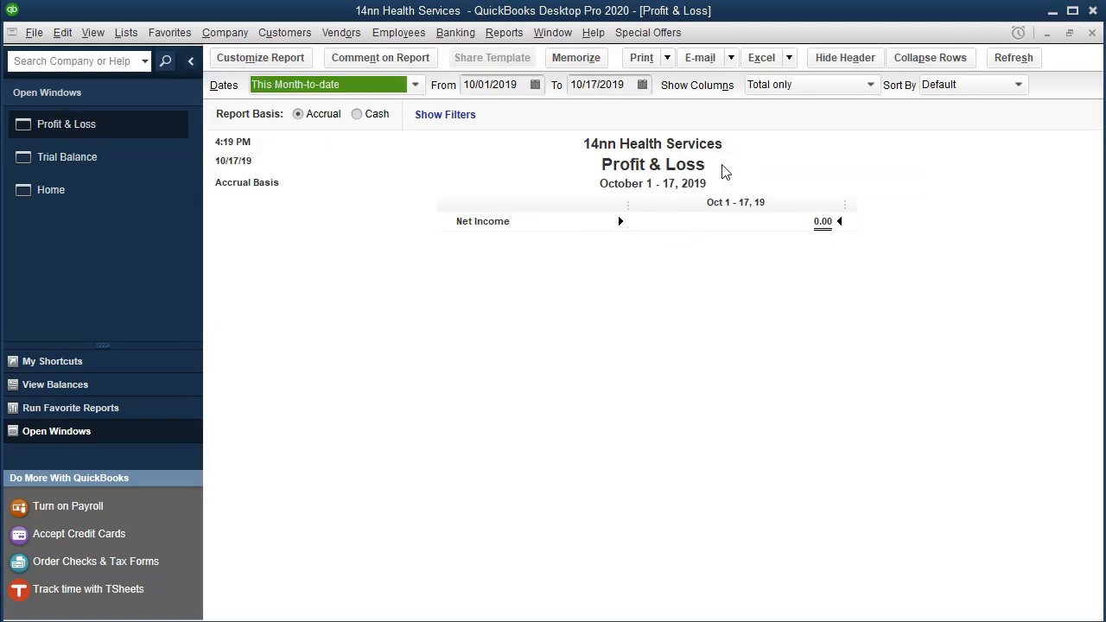
key("Tab")
type("01/01/2020")
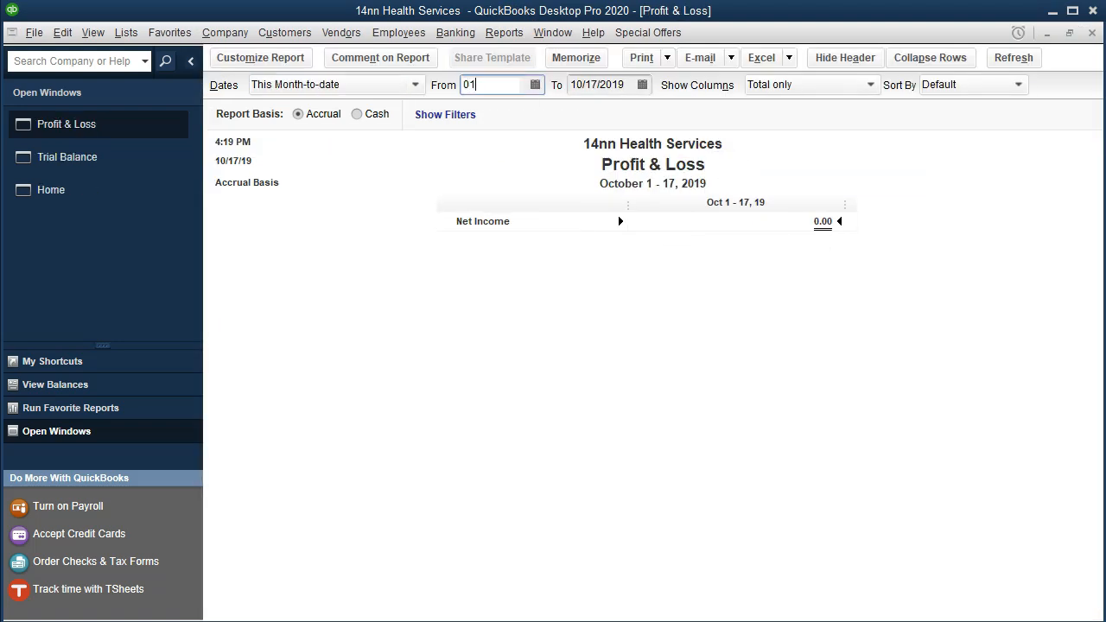
key("Tab")
type("12/31/2020")
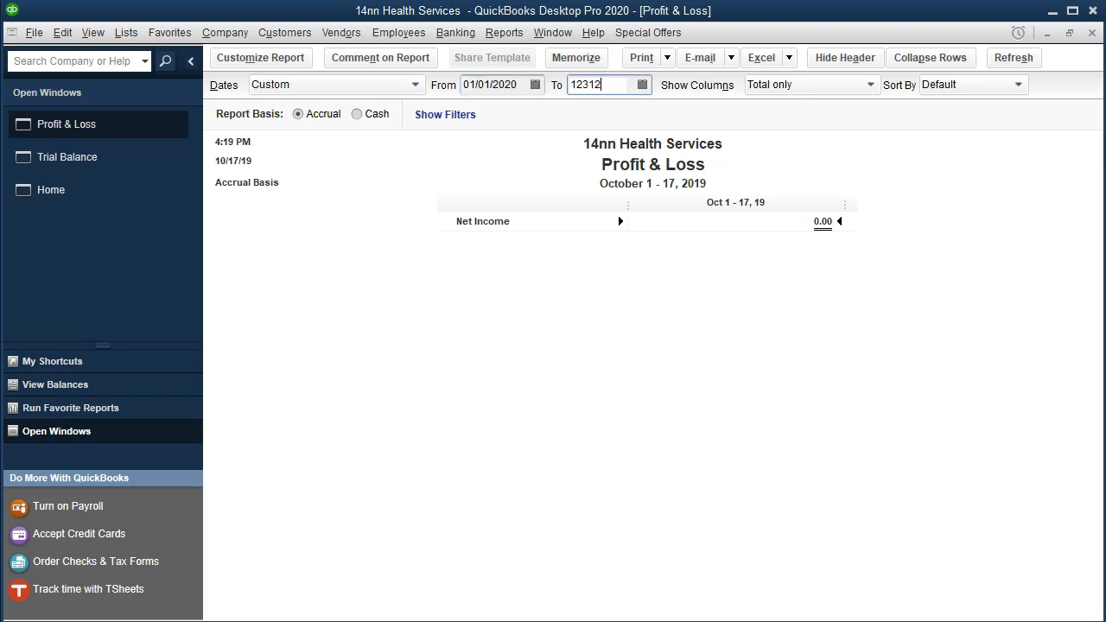
key("Tab")
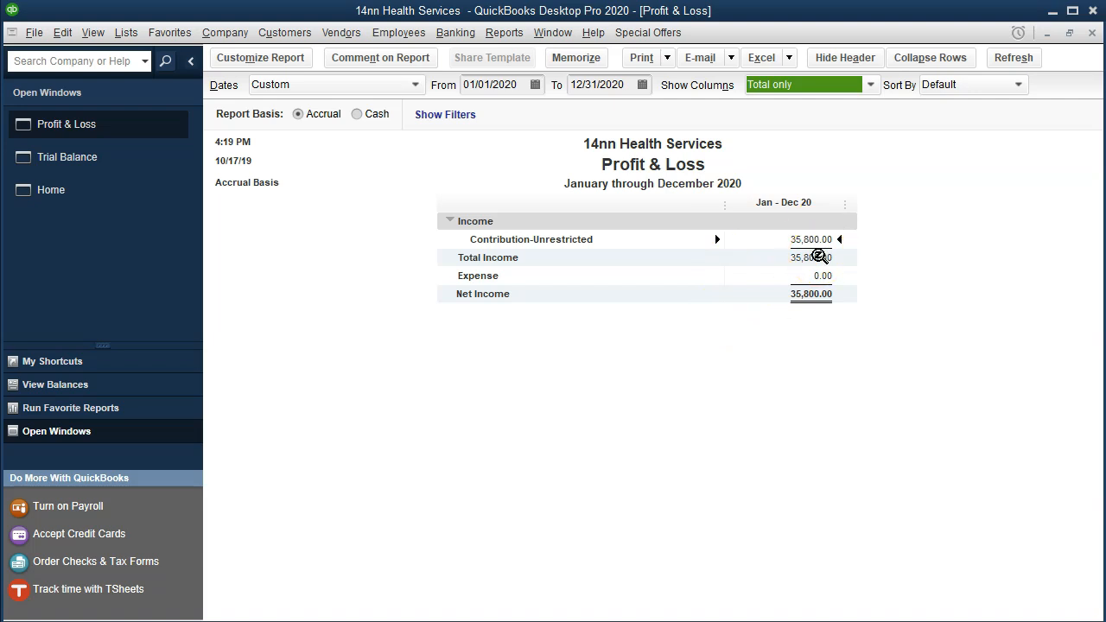
Open the Sales by Customer Detail report and set its date range from 01/01/2020 to 12/31/2020
left_click(506, 34)
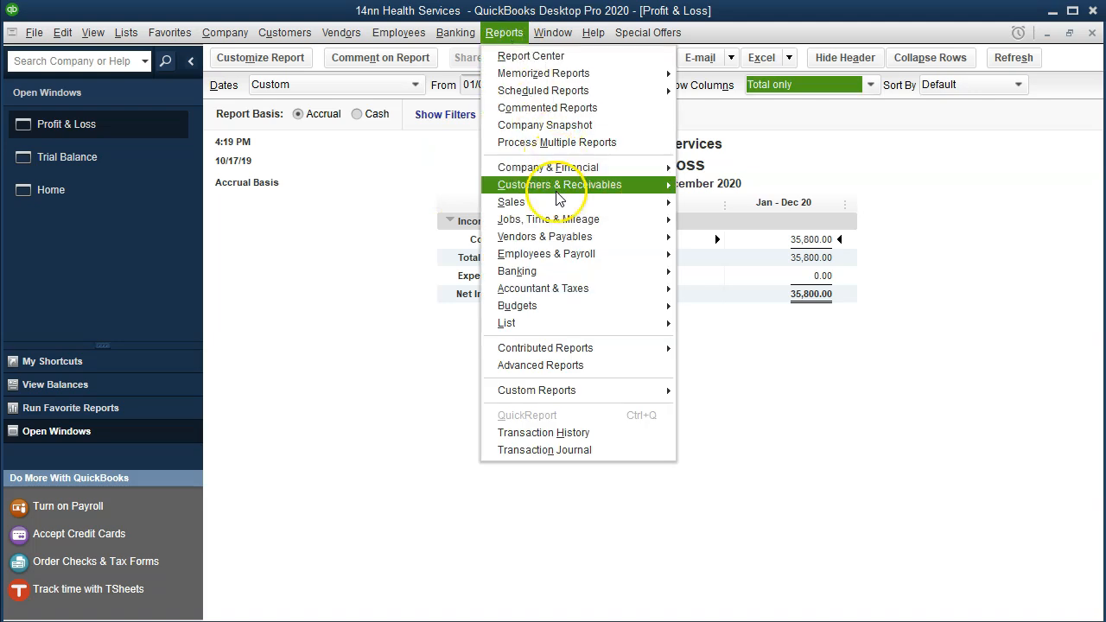
left_click(755, 207)
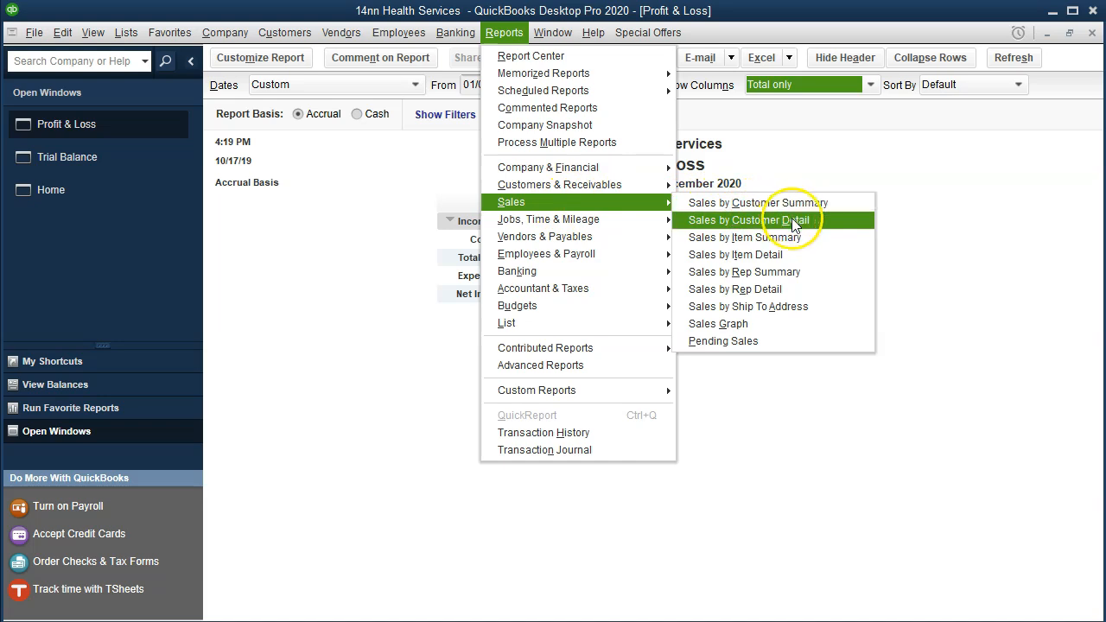
left_click(841, 226)
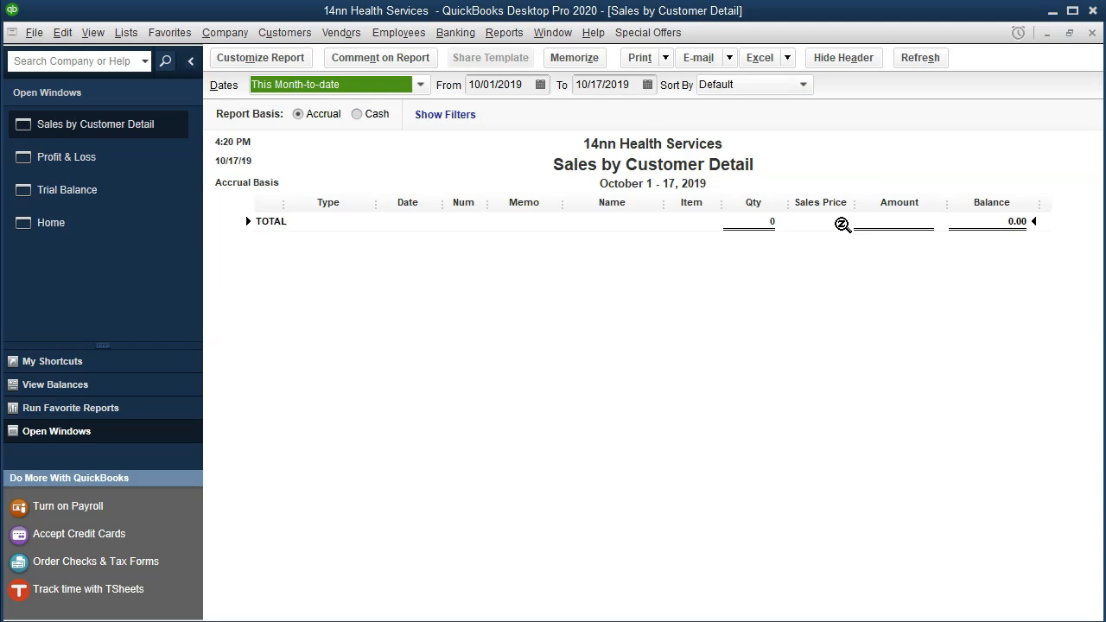
key("Tab")
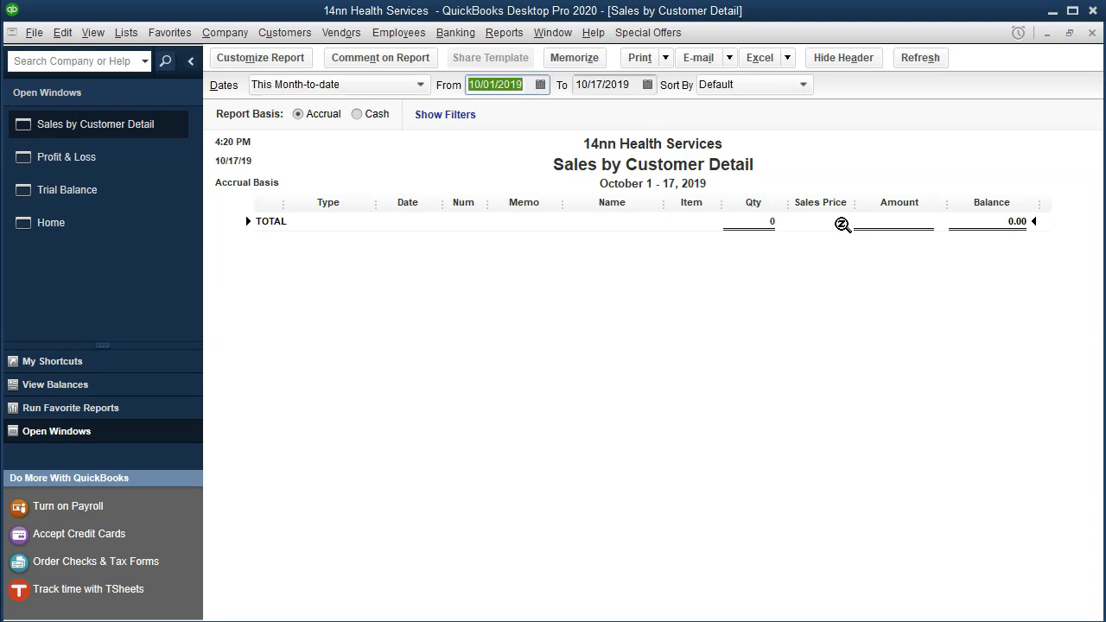
type("01012020")
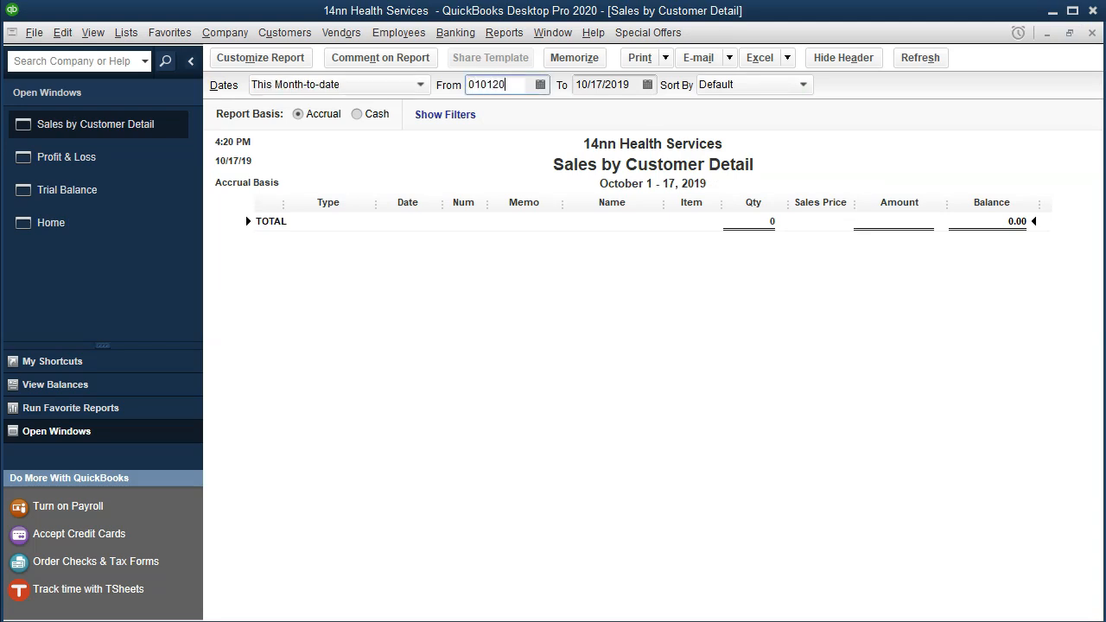
key("Tab")
type("12/31/2020")
key("Tab")
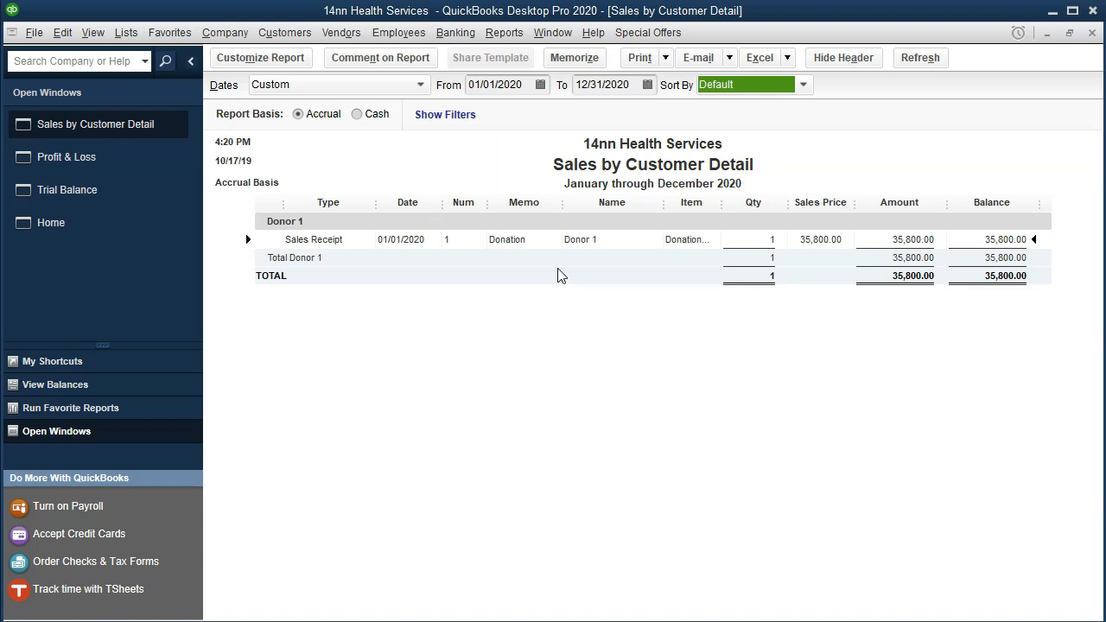
Close the Sales by Customer Detail report without memorizing it, and turn off the memorize prompt for the future
double_click(611, 257)
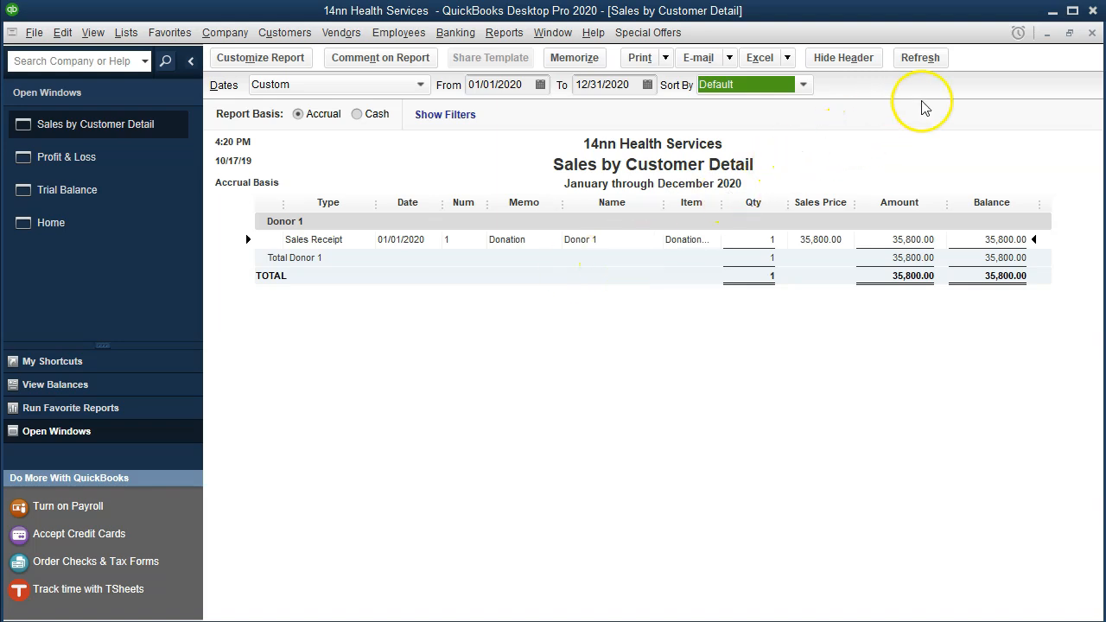
left_click(1093, 33)
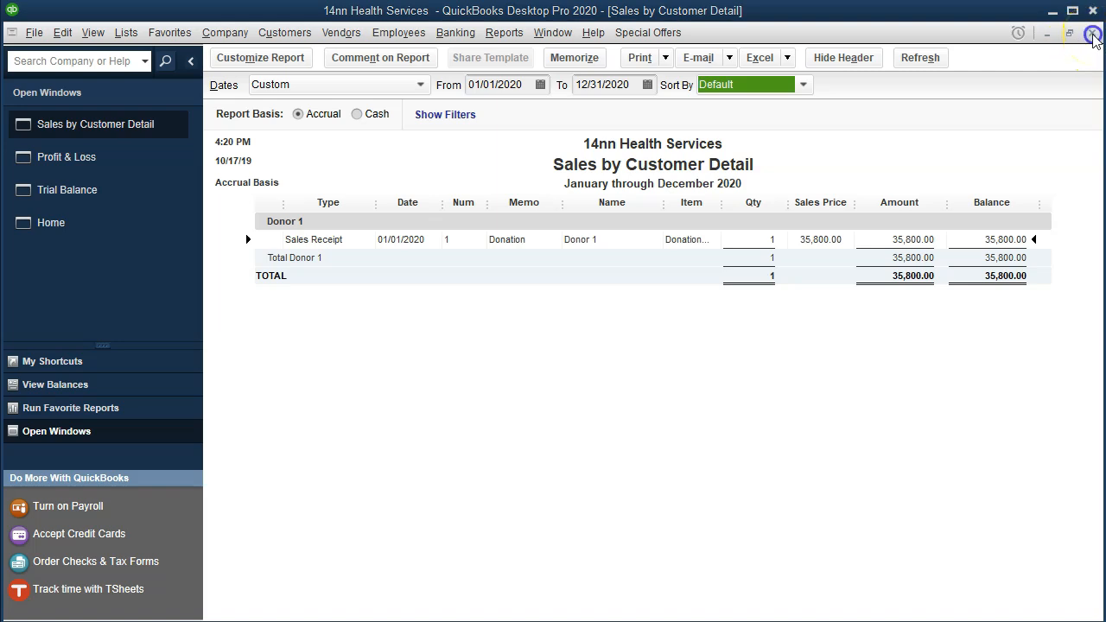
left_click(516, 270)
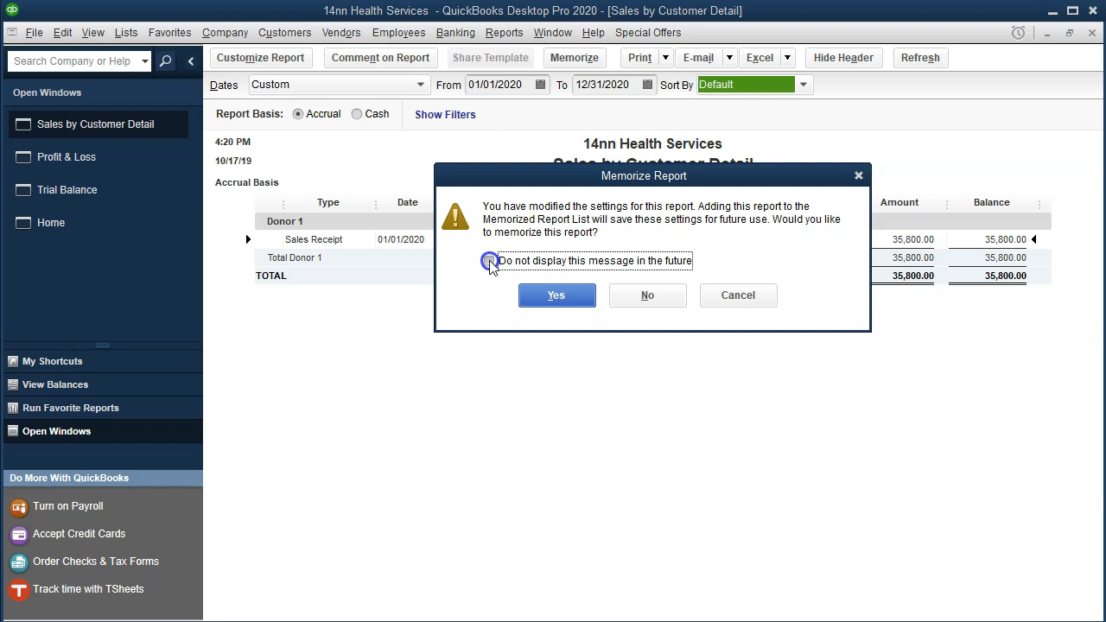
left_click(636, 298)
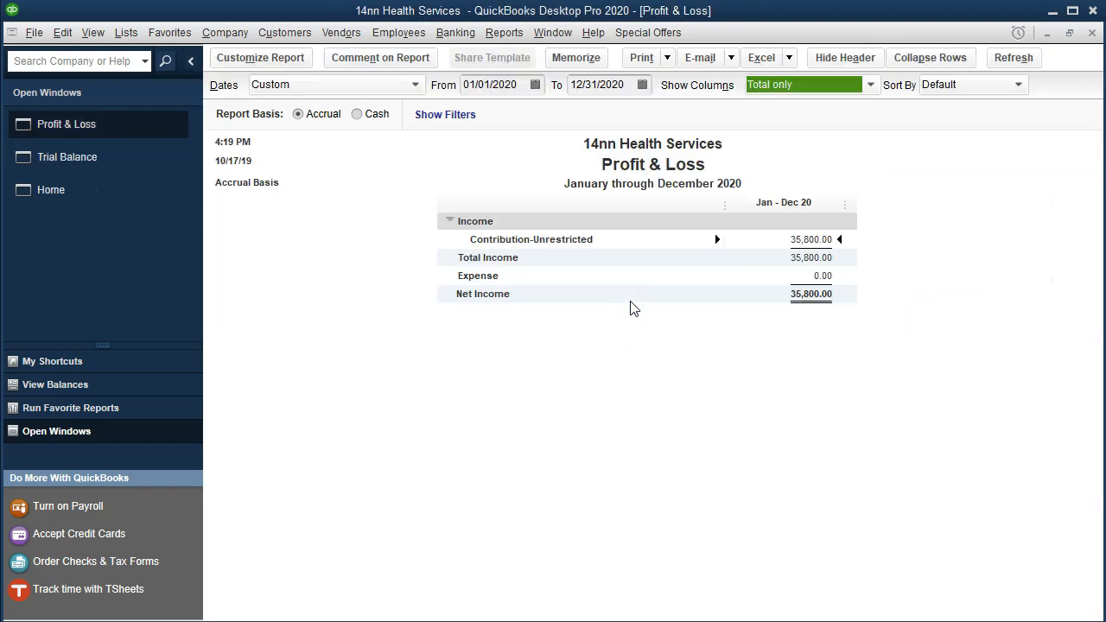
Review Undeposited Funds in the Trial Balance, and return to the home page to check the Record Deposits item
left_click(90, 164)
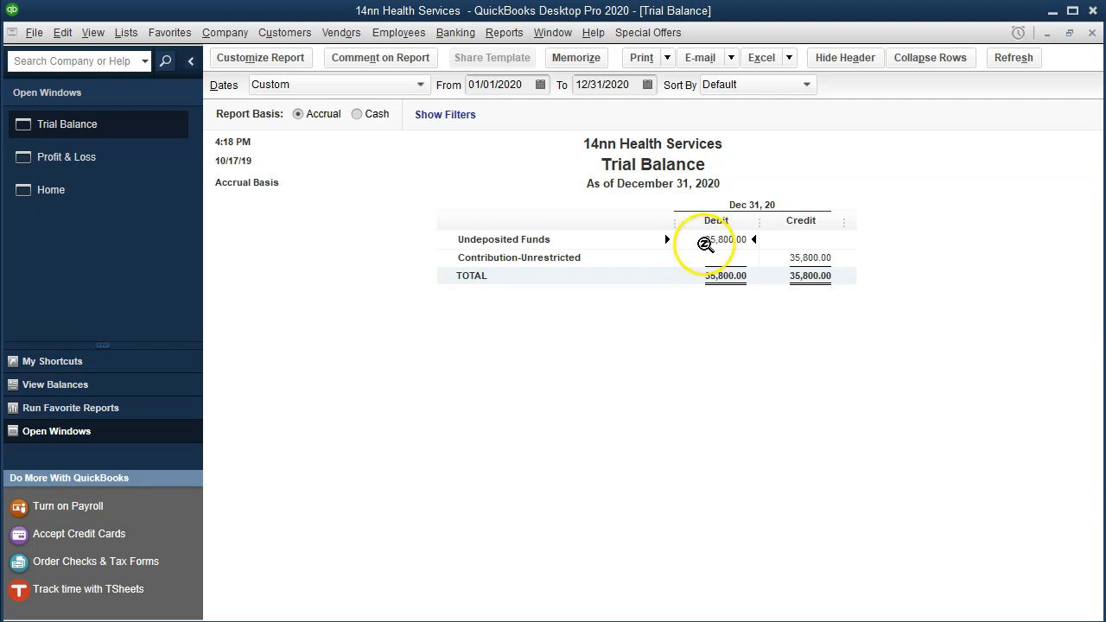
left_click(99, 199)
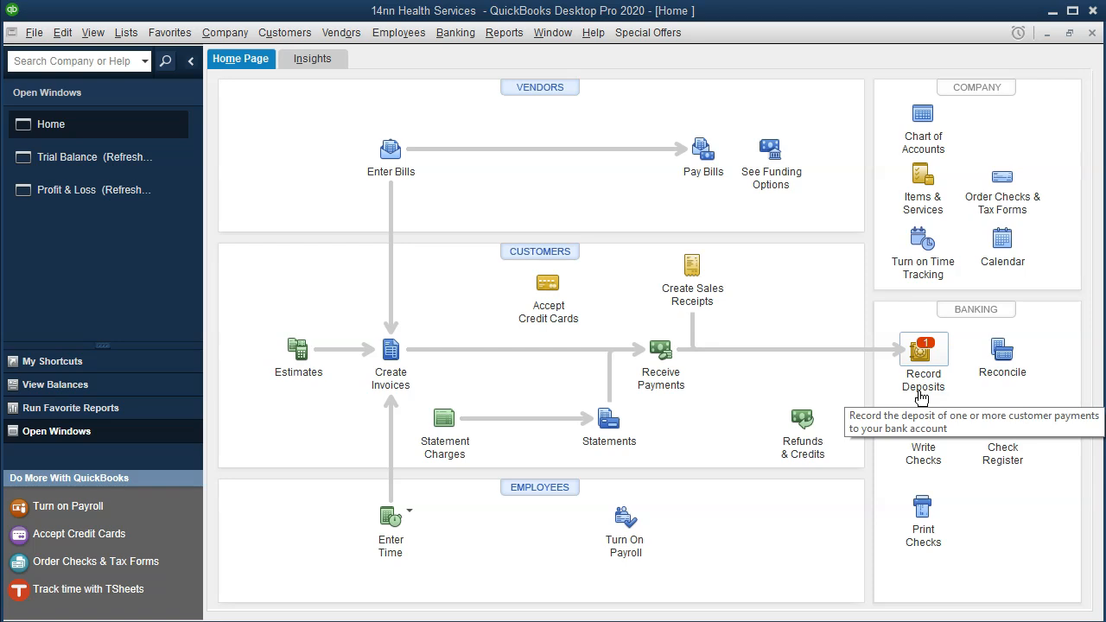
Add a Bank-type account named Checking to the chart of accounts and dismiss the bank feed setup
left_click(126, 33)
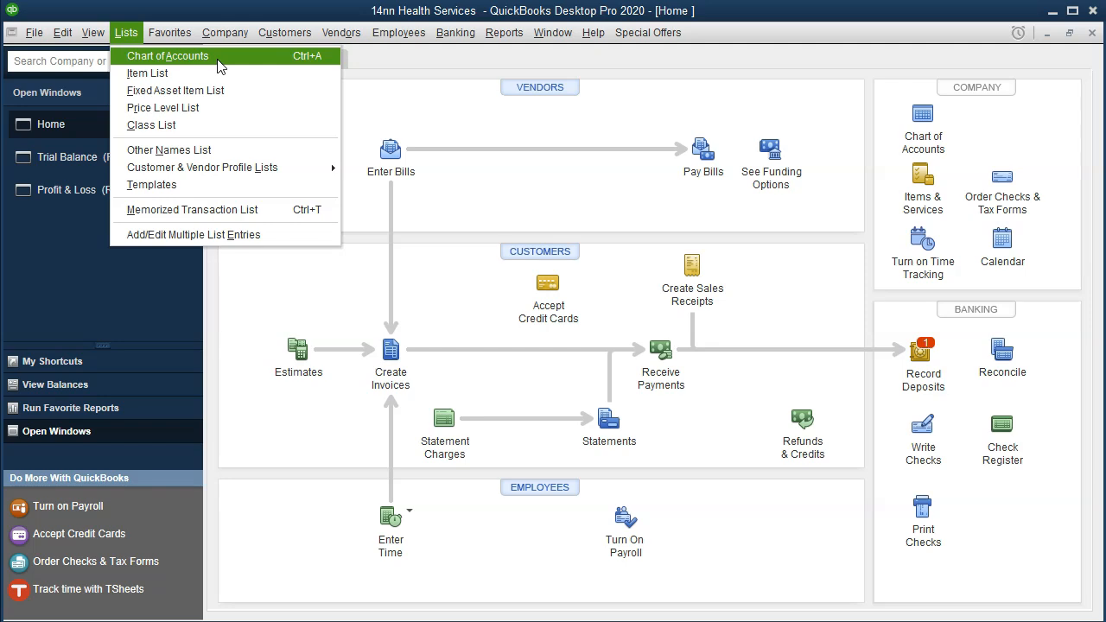
left_click(218, 65)
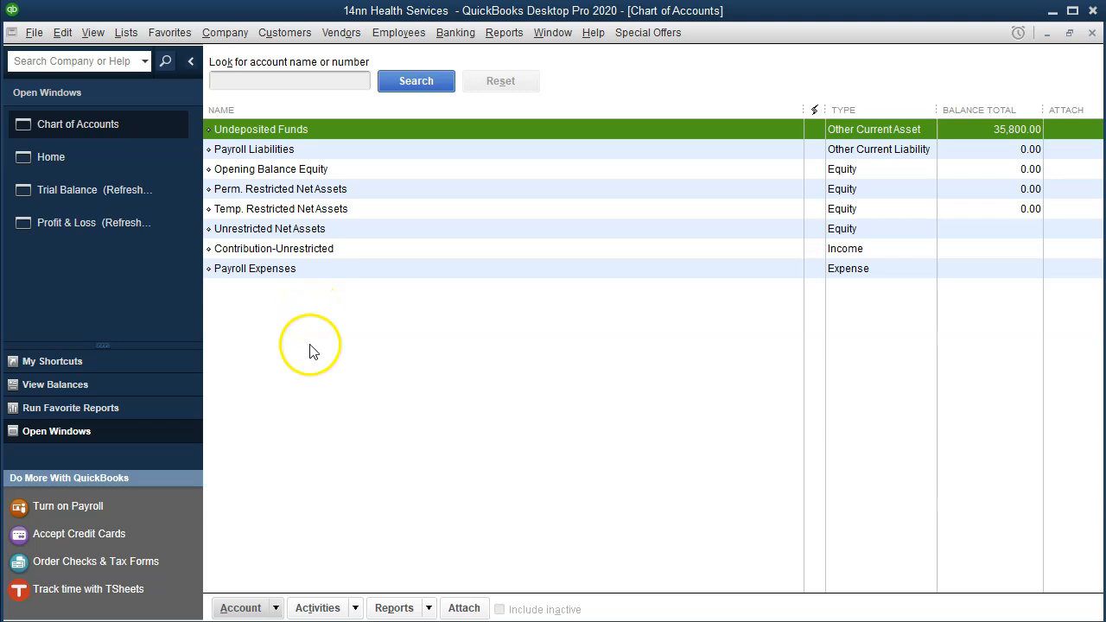
left_click(277, 607)
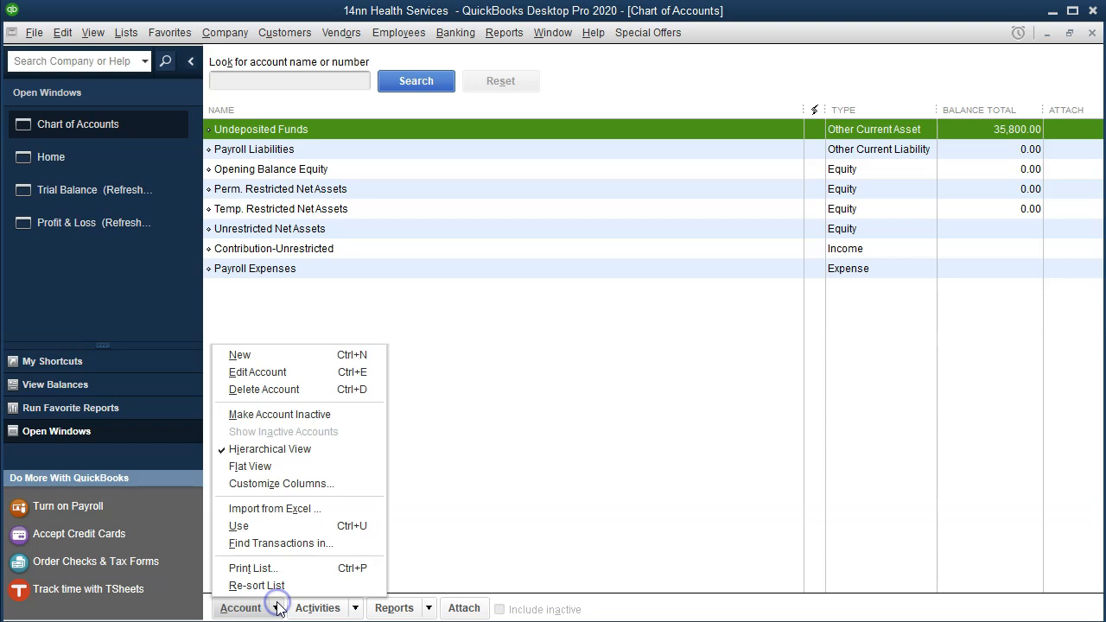
left_click(304, 360)
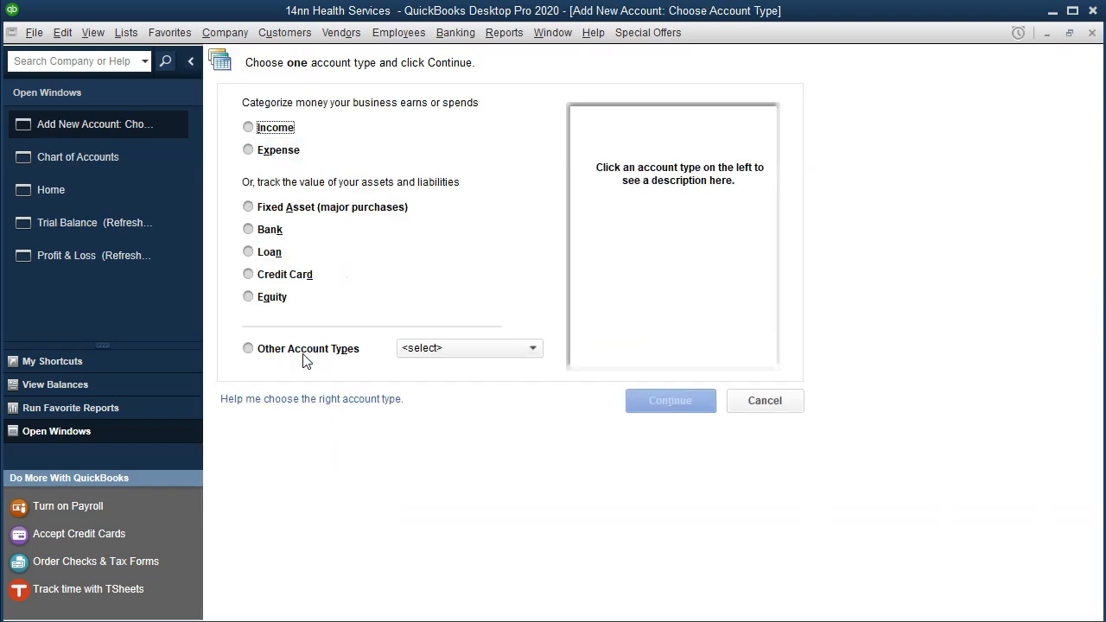
left_click(259, 231)
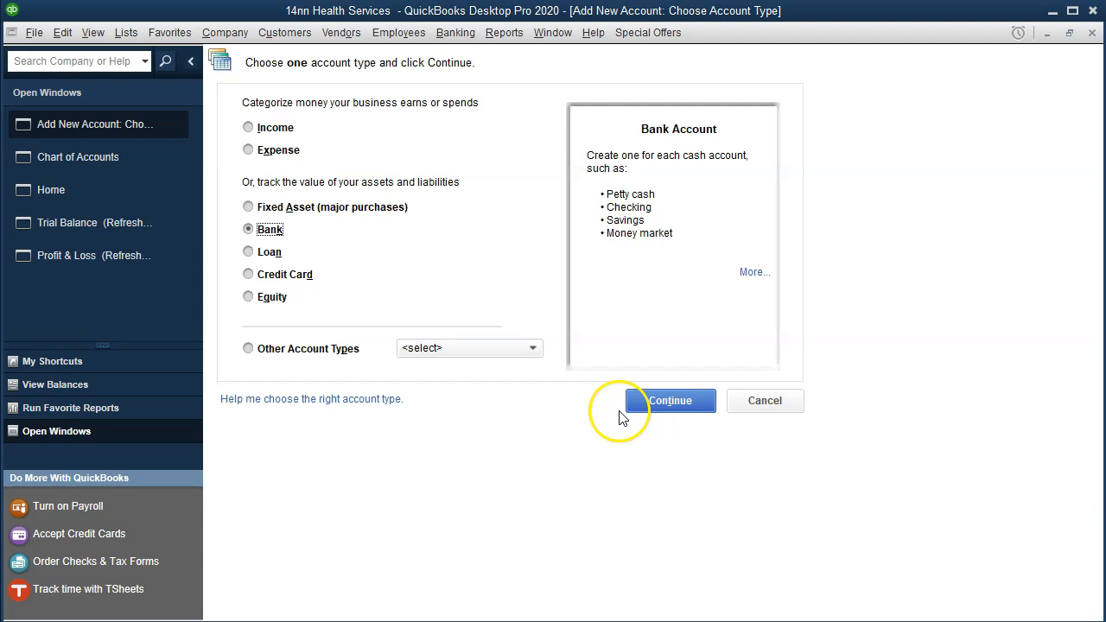
left_click(644, 401)
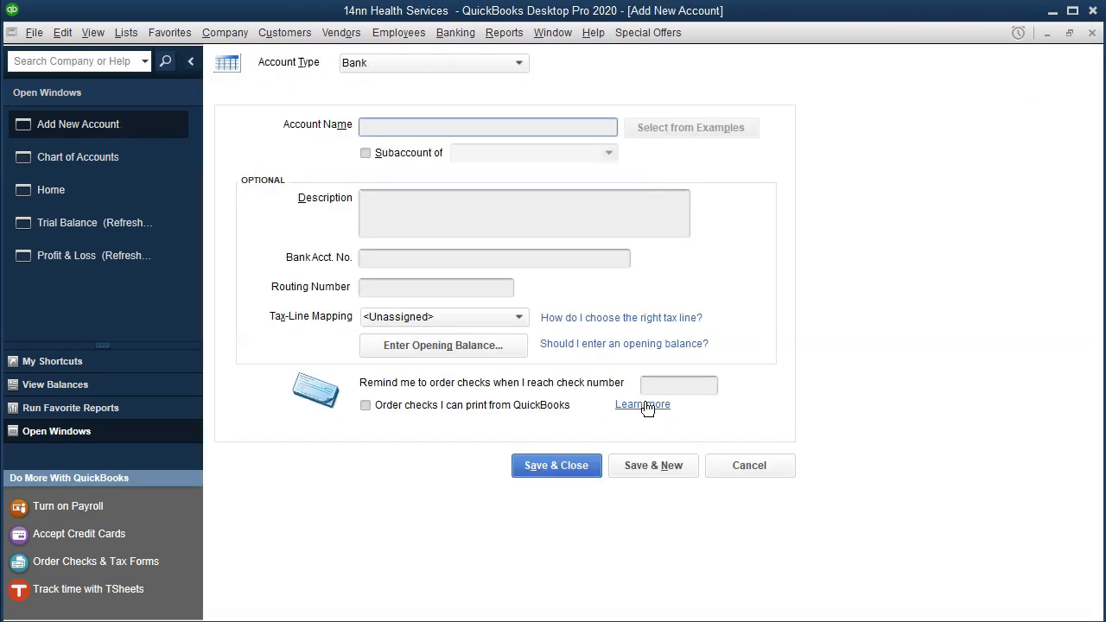
type("Checking")
left_click(563, 470)
left_click(566, 471)
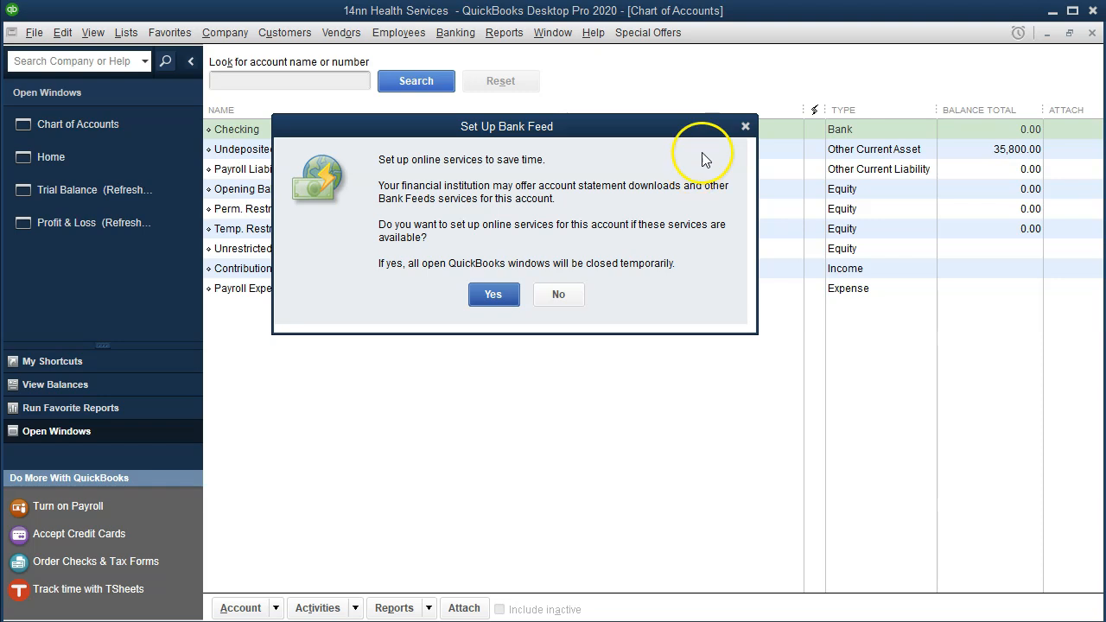
left_click(745, 126)
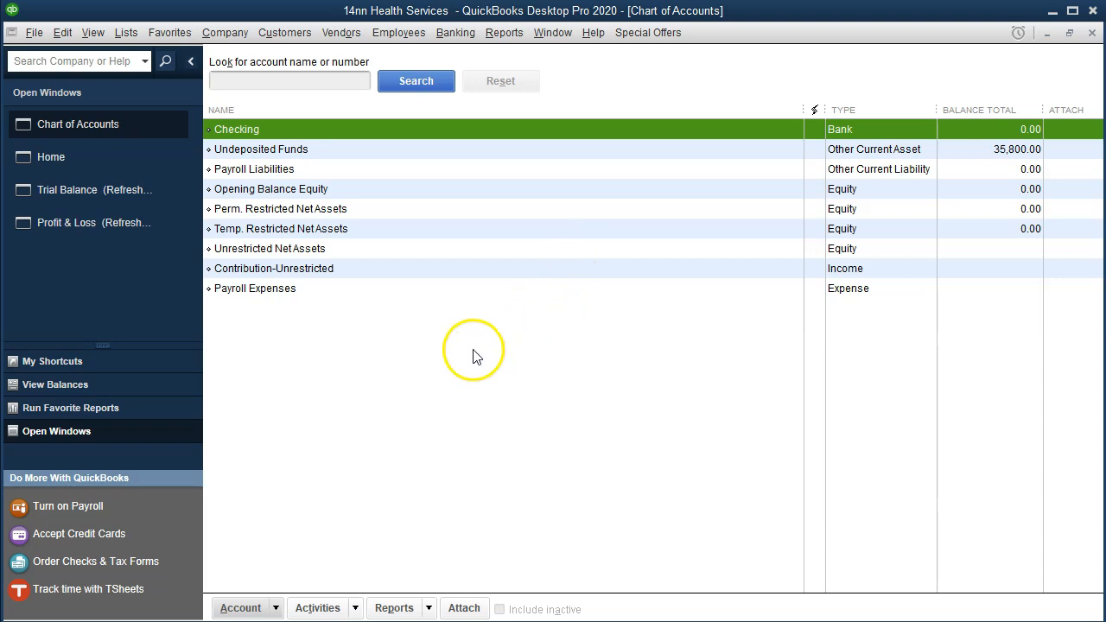
Add a Bank-type account named Clearing Account, dismiss the bank feed setup, and close the chart of accounts
left_click(276, 609)
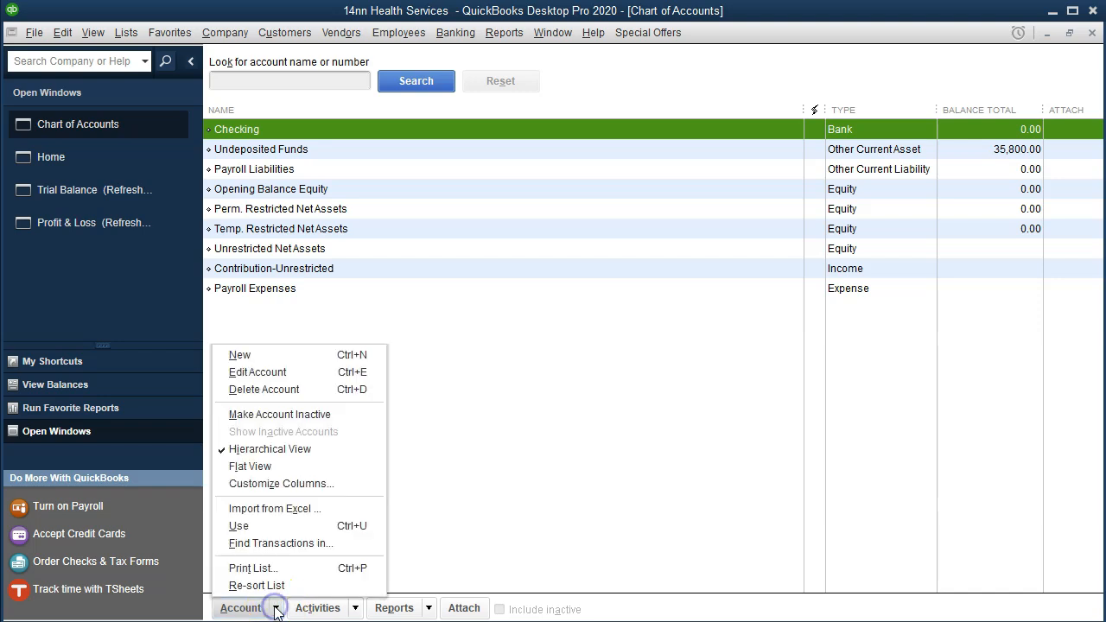
left_click(240, 355)
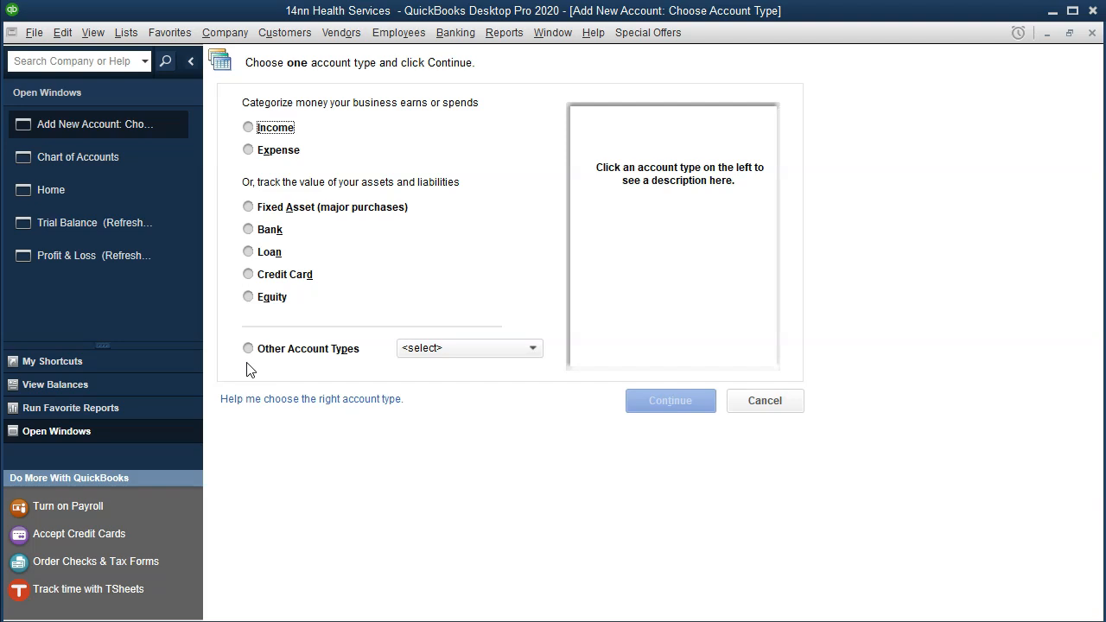
left_click(264, 230)
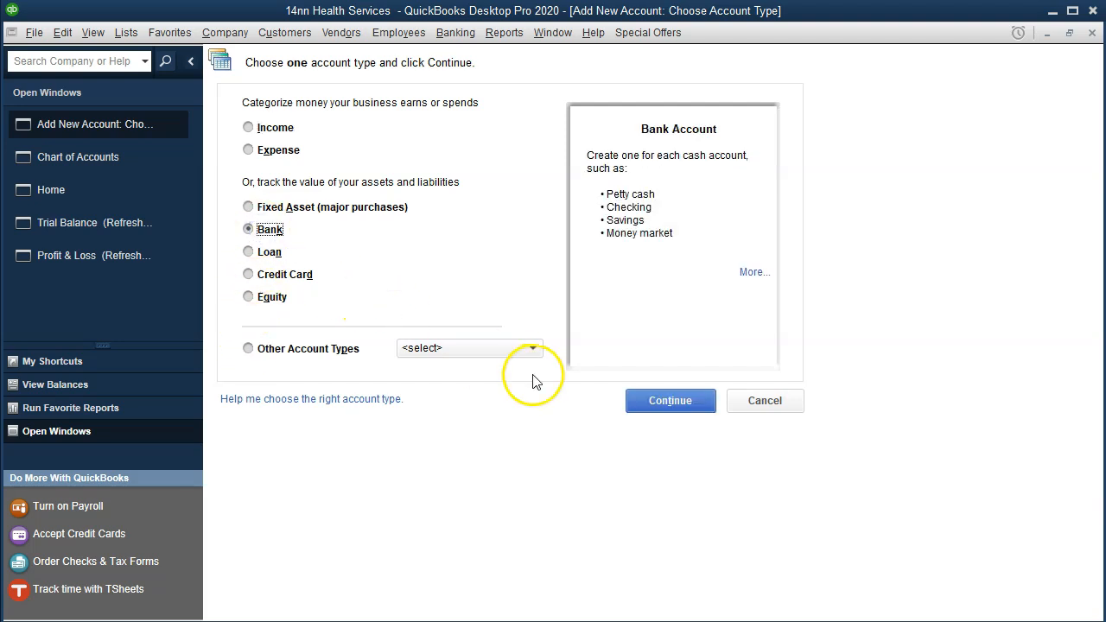
left_click(531, 349)
left_click(531, 348)
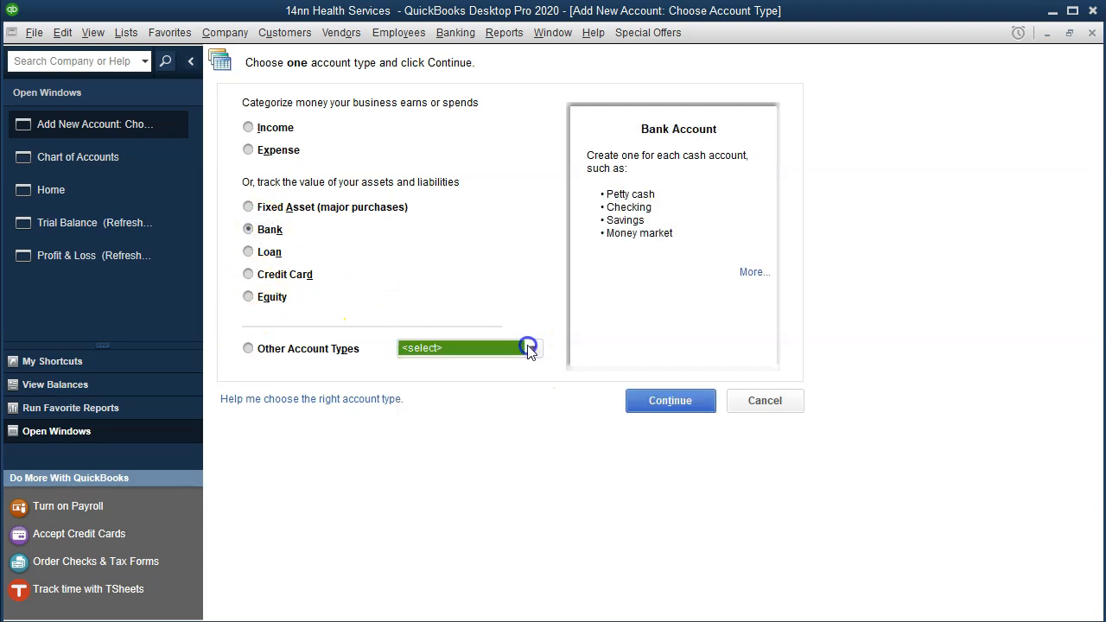
left_click(652, 401)
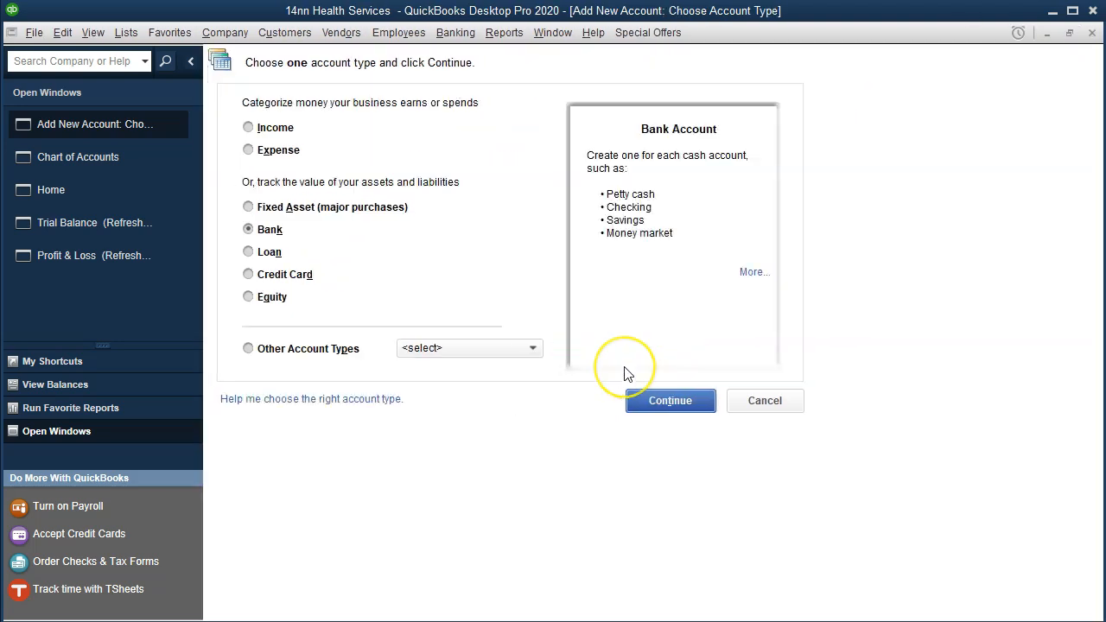
type("Clearing Account")
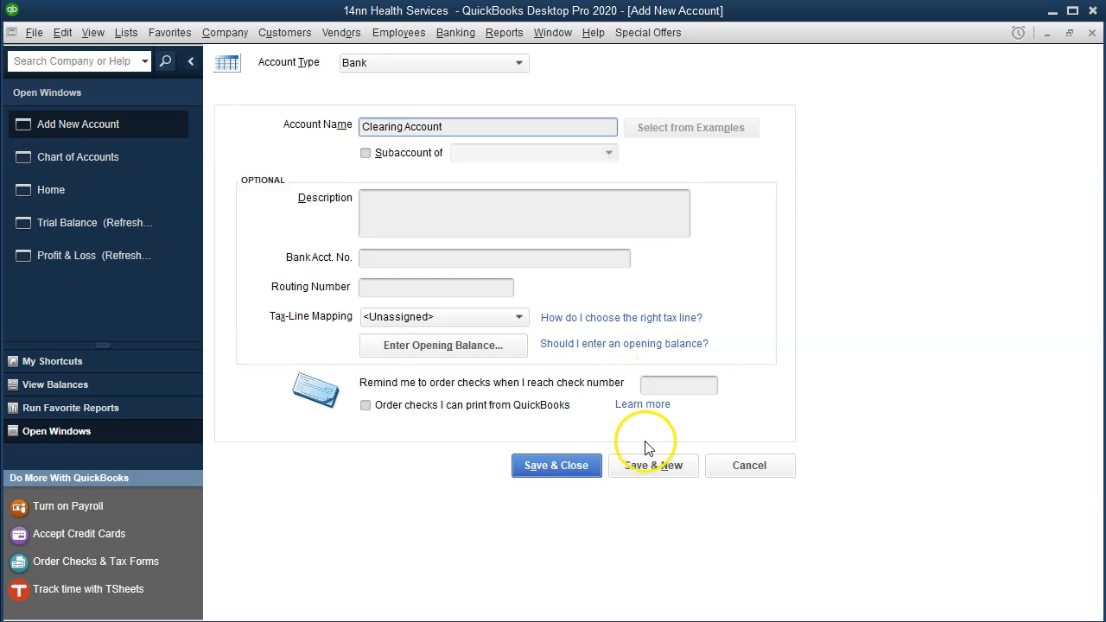
left_click(575, 480)
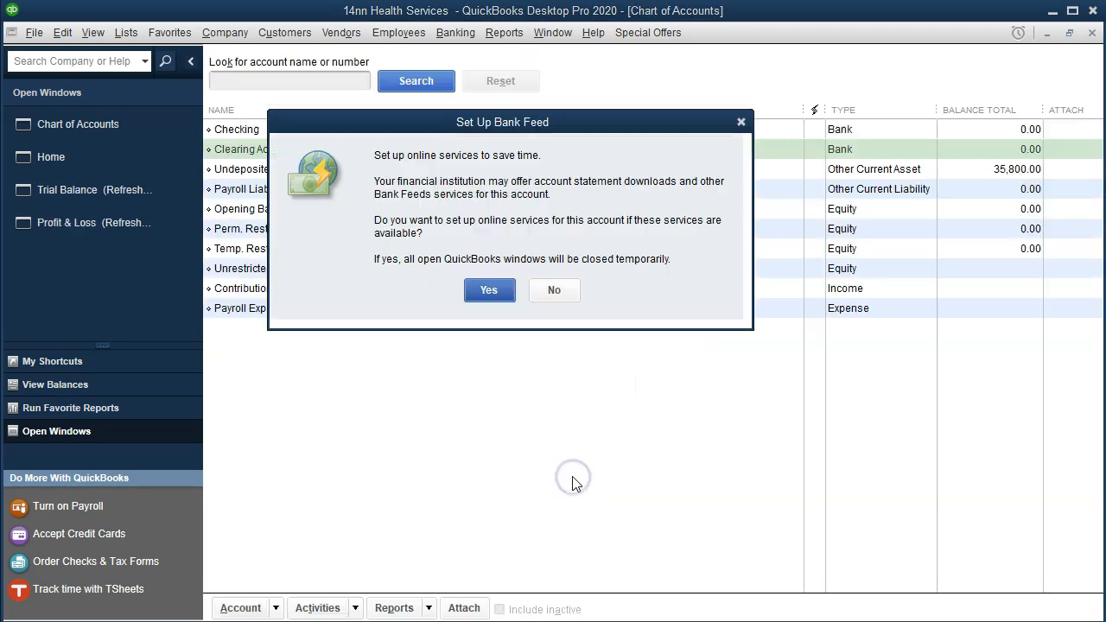
left_click(739, 121)
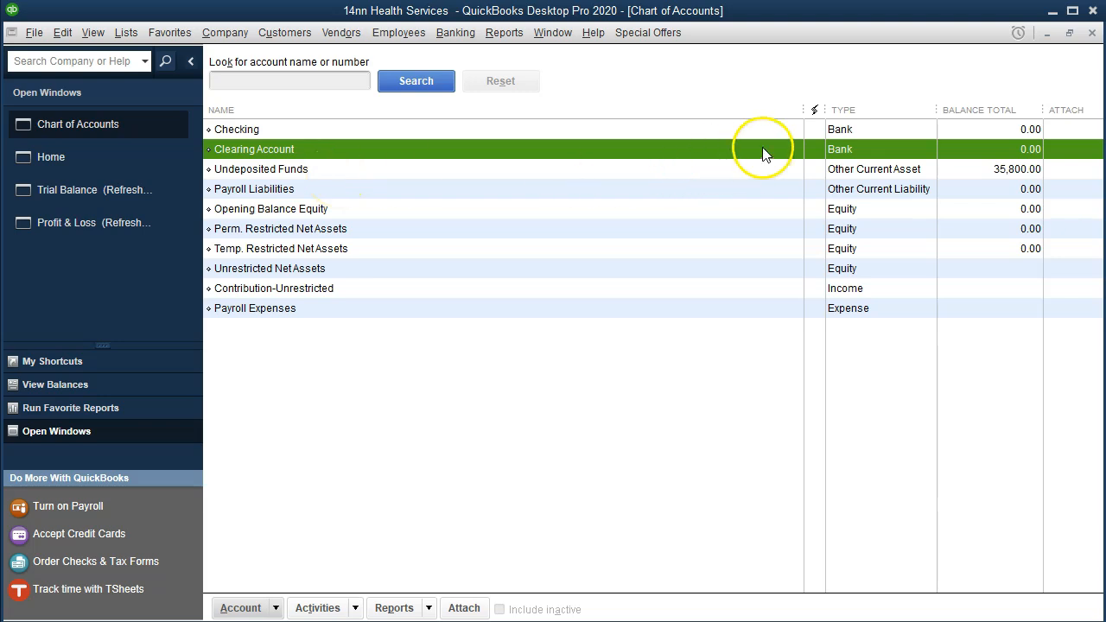
left_click(1092, 33)
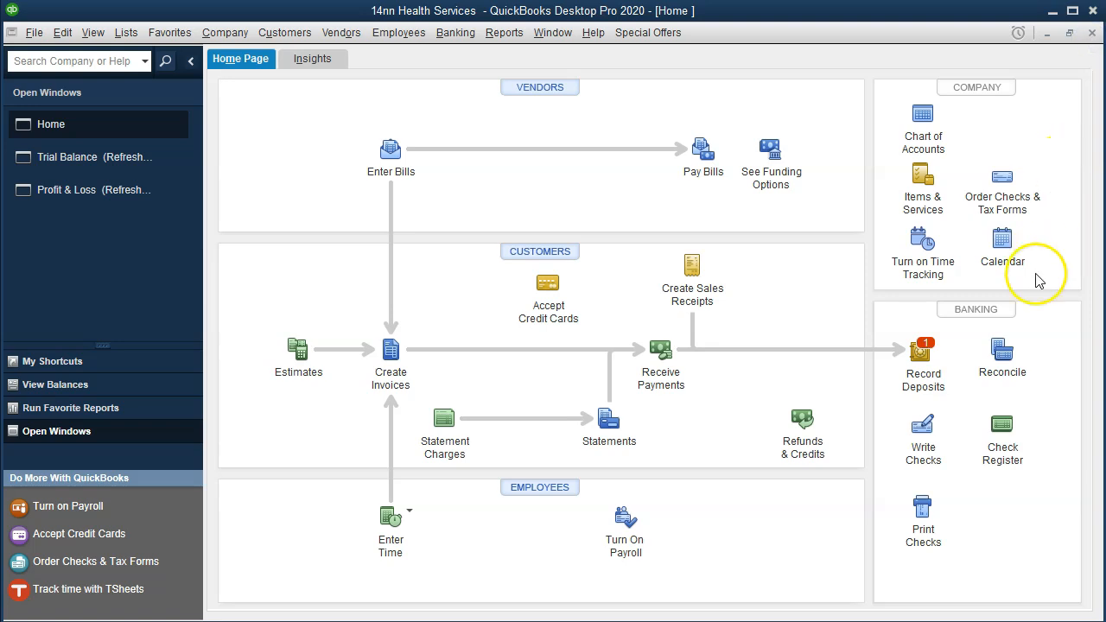
Deposit Donor 1's 35,800.00 payment into the Clearing Account, saving the deposit despite its future date
left_click(925, 380)
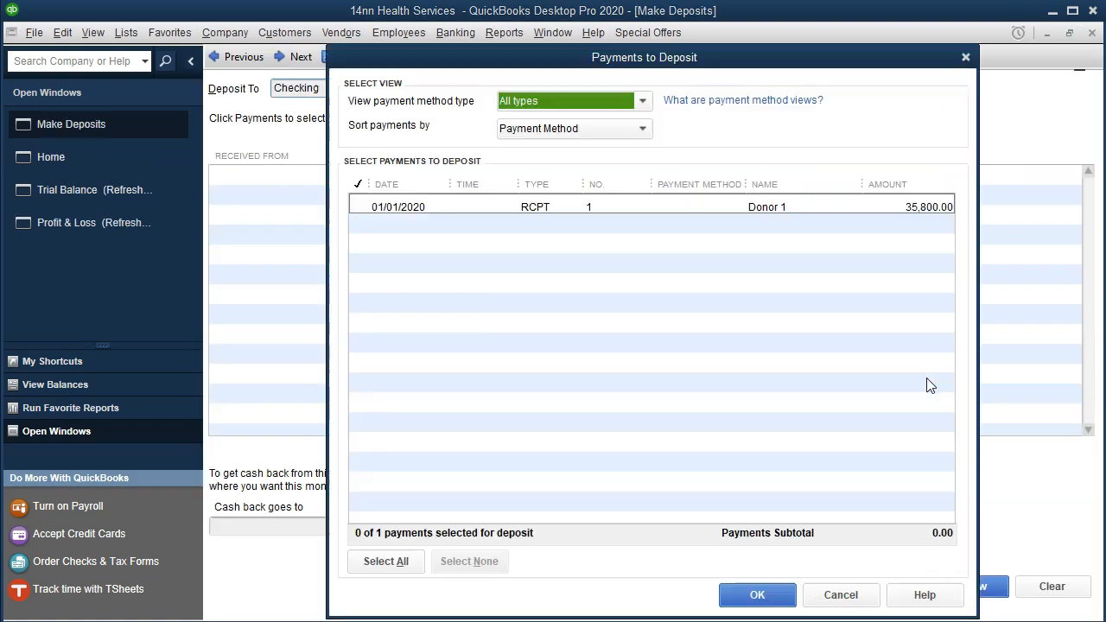
left_click(359, 206)
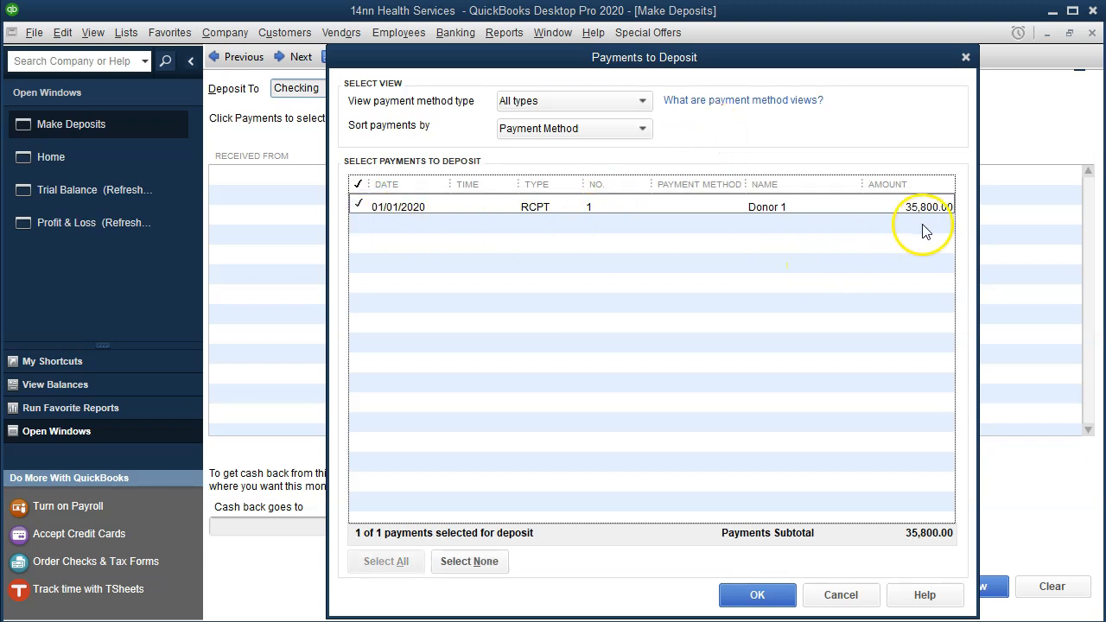
left_click(758, 595)
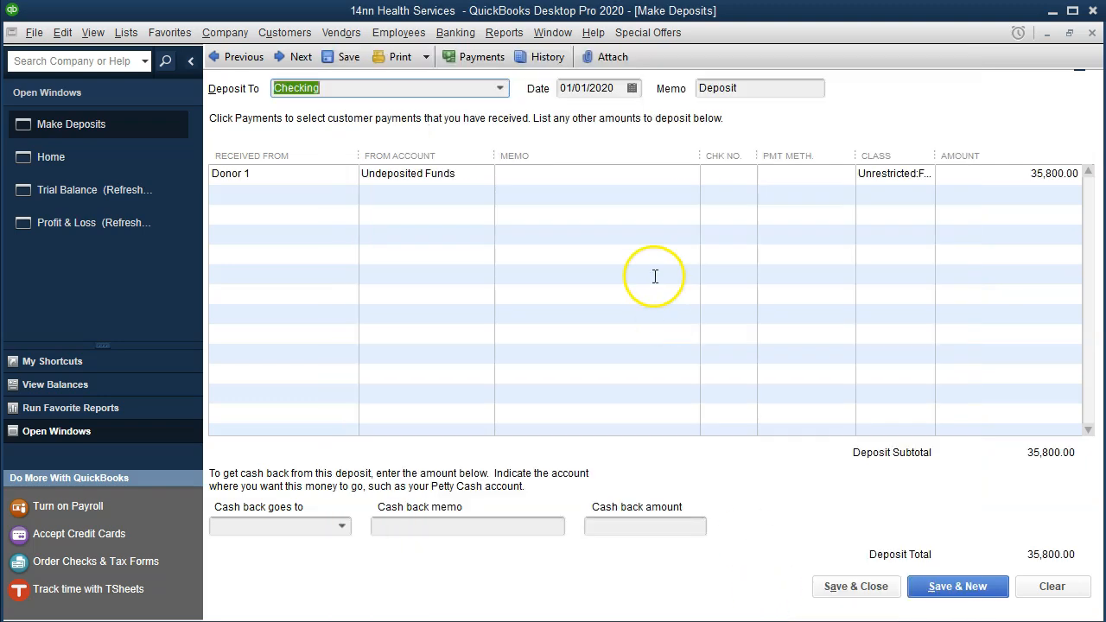
left_click(502, 89)
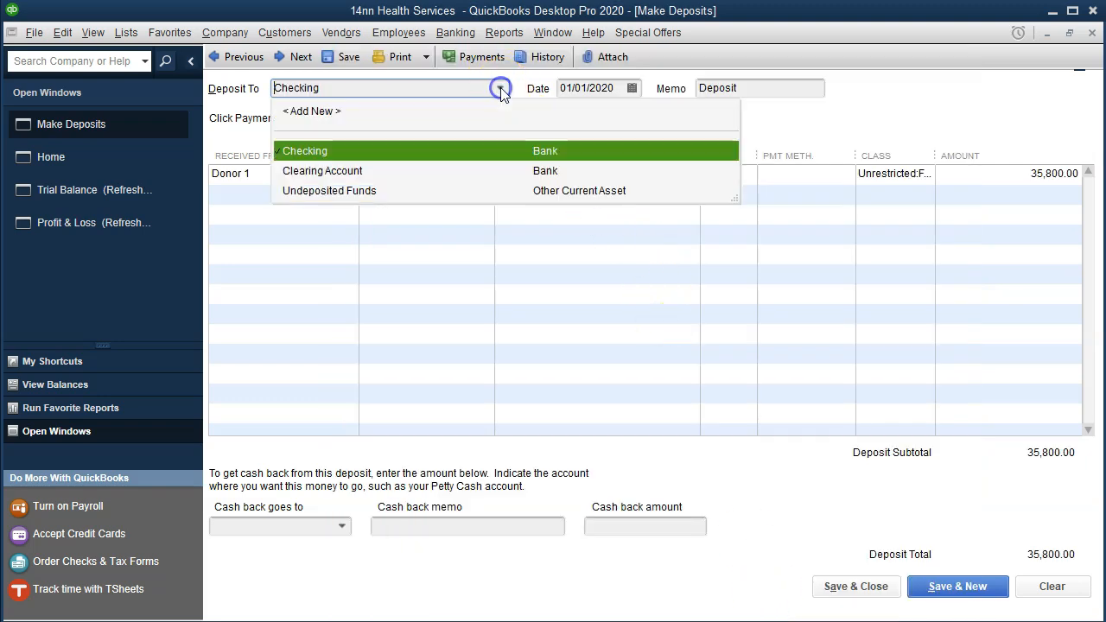
left_click(344, 173)
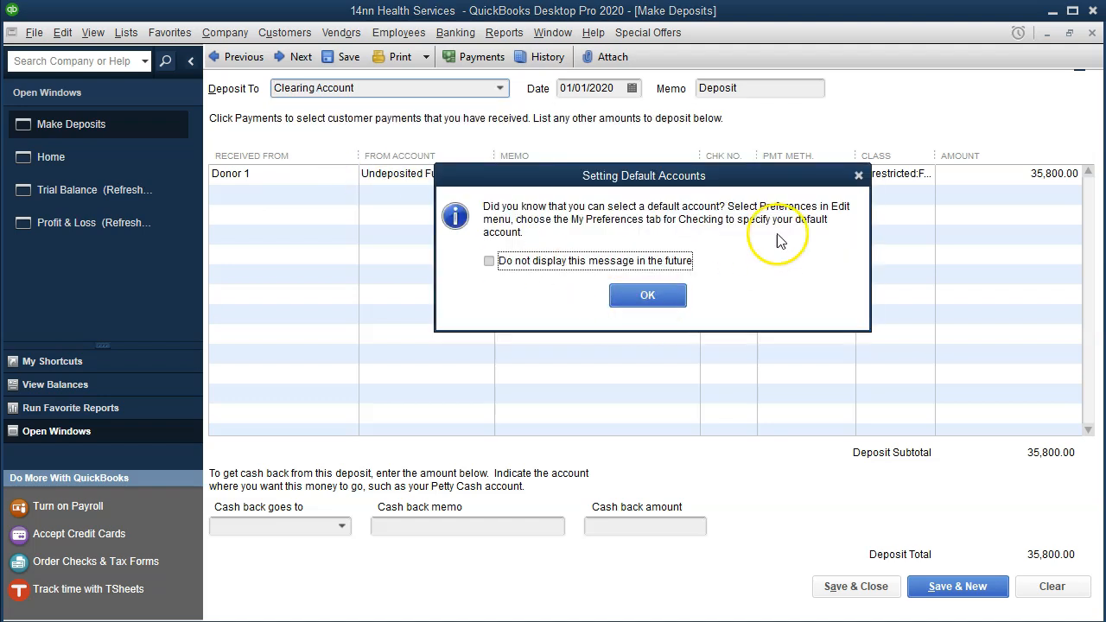
left_click(859, 176)
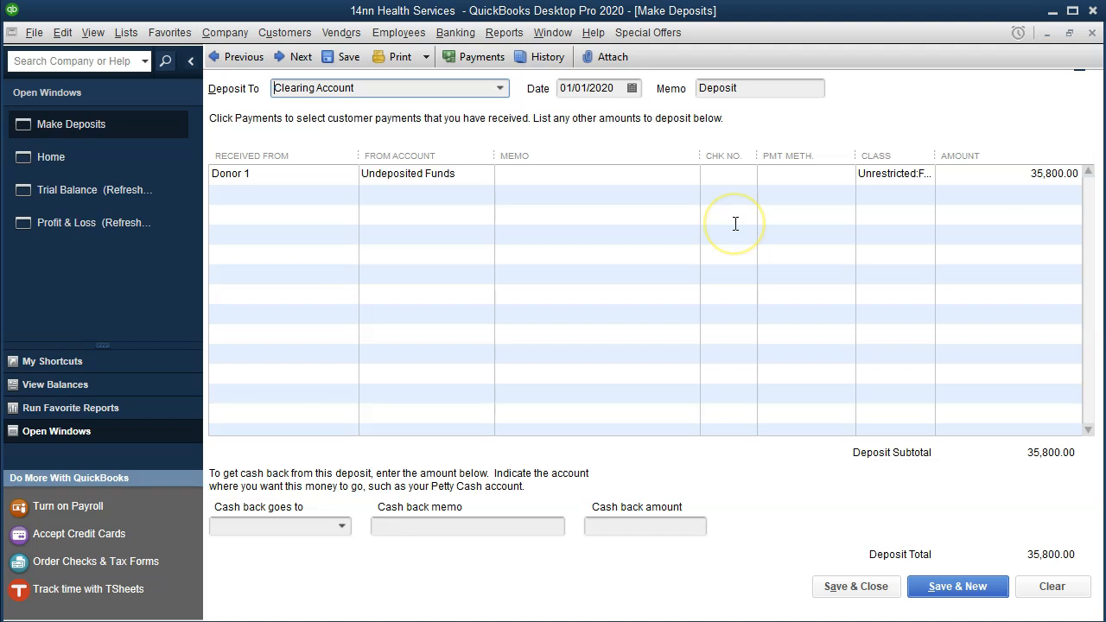
left_click(855, 588)
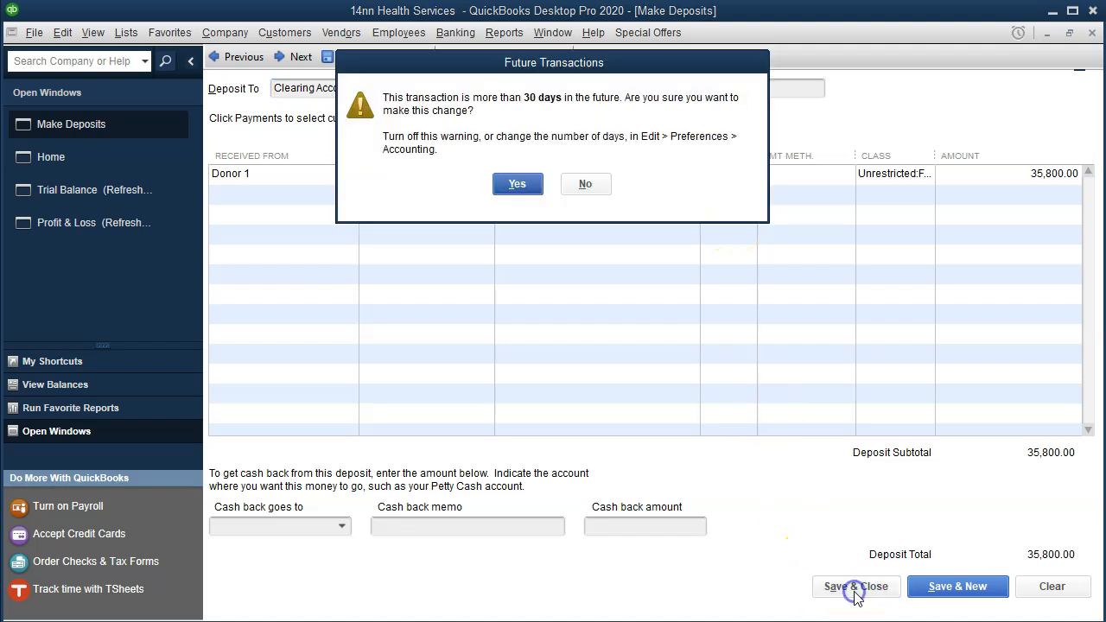
left_click(531, 192)
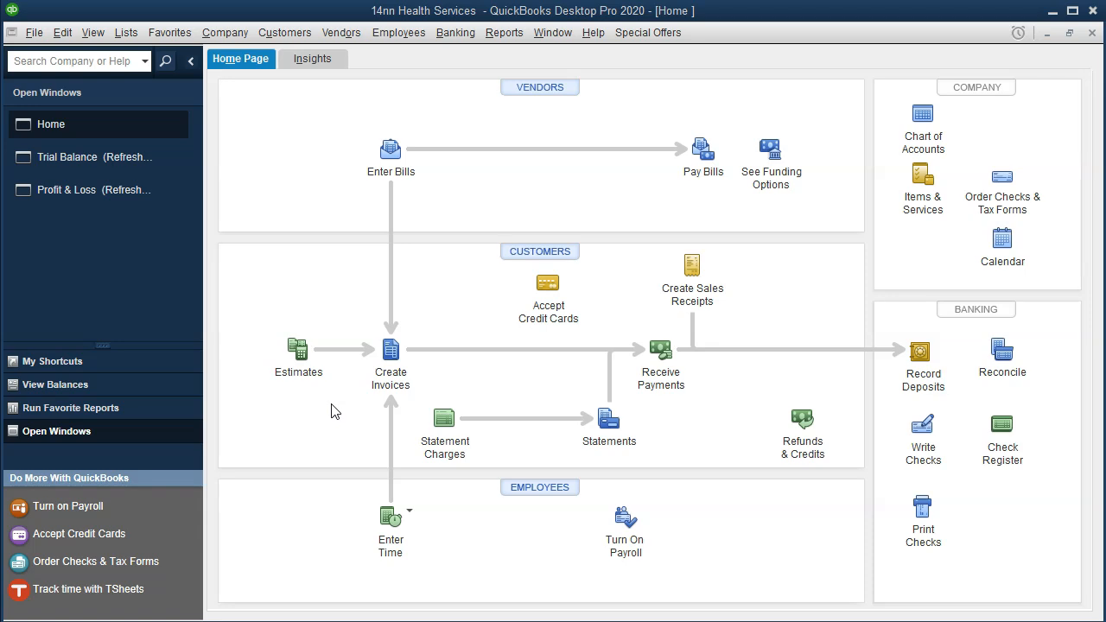
Refresh the Trial Balance with the refresh prompt turned off for all reports, and return to the home page
left_click(102, 161)
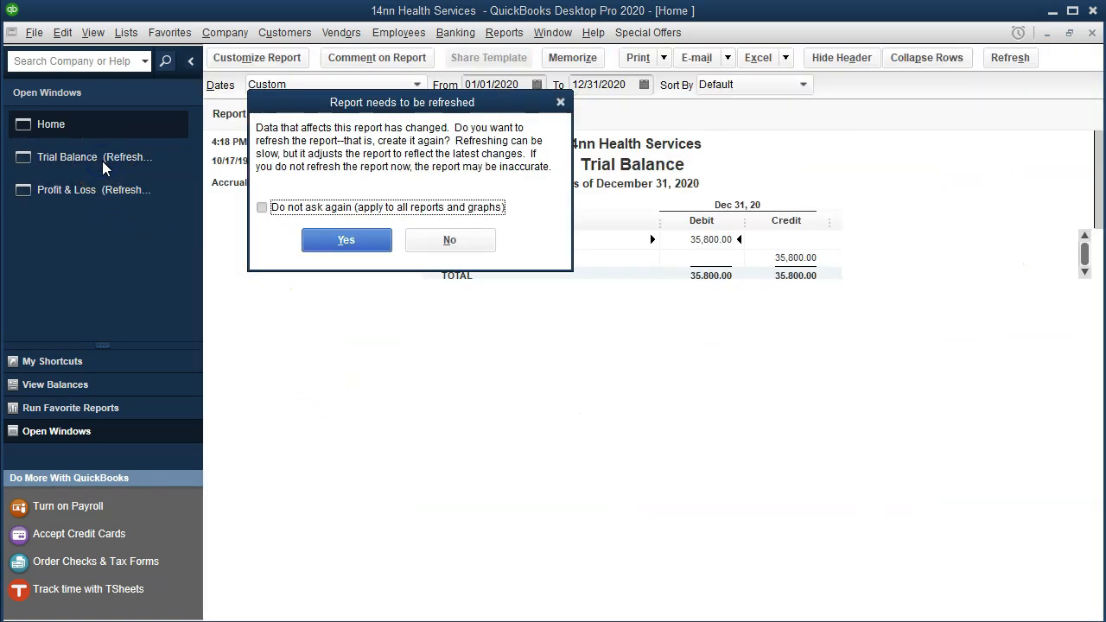
left_click(286, 209)
left_click(316, 242)
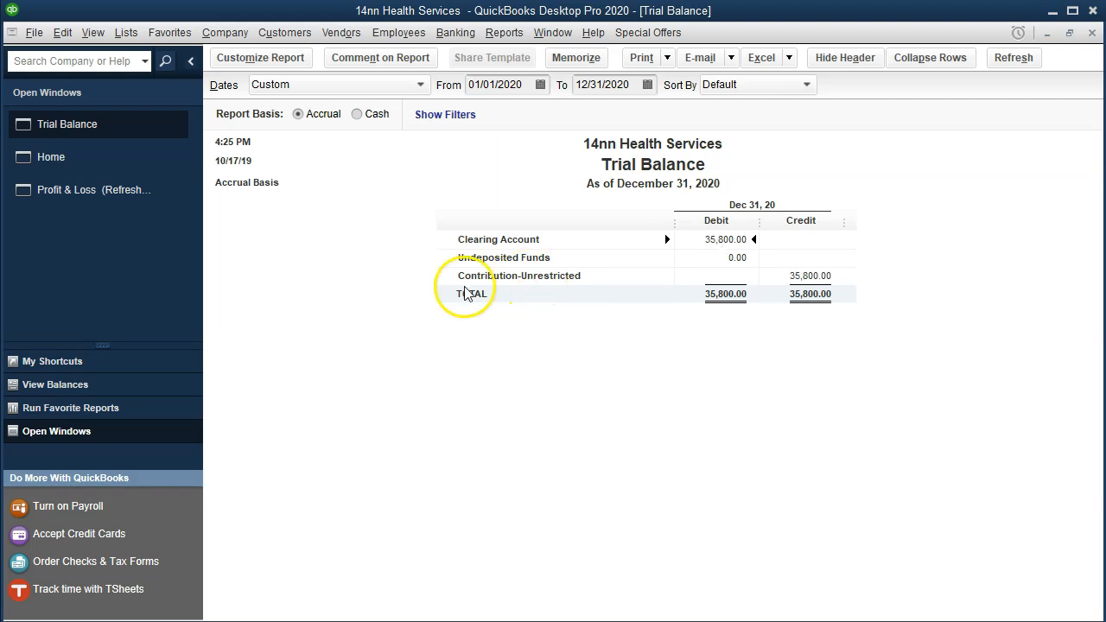
left_click(78, 163)
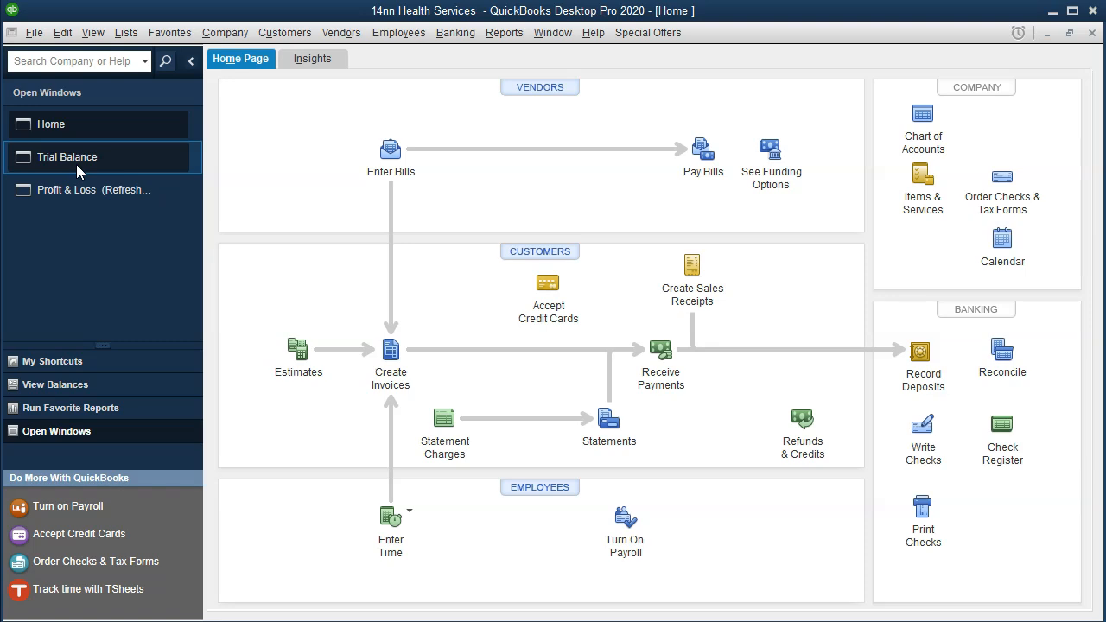
Open the register of the Clearing Account
left_click(453, 36)
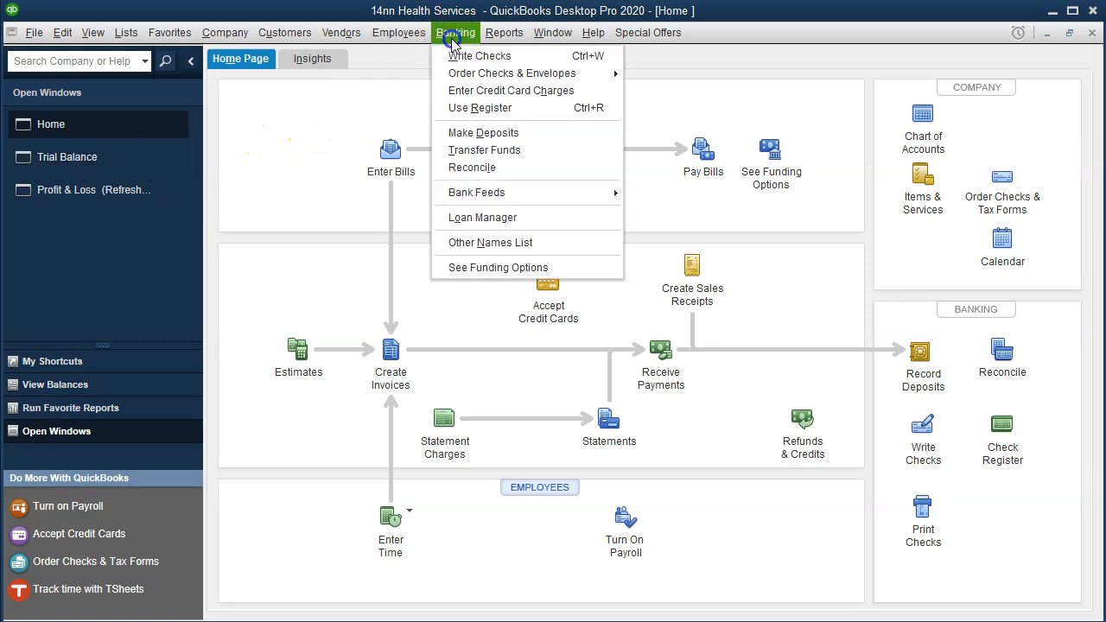
left_click(477, 107)
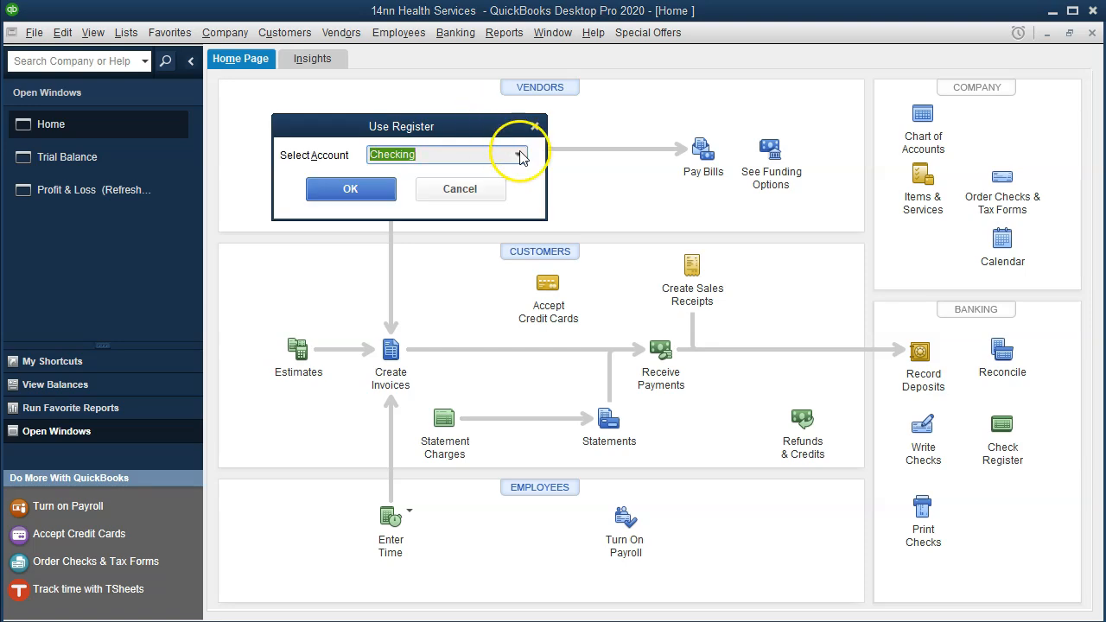
left_click(520, 154)
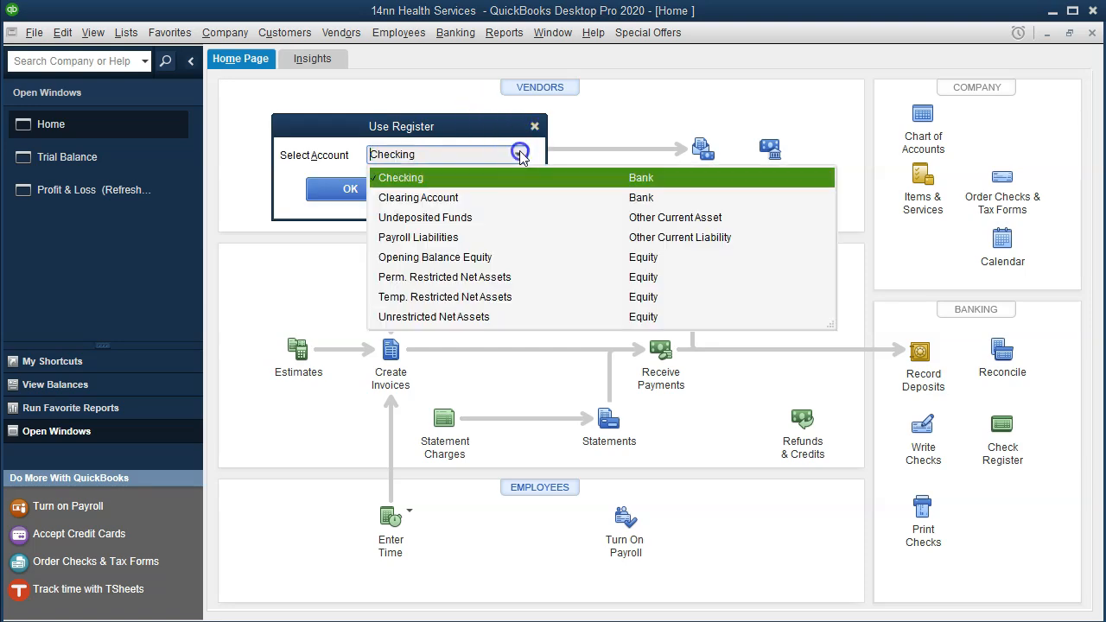
left_click(482, 198)
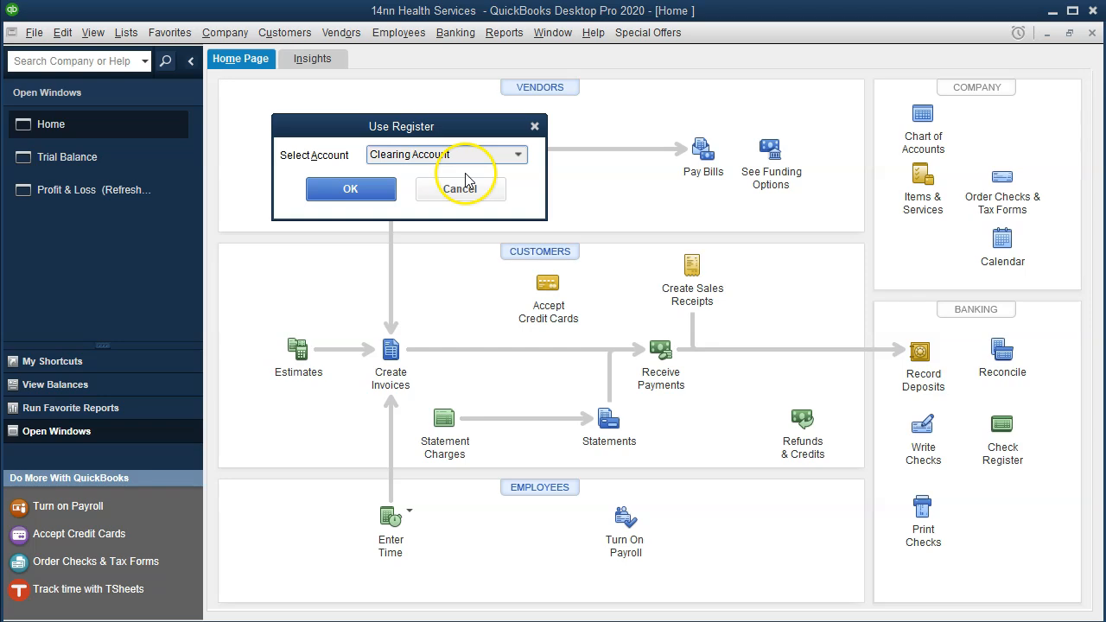
left_click(350, 189)
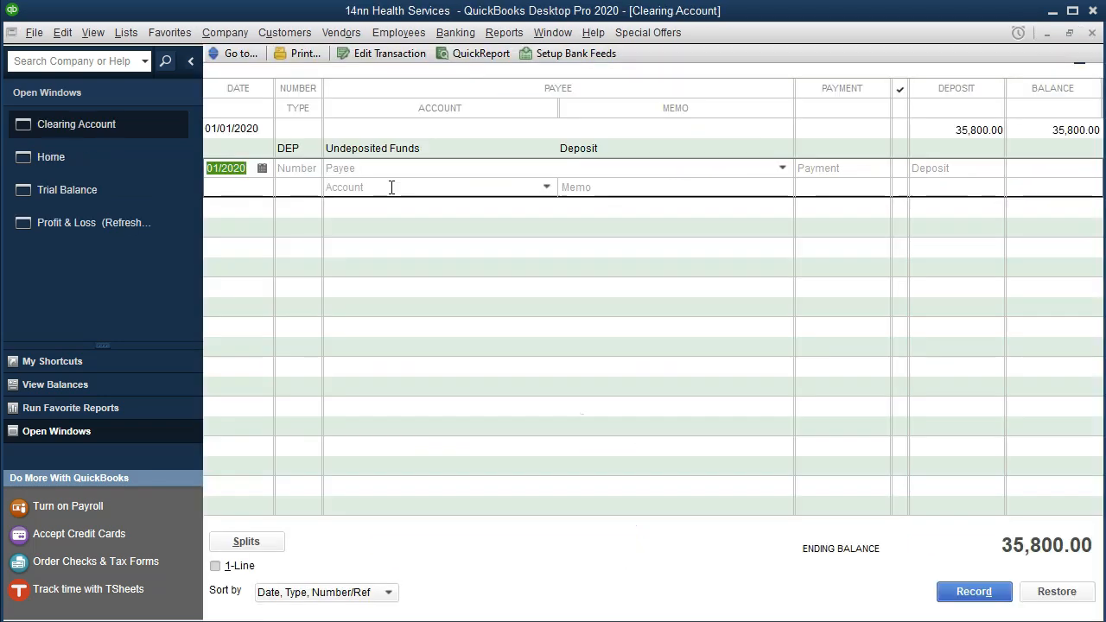
Start a new register entry dated 01/01/2020 with a payment of 35,800.00 and no payee
key("Tab")
key("Tab")
key("Tab")
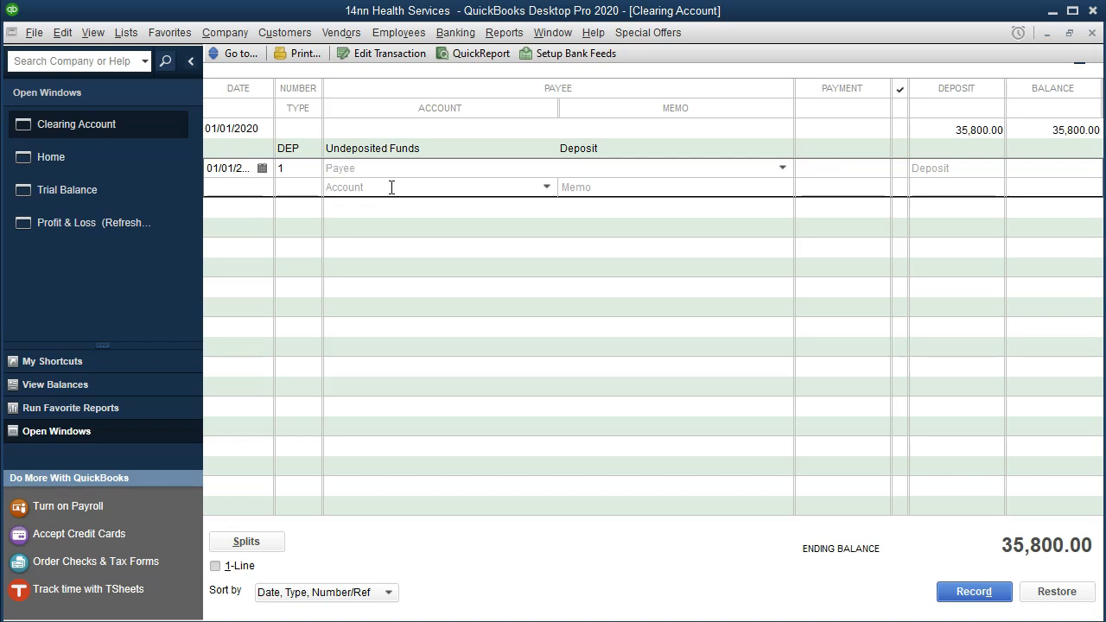
type("35,800.00")
Assign the payment to Rent Expense, setting it up as a new Expense-type account
left_click(392, 186)
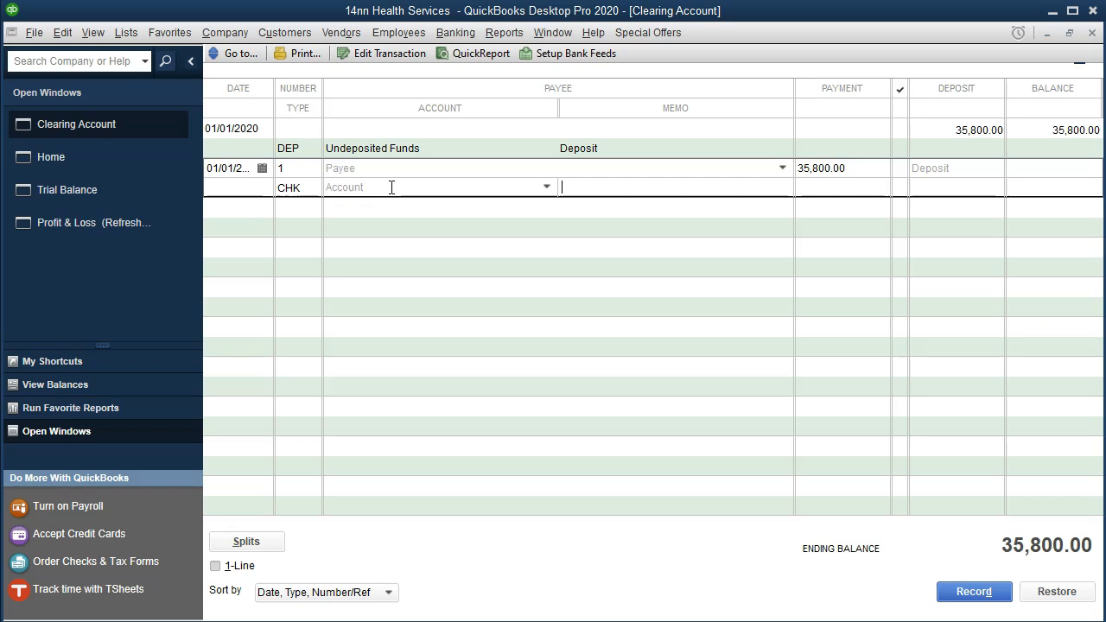
left_click(391, 187)
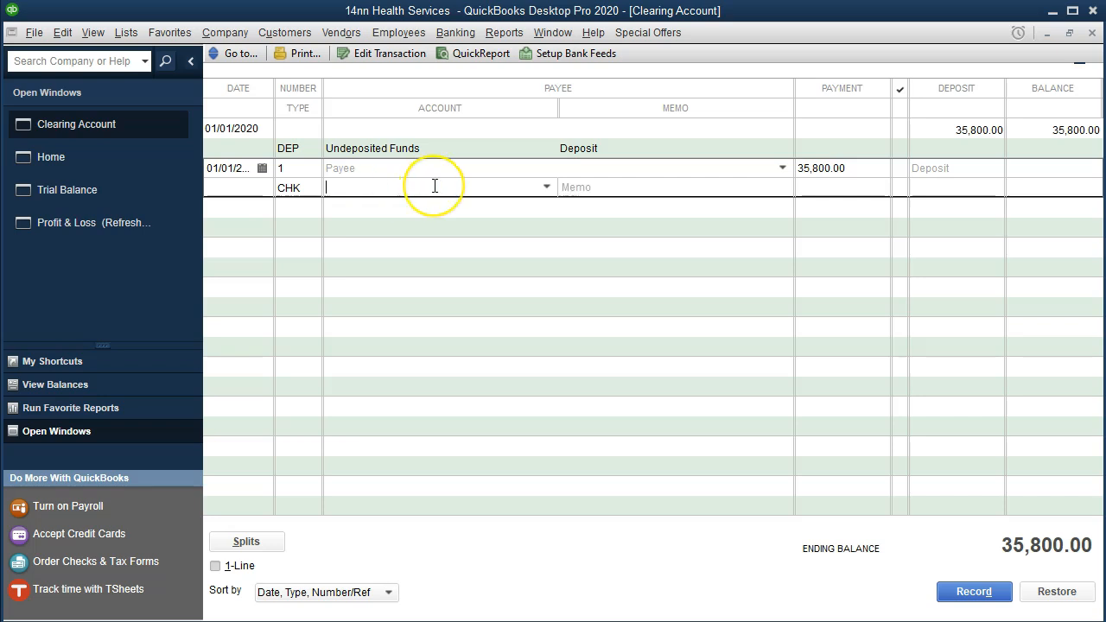
type("R")
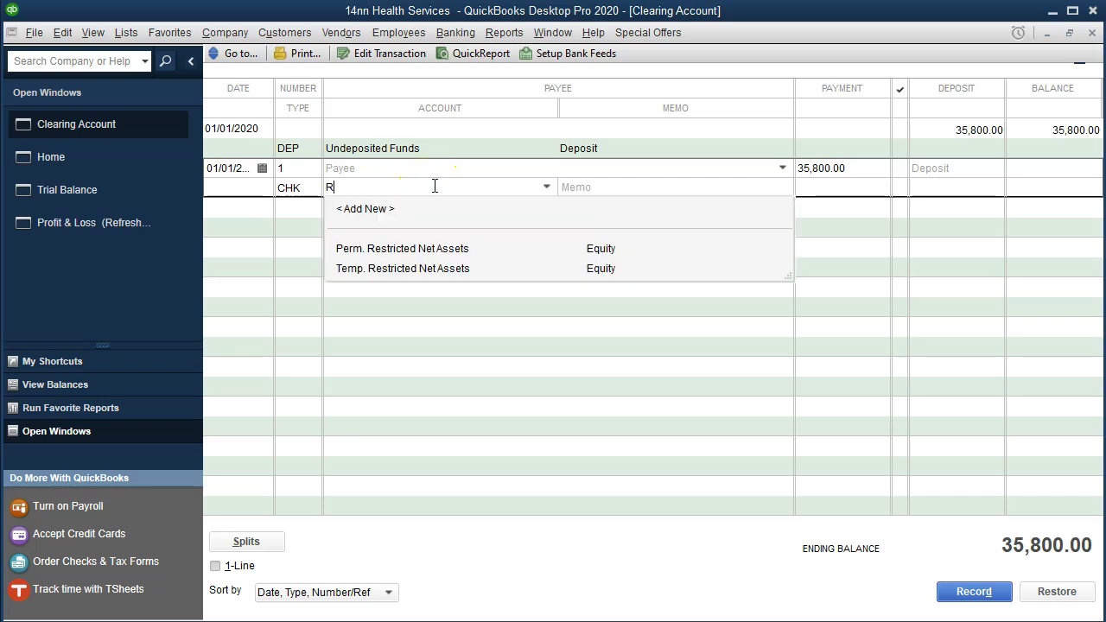
type("ent Expense")
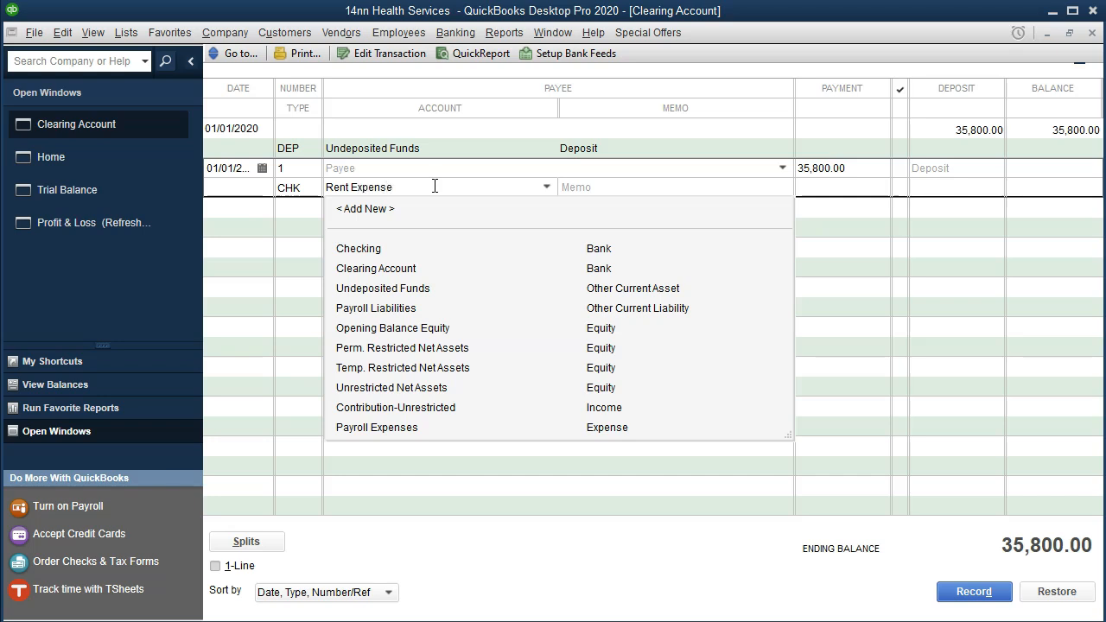
key("Tab")
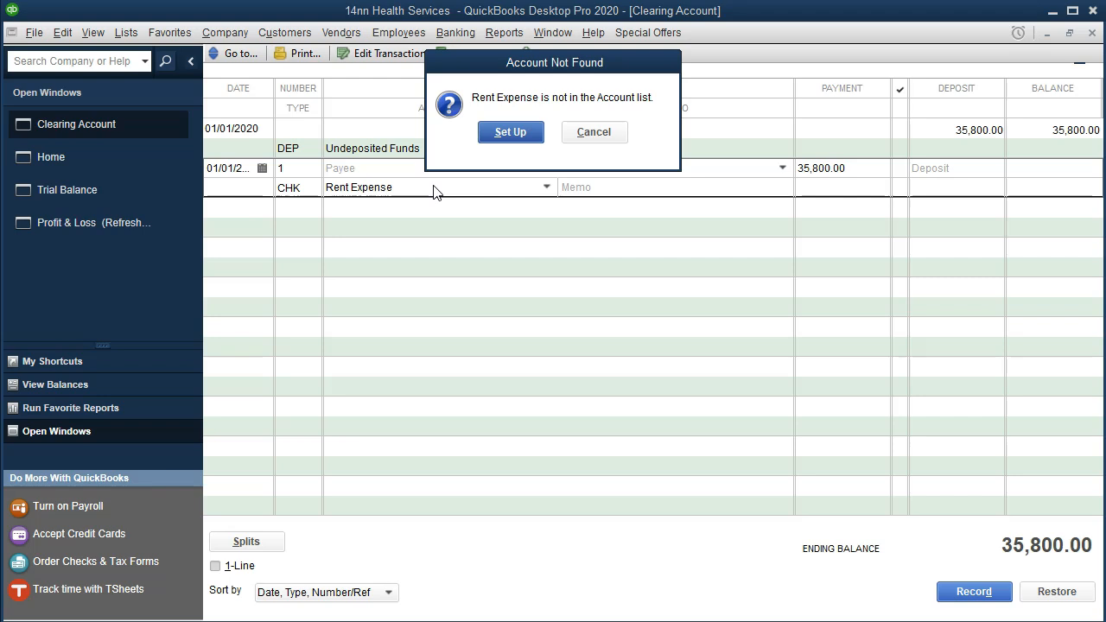
key("Return")
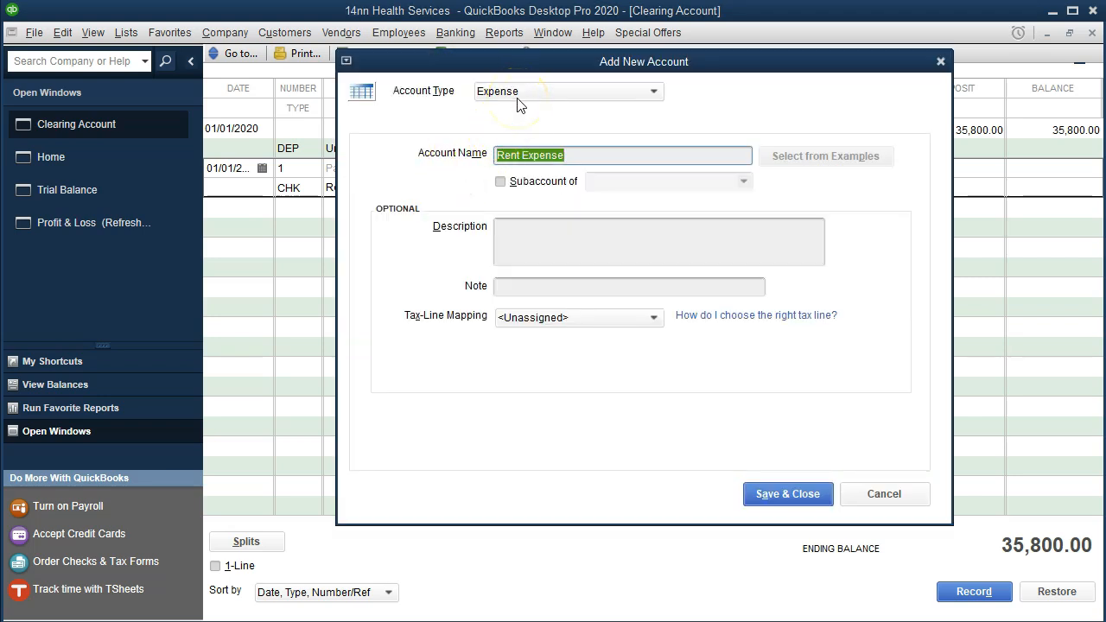
left_click(756, 495)
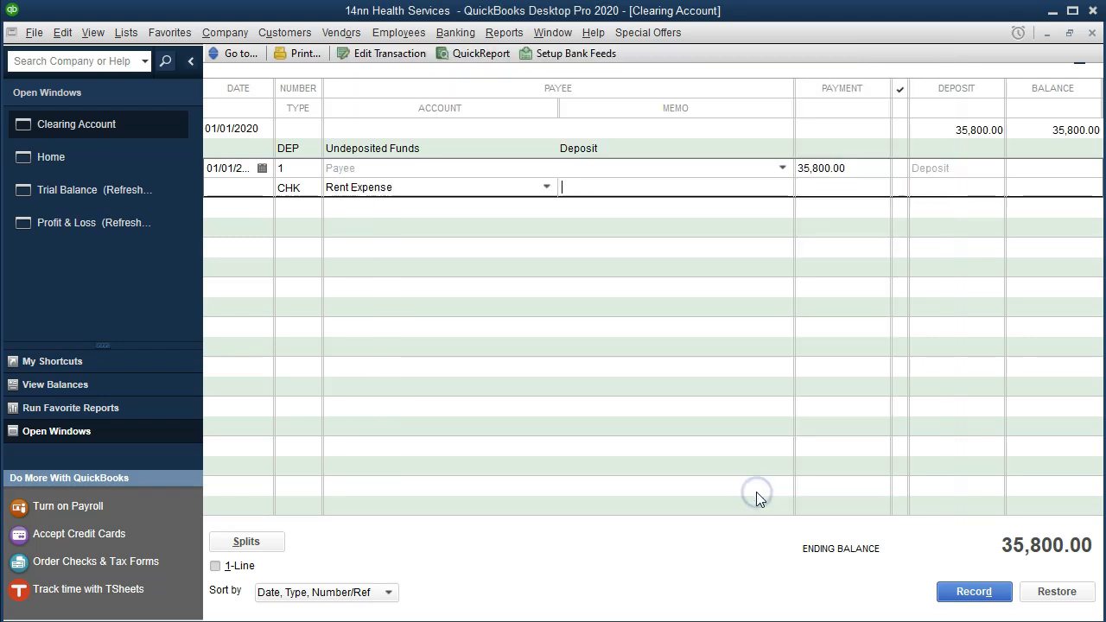
Record the rent payment despite its future date and close the Clearing Account register
key("Return")
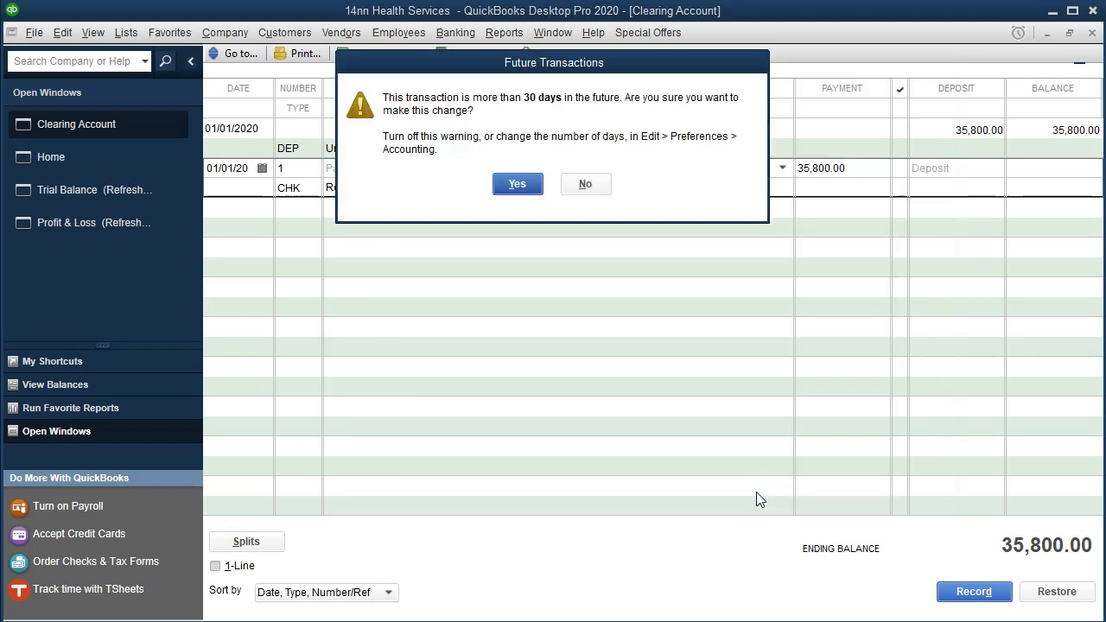
left_click(519, 185)
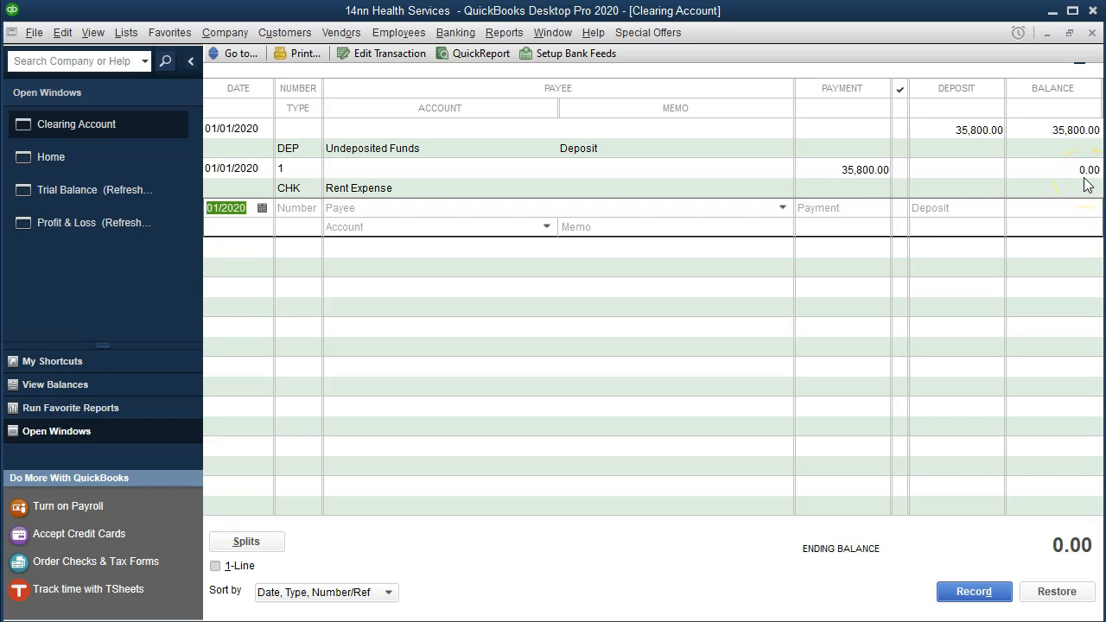
left_click(1093, 35)
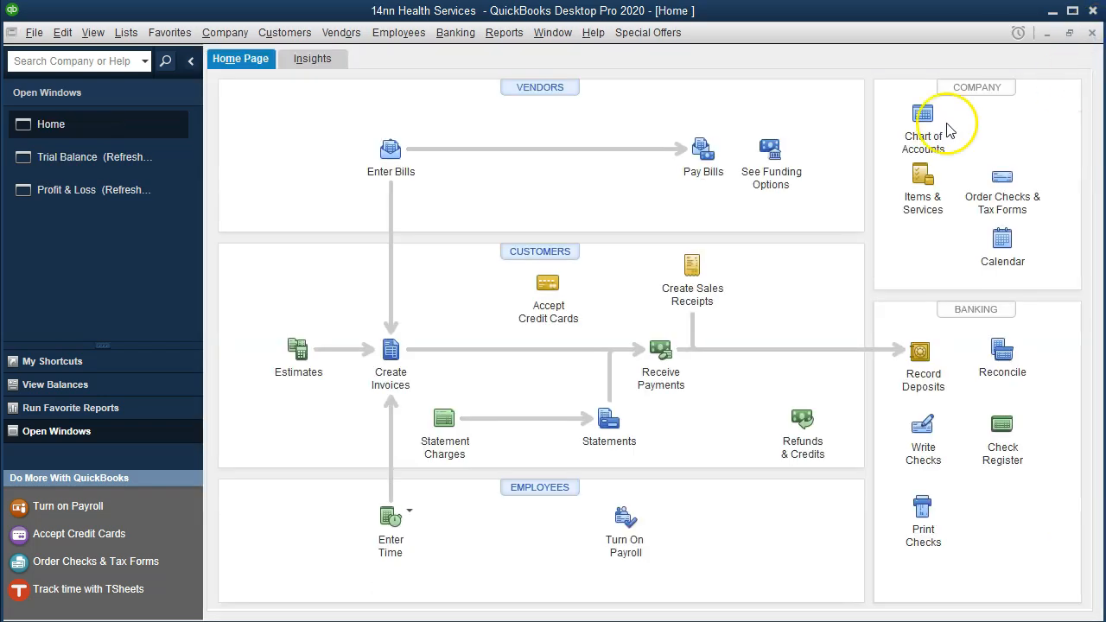
Review the contribution and rent expense amounts in the Trial Balance, and check net income in the Profit & Loss report
left_click(111, 165)
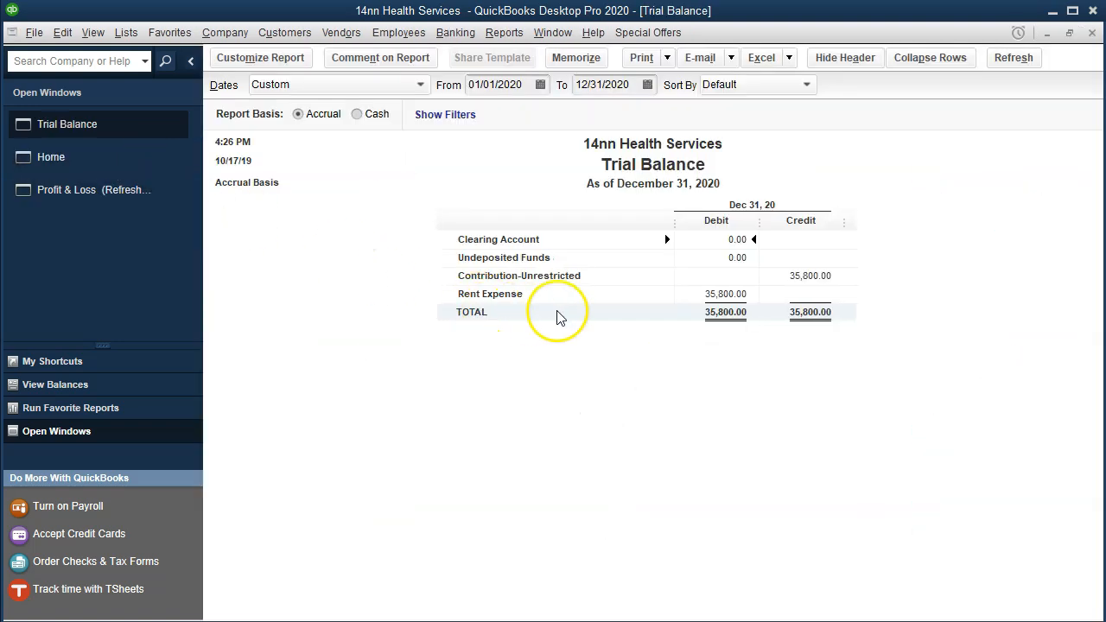
left_click(775, 275)
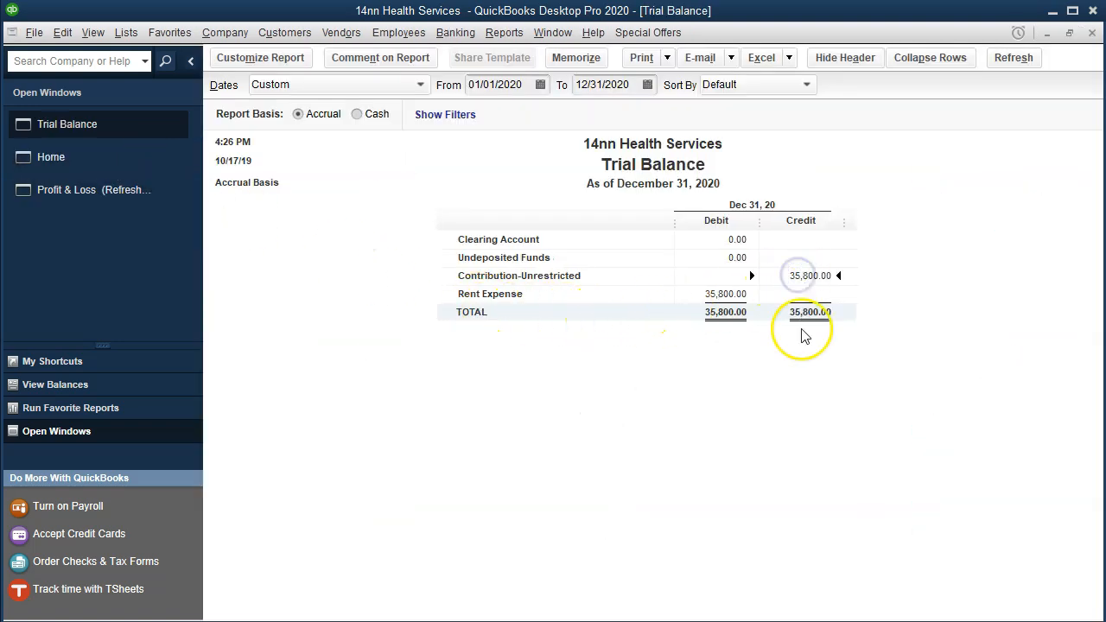
left_click(707, 282)
left_click(707, 292)
left_click(714, 317)
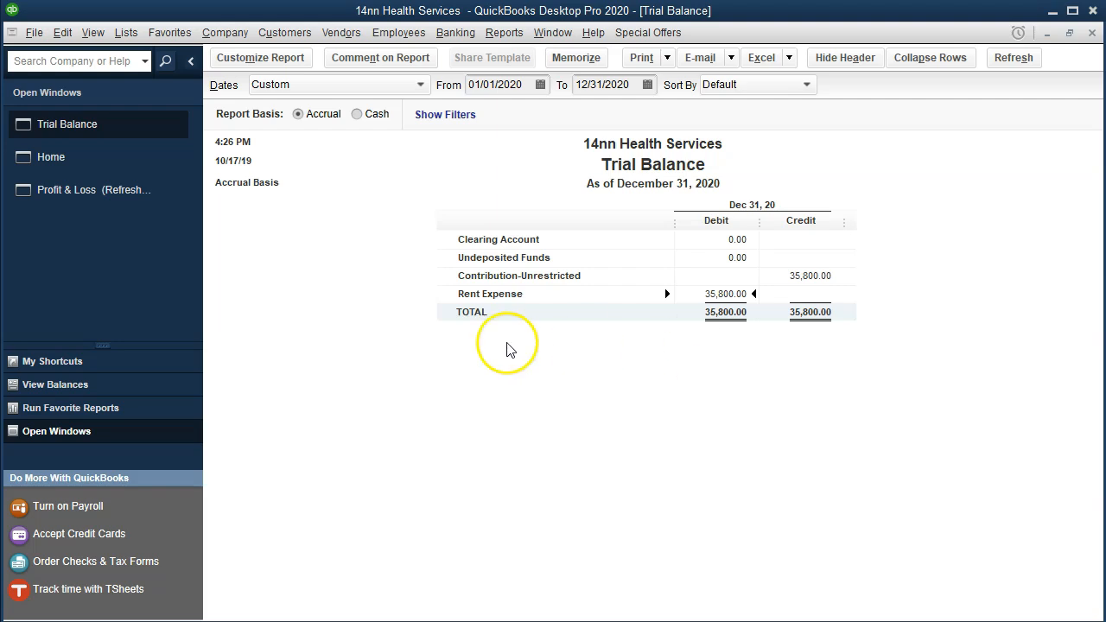
left_click(113, 197)
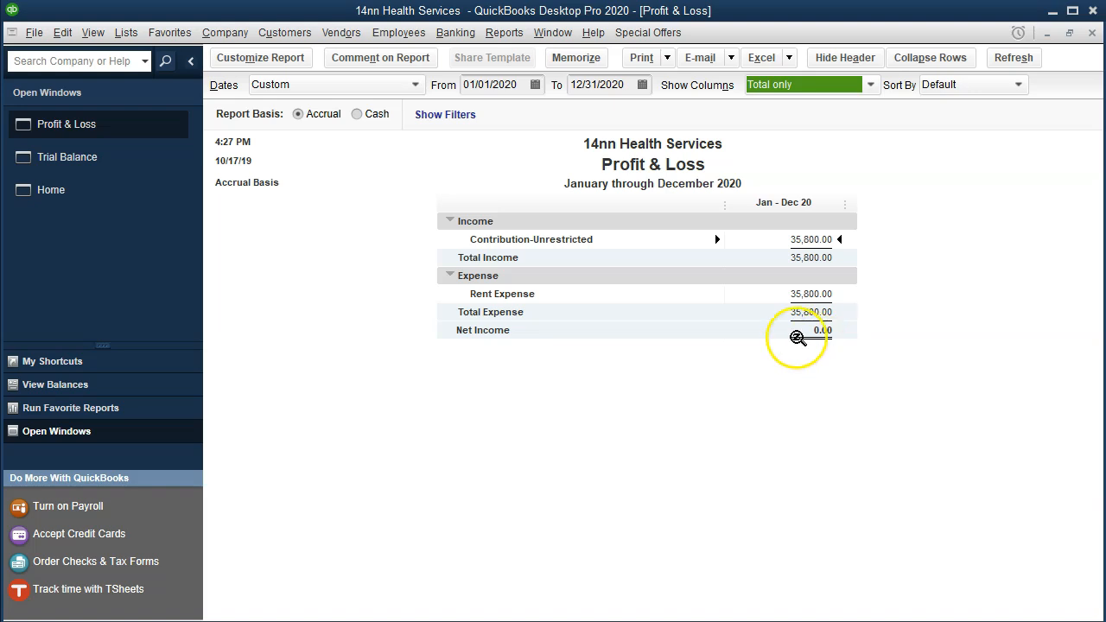
Run the Sales by Customer Detail report for 01/01/2020 through 12/31/2020
left_click(504, 33)
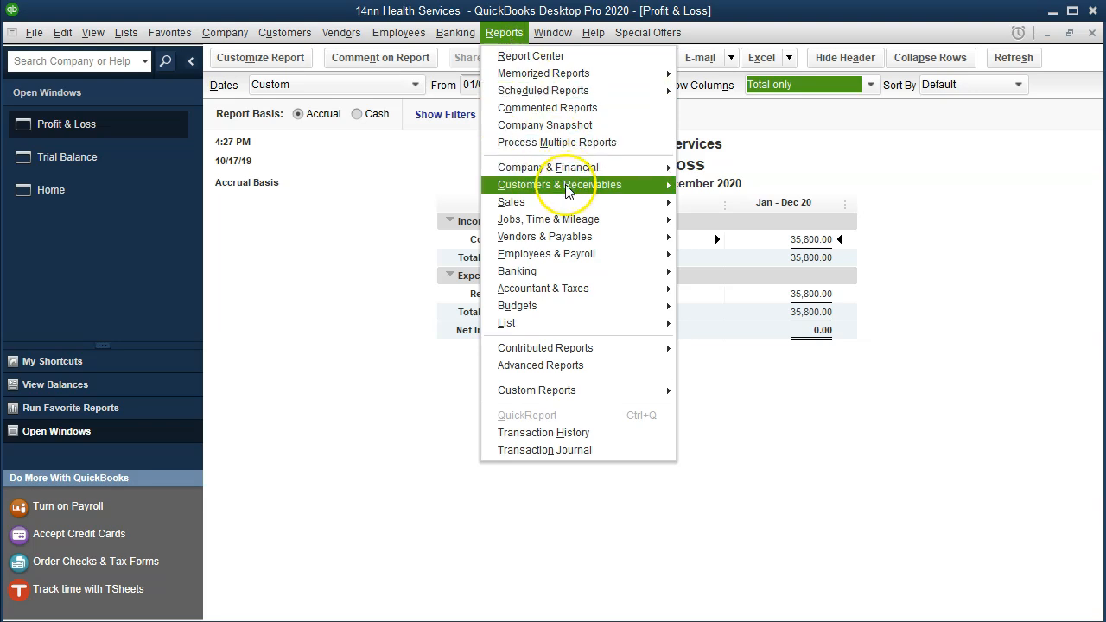
mouse_move(573, 204)
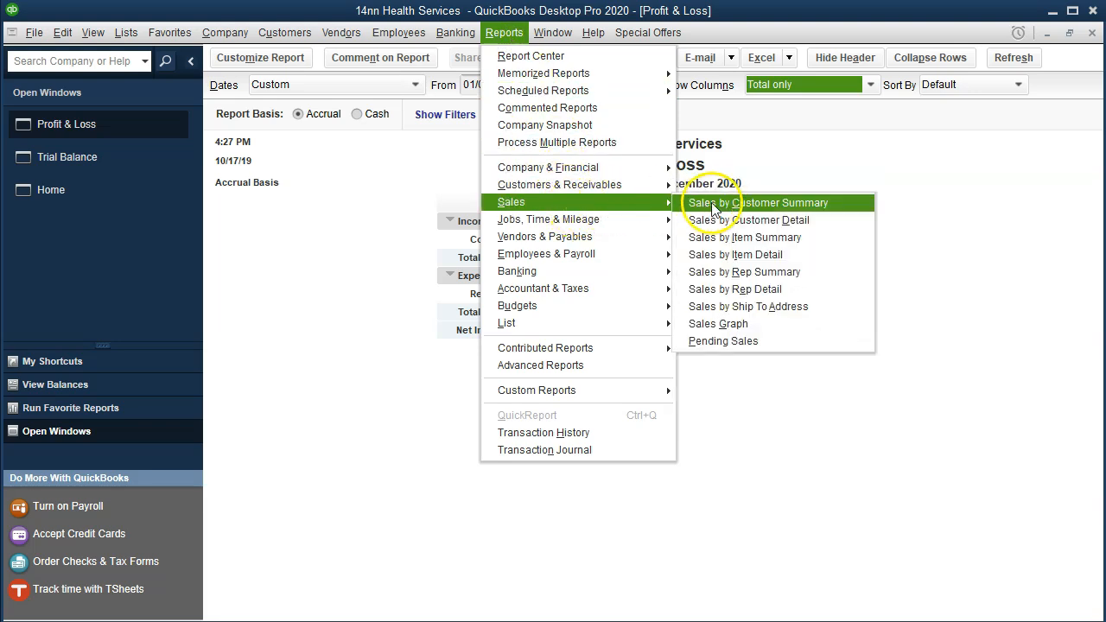
left_click(804, 223)
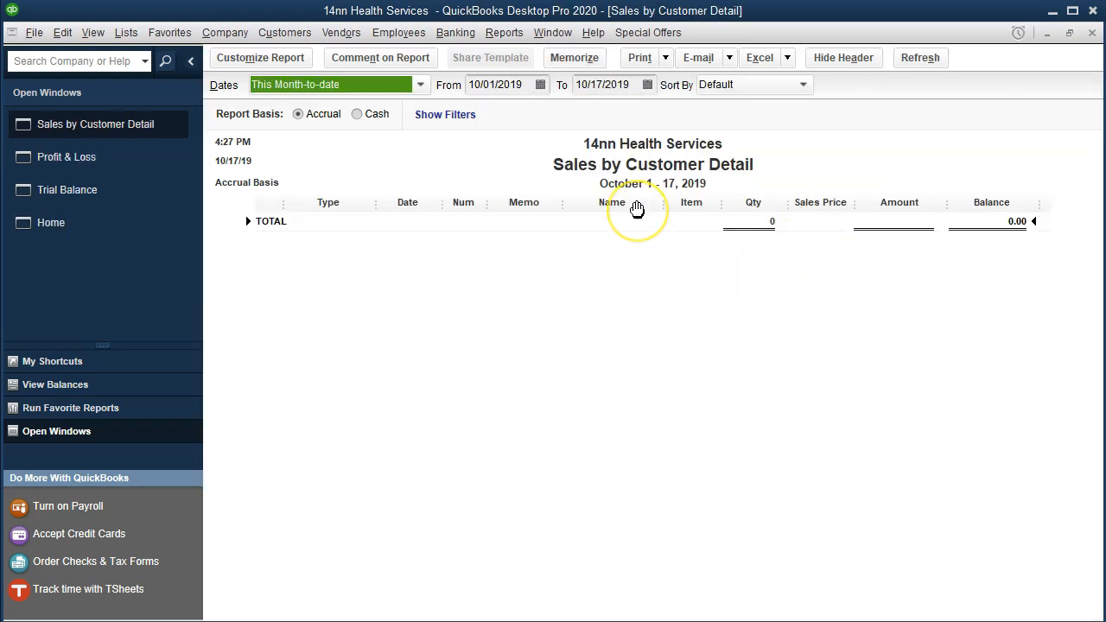
key("Tab")
type("01/01/2020")
key("Tab")
type("12312020")
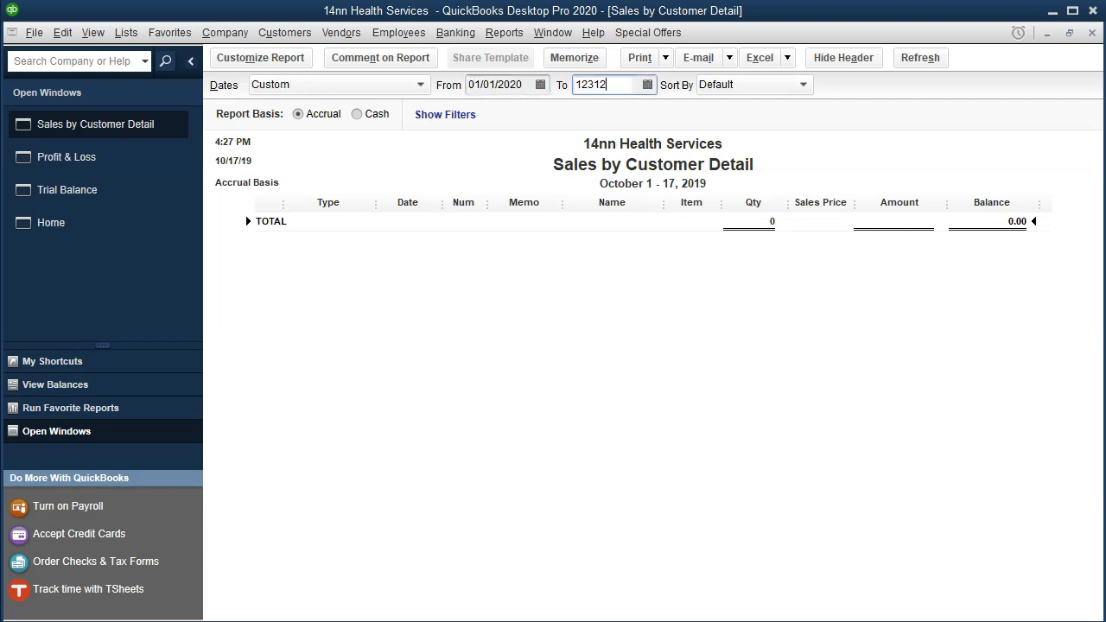
key("Tab")
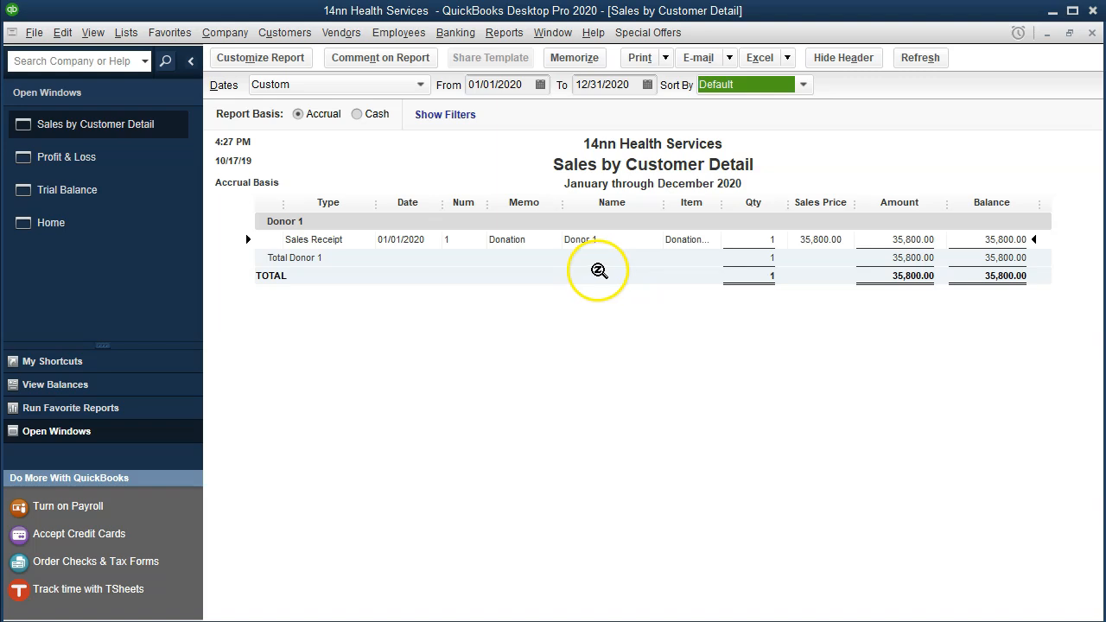